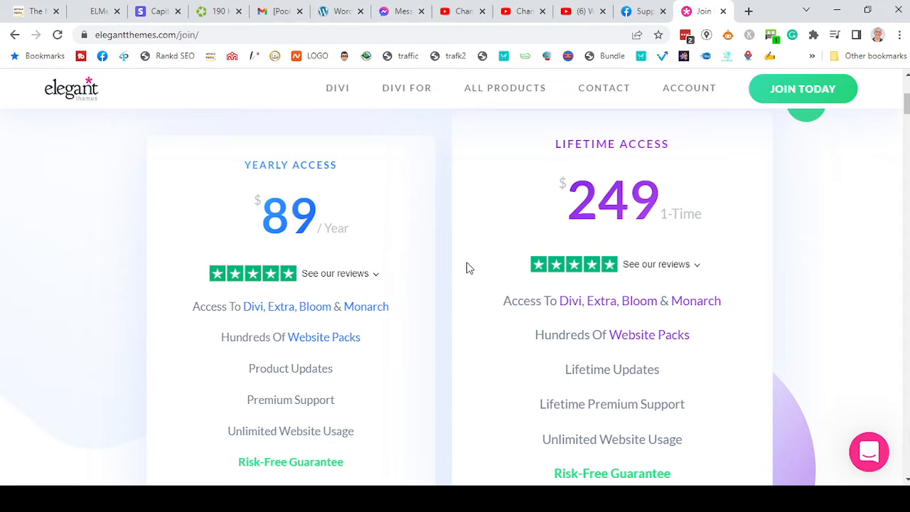
Step: Switch to the WordPress admin of the Pool screens site and open its installed themes page
click(343, 13)
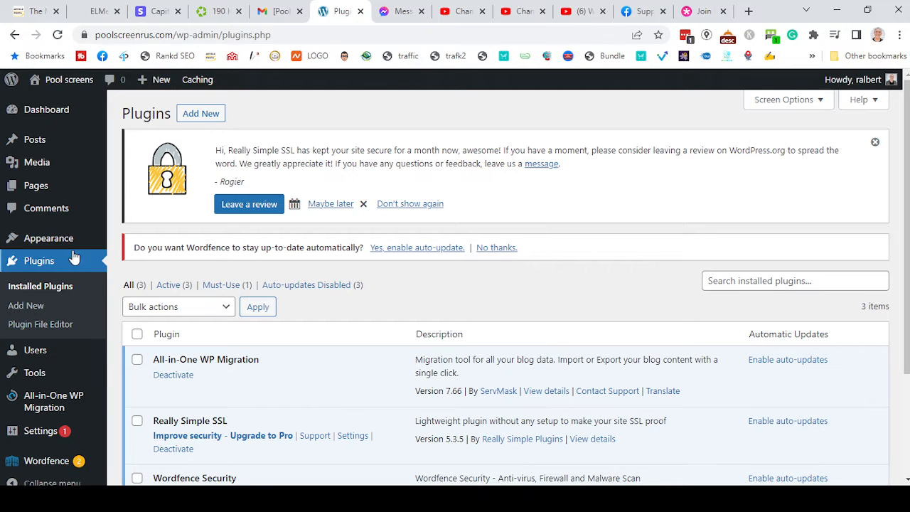
mouse_move(64, 241)
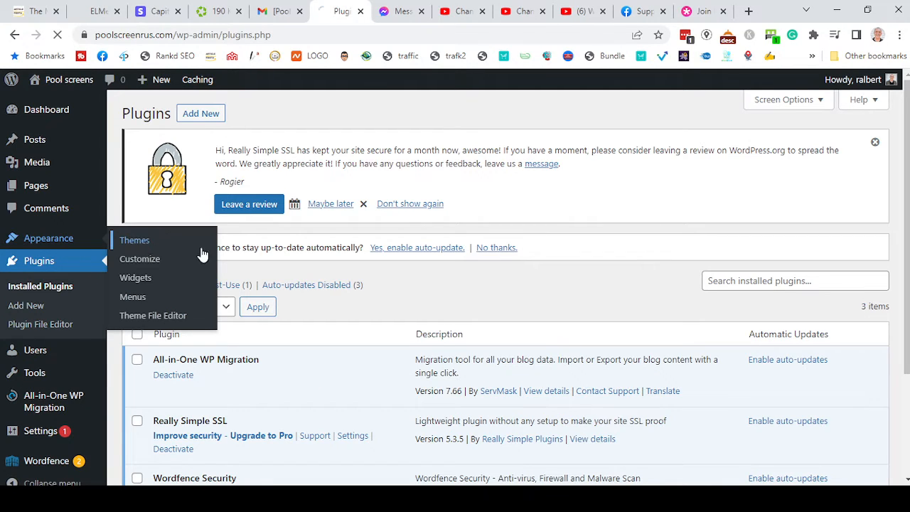
click(199, 249)
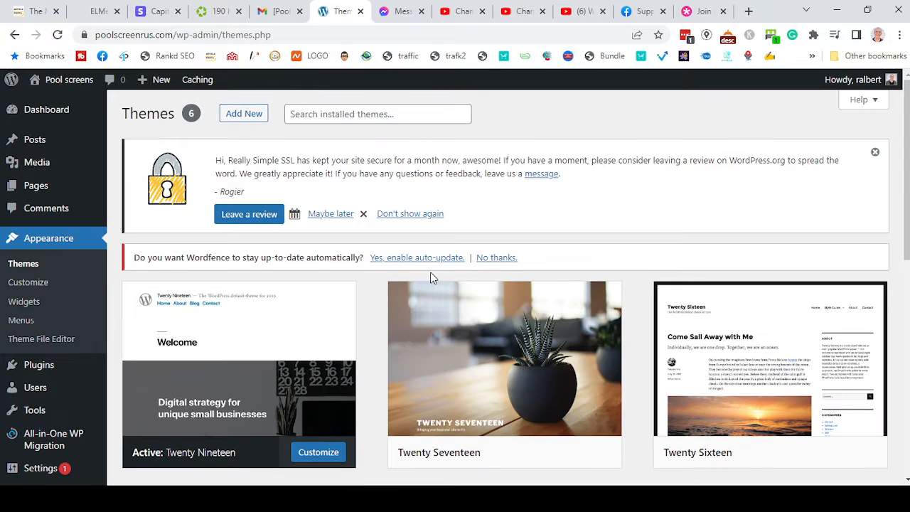
Step: Delete the inactive Twenty Sixteen theme from the installed themes
scroll(432, 271, down, 5)
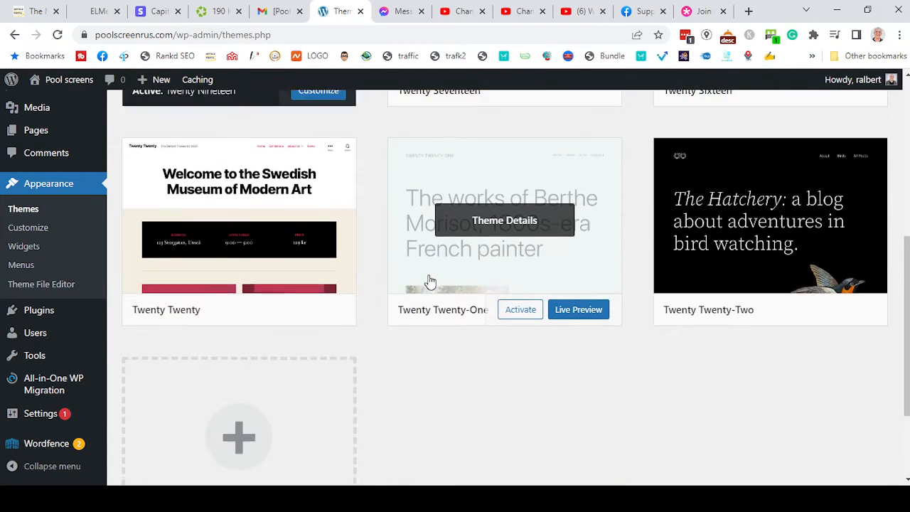
scroll(430, 282, up, 5)
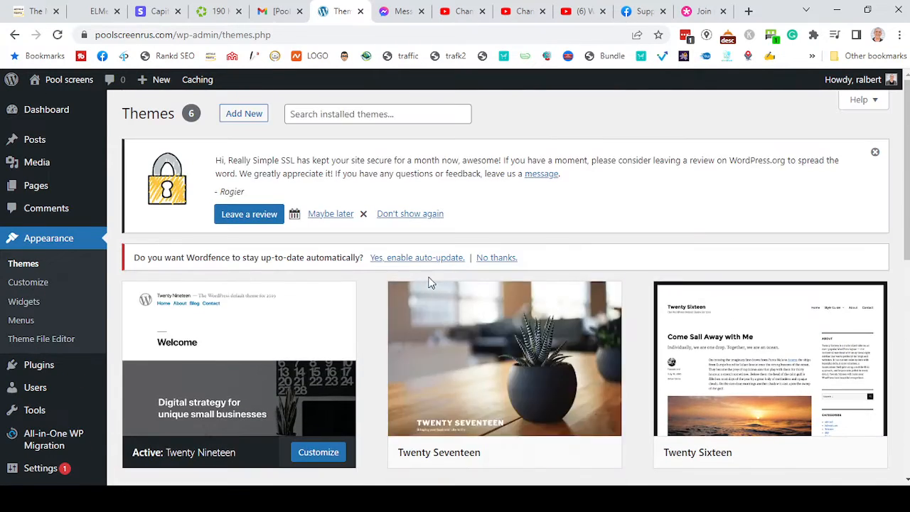
scroll(430, 284, down, 2)
scroll(429, 283, down, 2)
scroll(428, 283, up, 3)
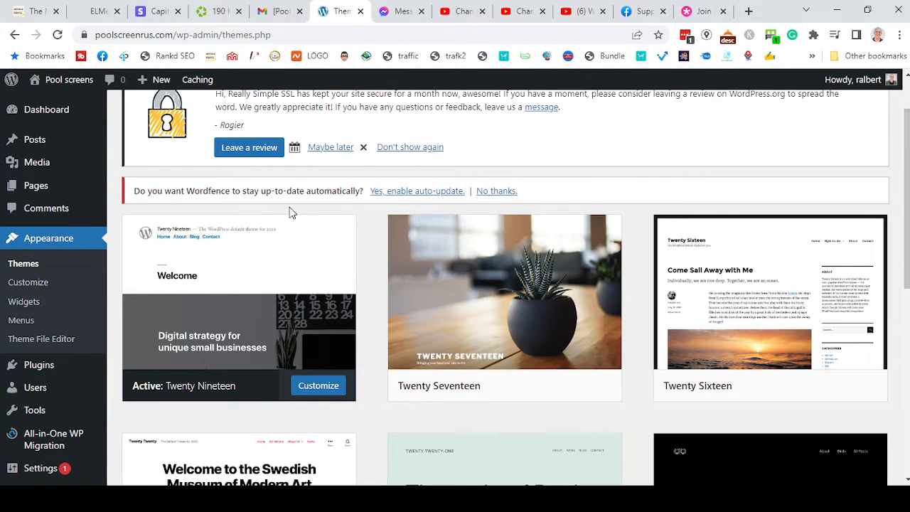
click(729, 346)
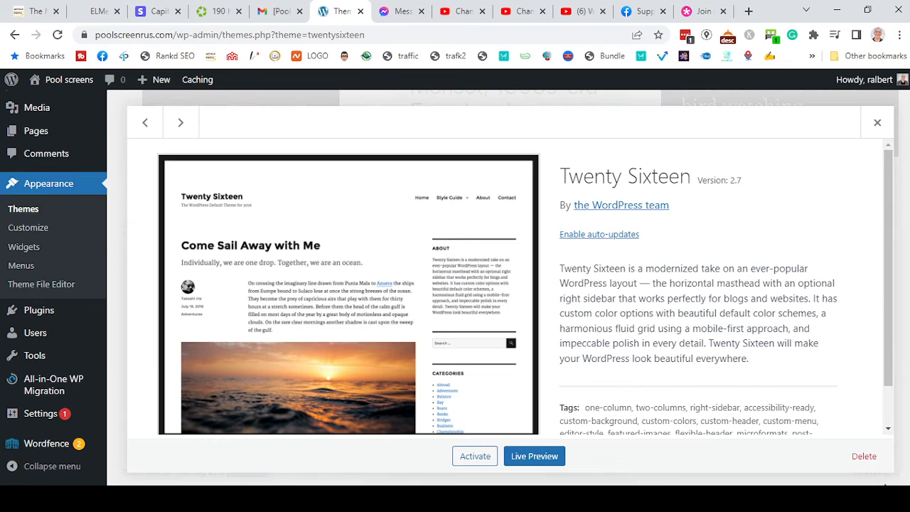
click(868, 458)
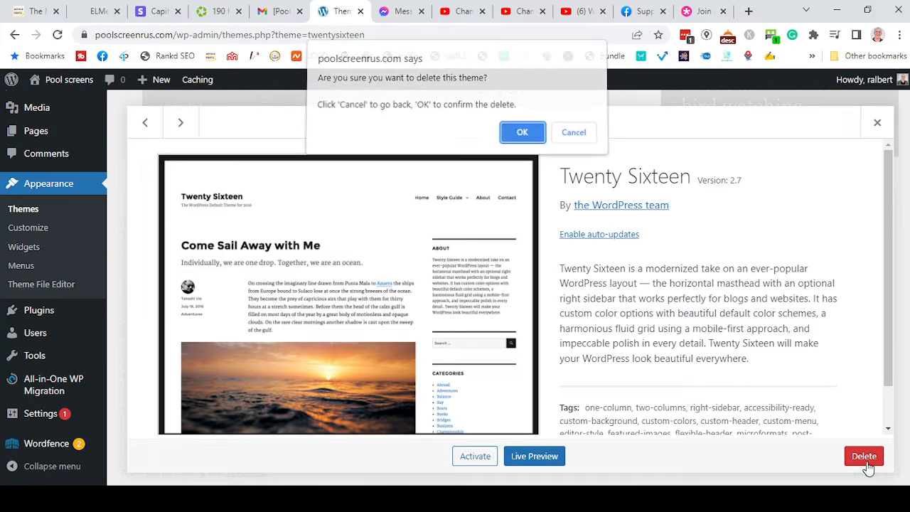
click(533, 133)
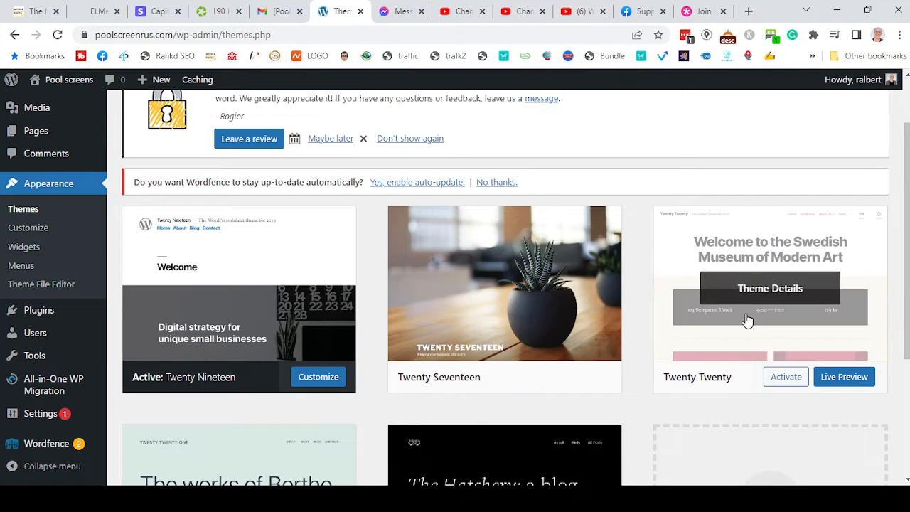
Step: Delete the inactive Twenty Twenty and Twenty Twenty-One themes, confirming each deletion
click(747, 313)
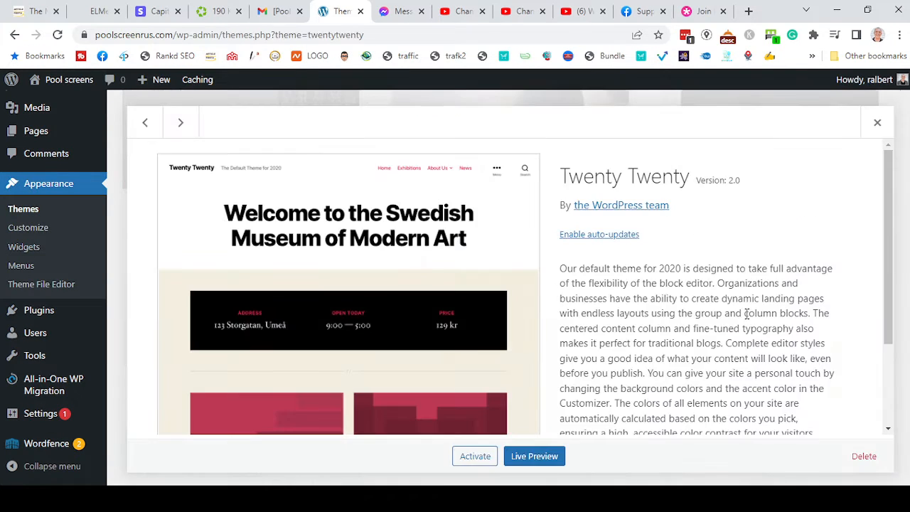
click(867, 462)
click(524, 135)
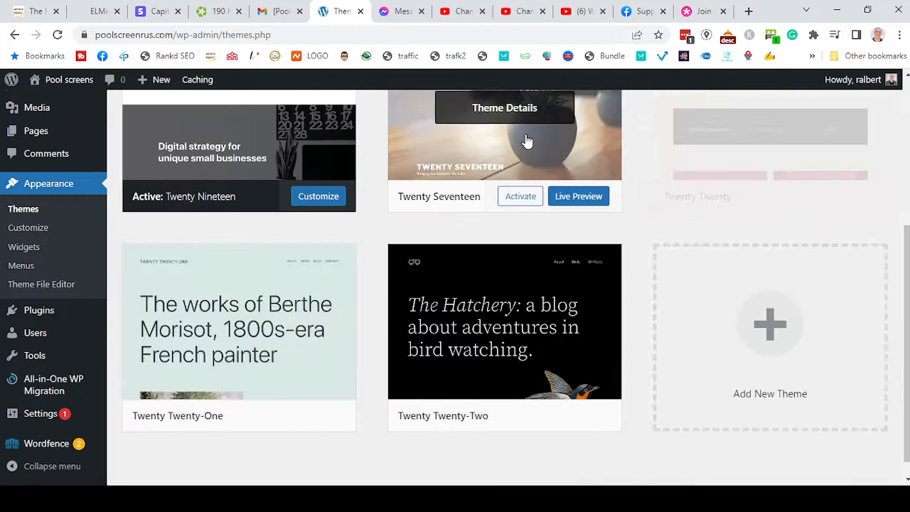
click(776, 167)
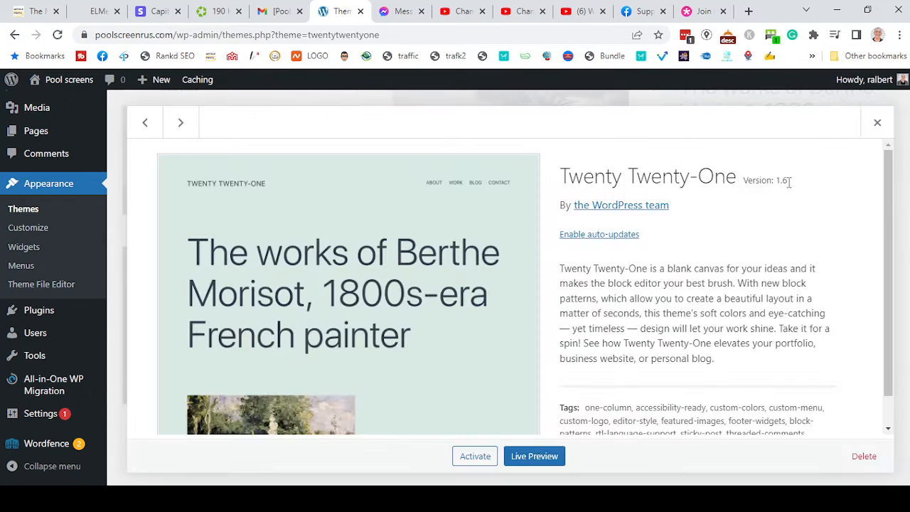
click(882, 462)
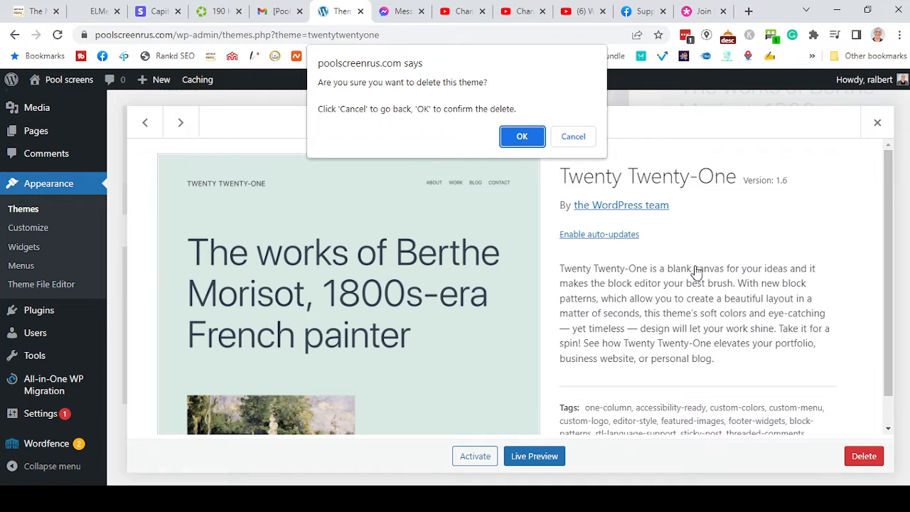
click(512, 136)
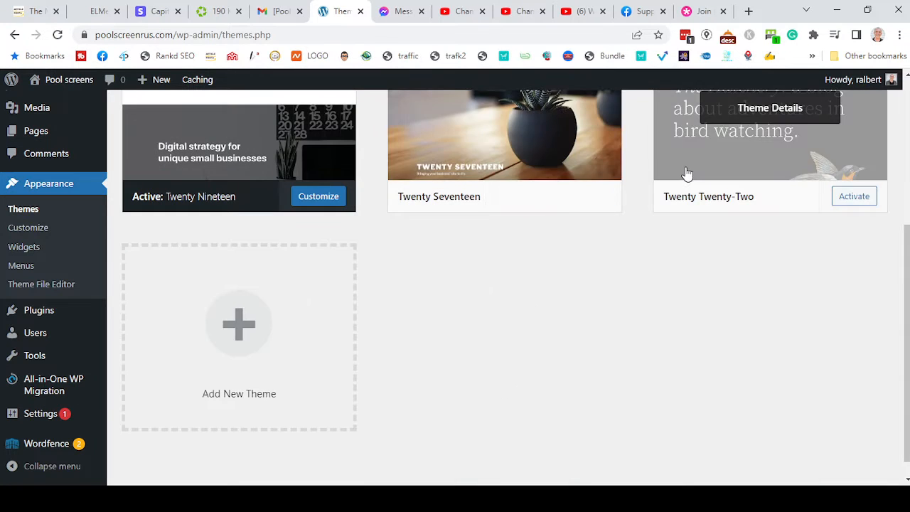
Step: Delete the Twenty Twenty-Two and Twenty Seventeen themes, keeping only the active Twenty Nineteen theme
click(689, 175)
key(Escape)
click(577, 348)
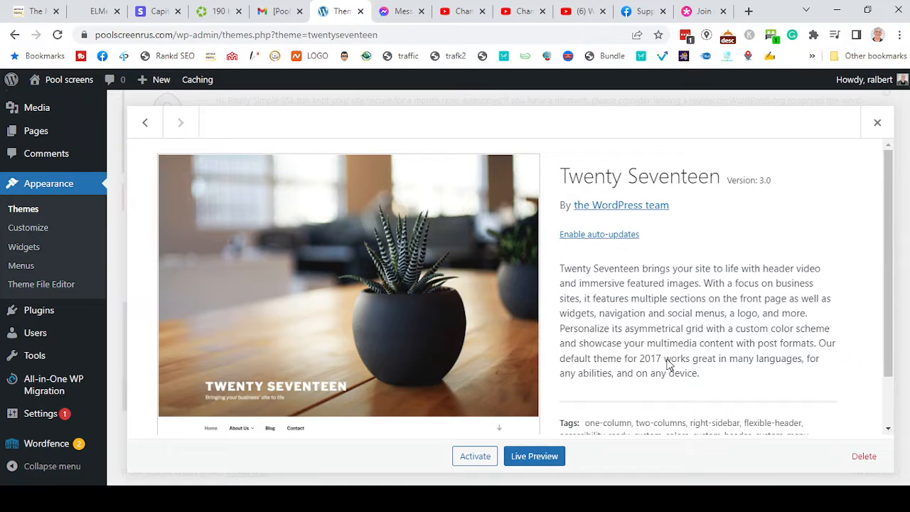
click(864, 459)
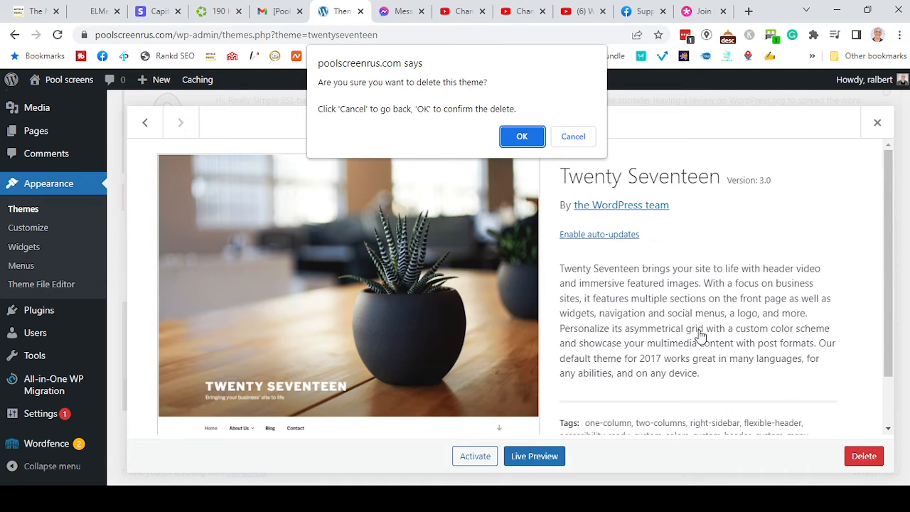
click(517, 139)
scroll(398, 284, up, 4)
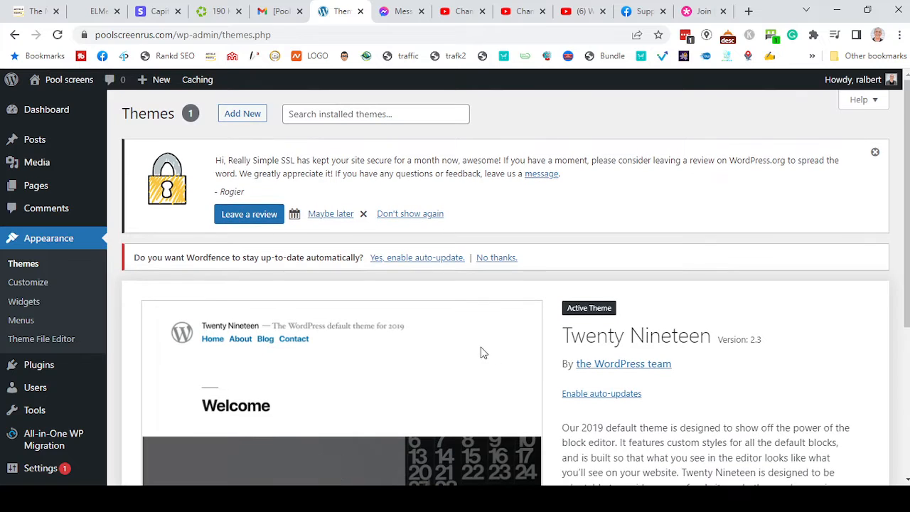
Step: Start adding a new theme and look through the popular themes offered for installation
click(239, 117)
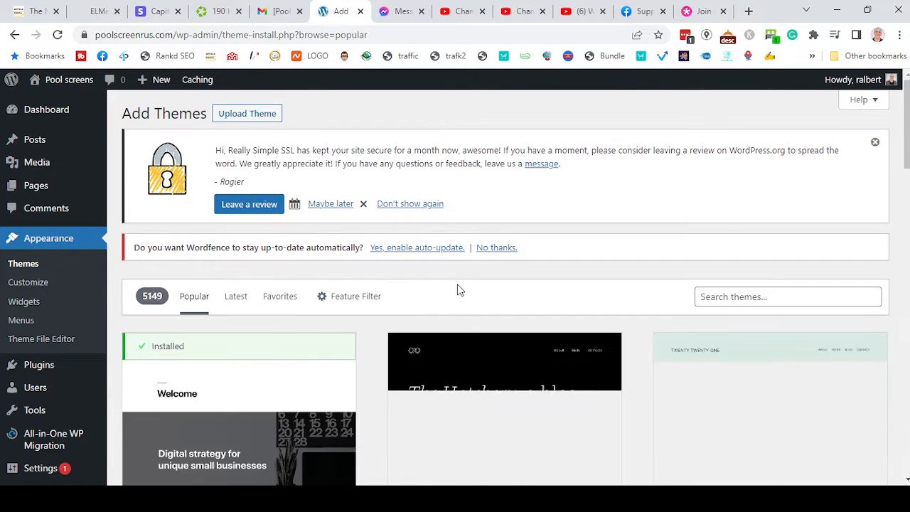
scroll(515, 338, down, 2)
scroll(517, 339, down, 12)
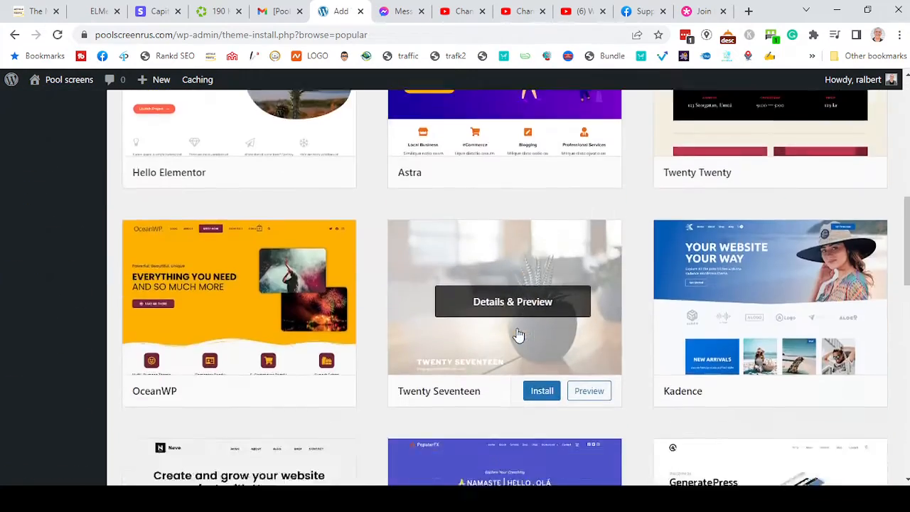
scroll(517, 335, down, 10)
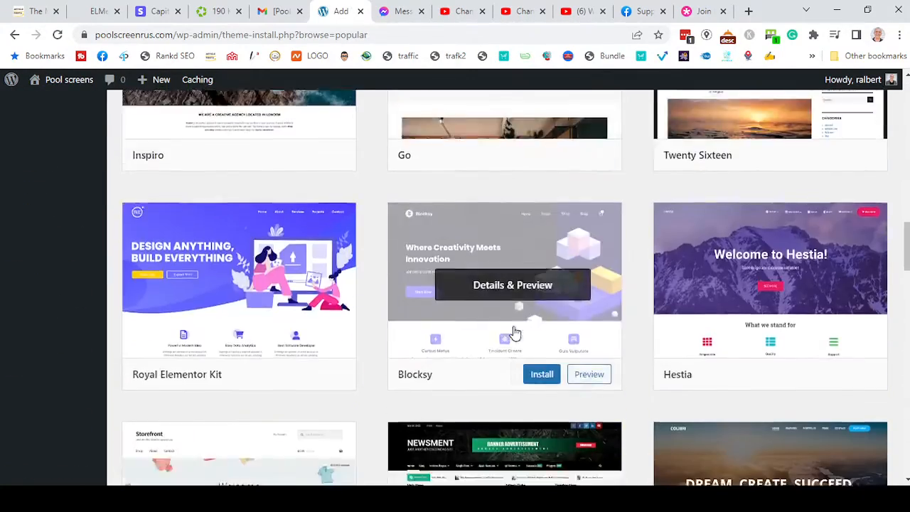
scroll(615, 270, up, 20)
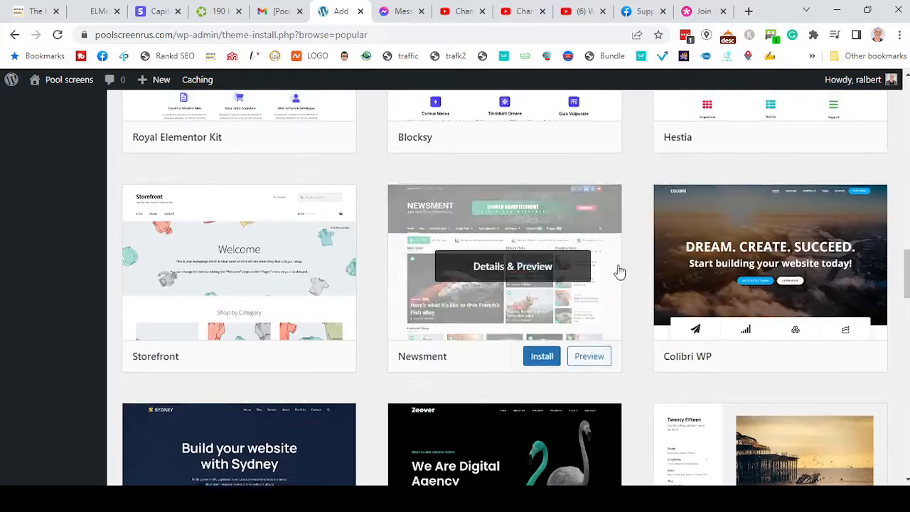
scroll(635, 243, up, 2)
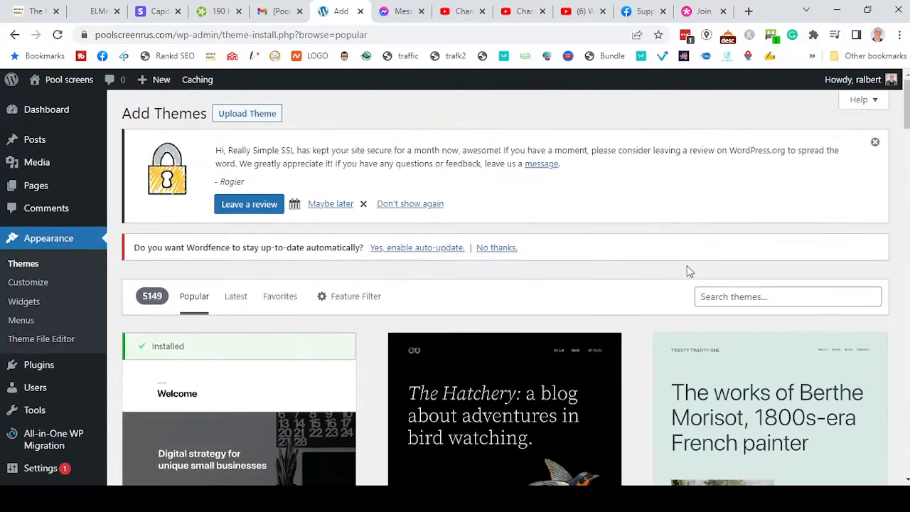
Step: Search the theme directory for "construction" and look over the matching themes
click(741, 296)
text(con)
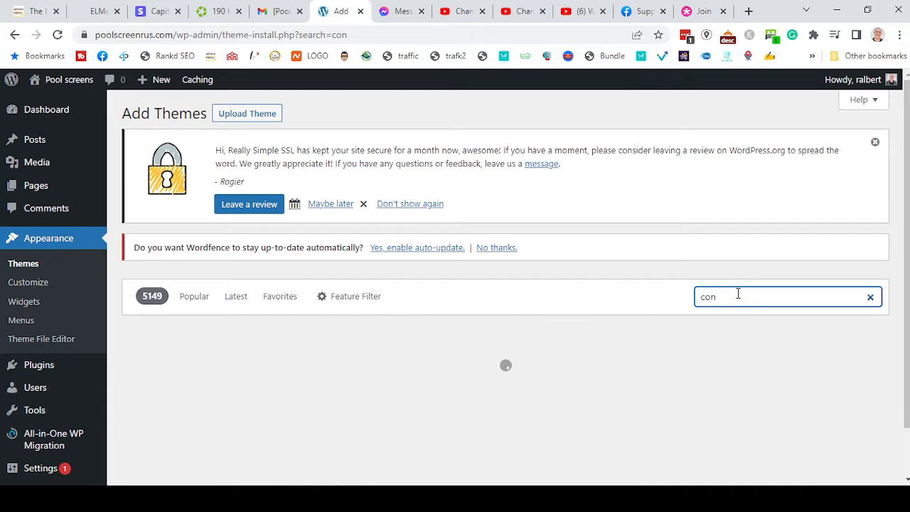
text(struction)
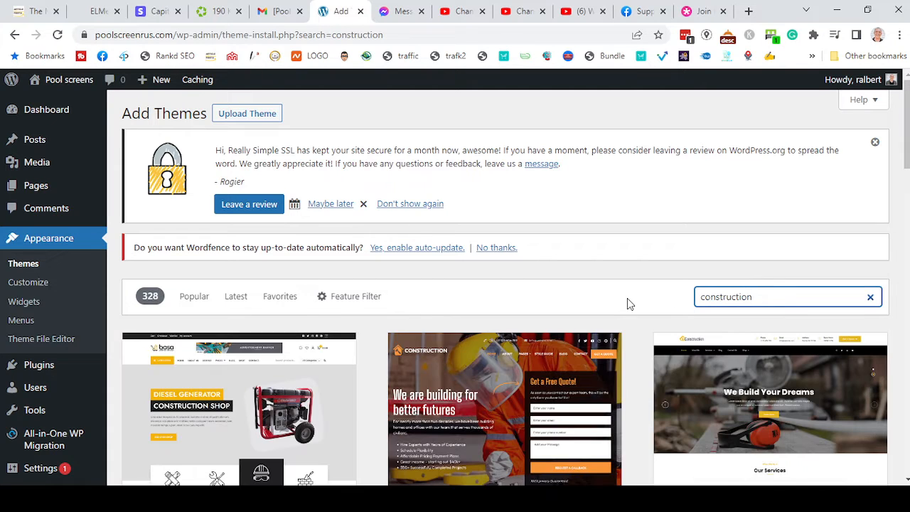
scroll(628, 303, down, 2)
scroll(679, 344, down, 2)
scroll(679, 344, down, 1)
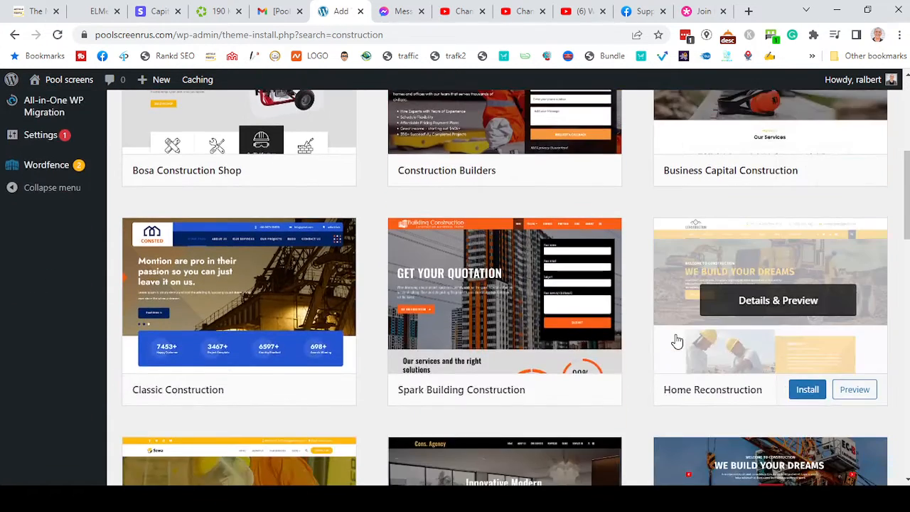
scroll(677, 335, up, 5)
scroll(678, 341, down, 1)
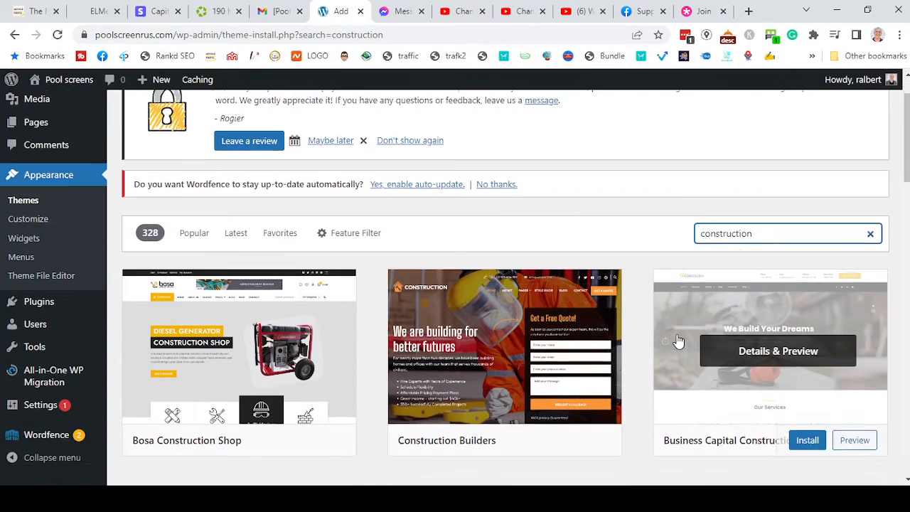
scroll(676, 341, up, 1)
scroll(670, 341, down, 1)
scroll(670, 341, down, 1)
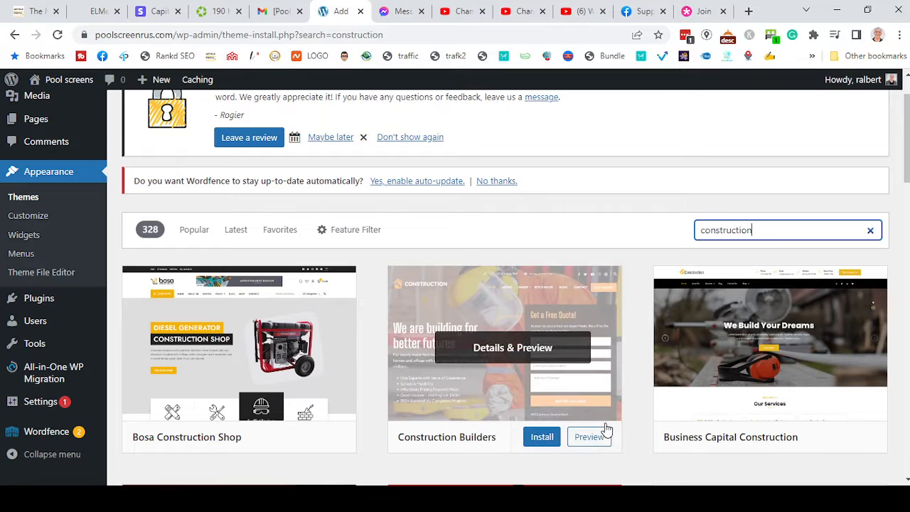
scroll(604, 425, up, 1)
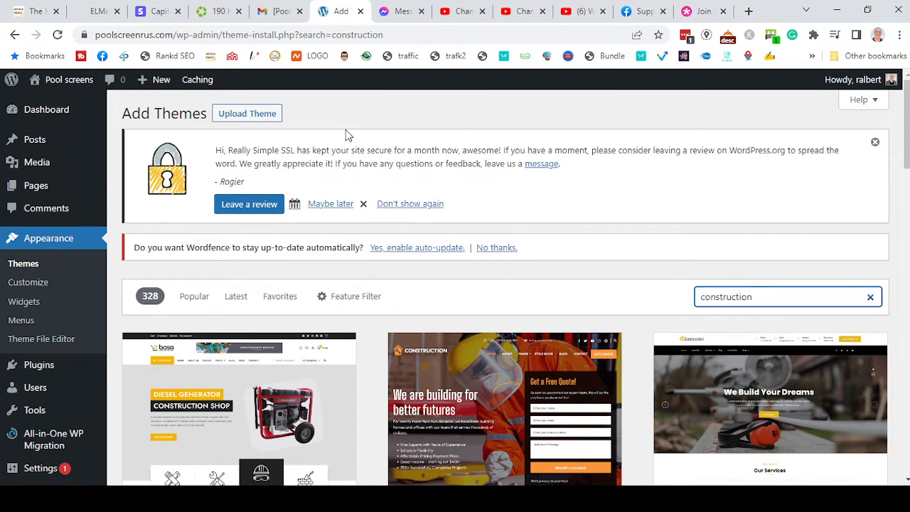
Step: Switch to the Elegant Themes site, open the Divi for WordPress page and look over its introduction
click(706, 13)
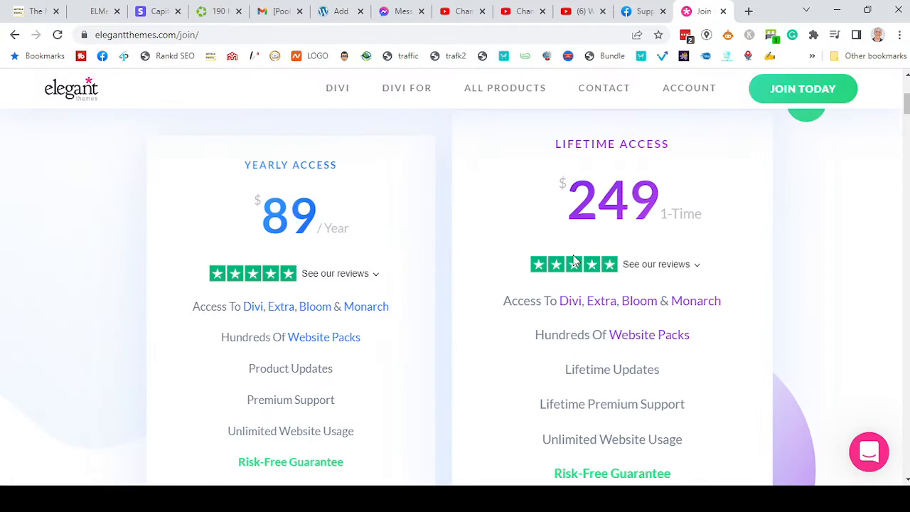
mouse_move(339, 101)
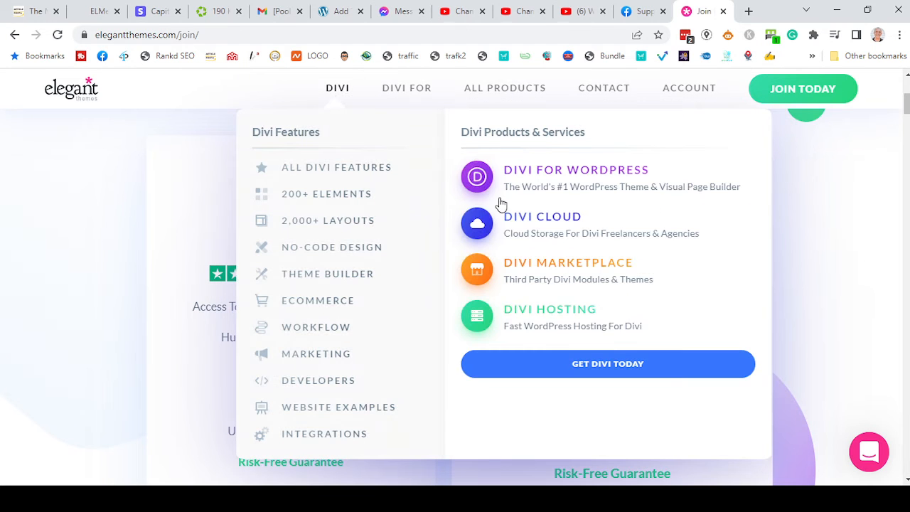
click(597, 182)
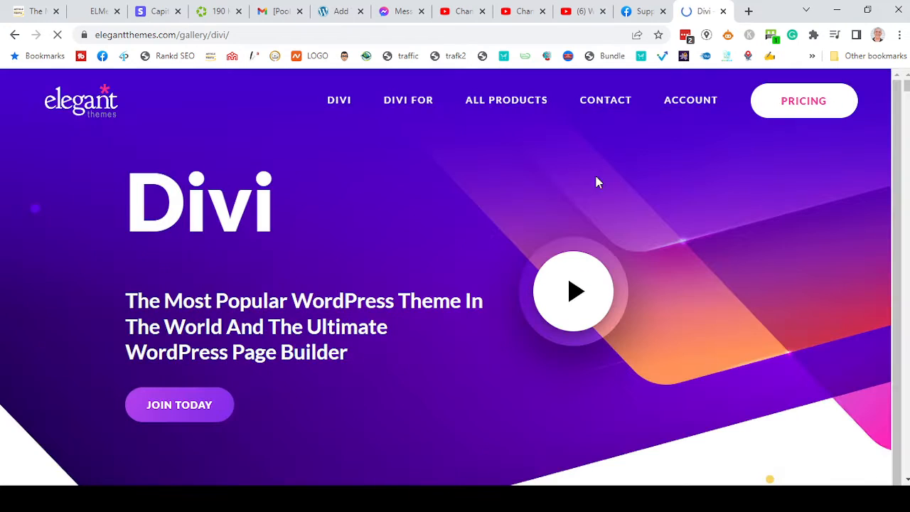
scroll(468, 216, down, 8)
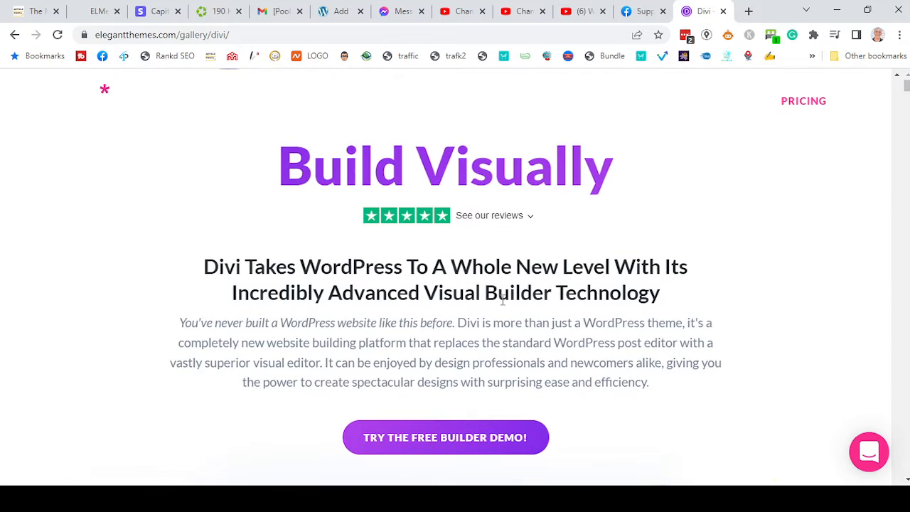
scroll(498, 270, up, 8)
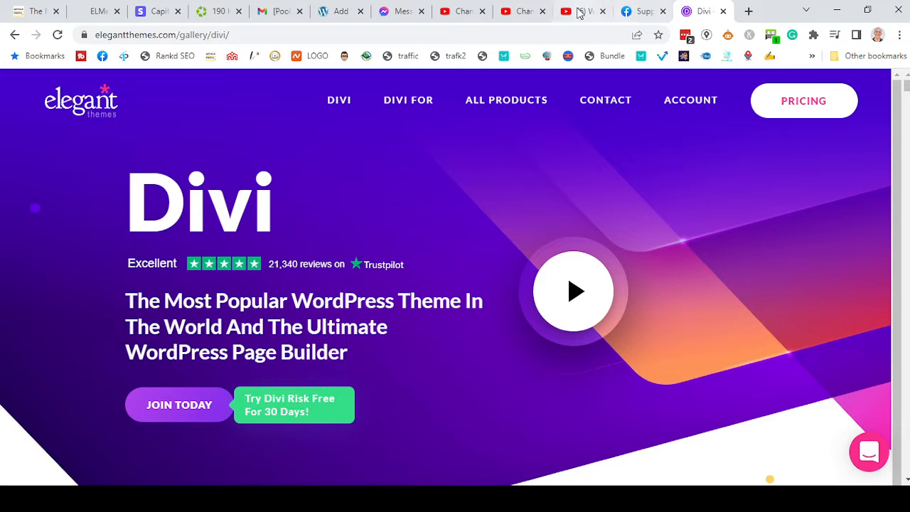
Step: Switch to the WordPress admin, upload and install the theme file Divi.zip, and activate it
click(333, 19)
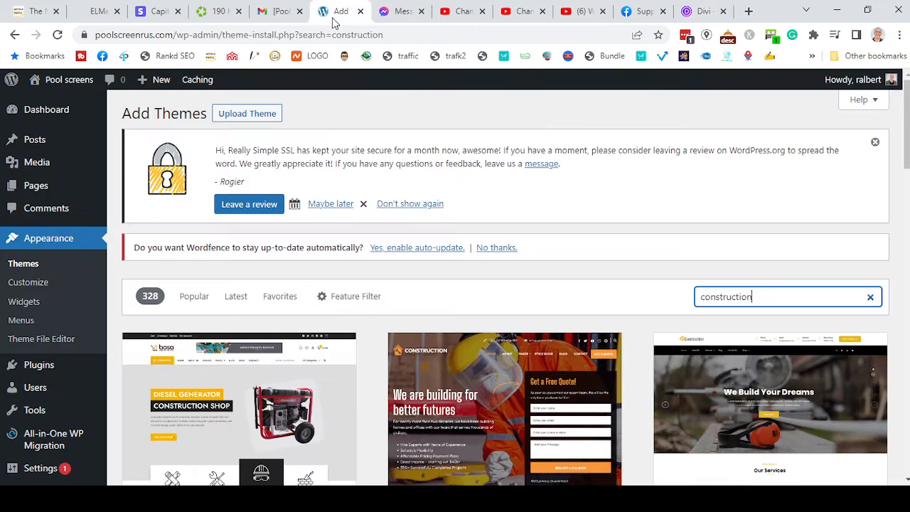
click(248, 115)
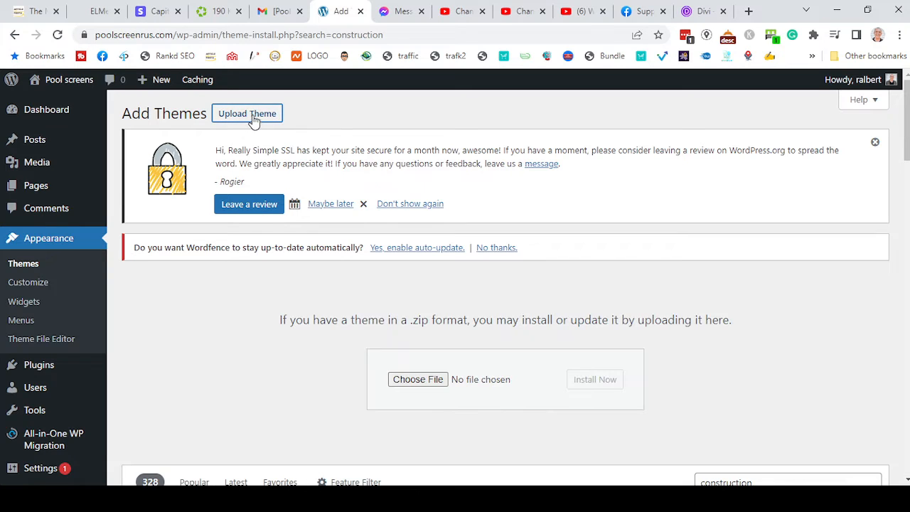
click(417, 383)
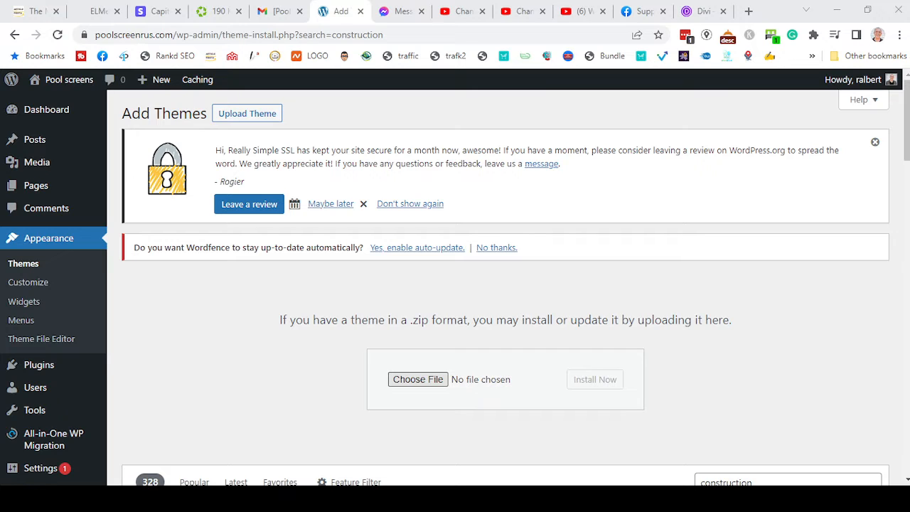
double_click(304, 297)
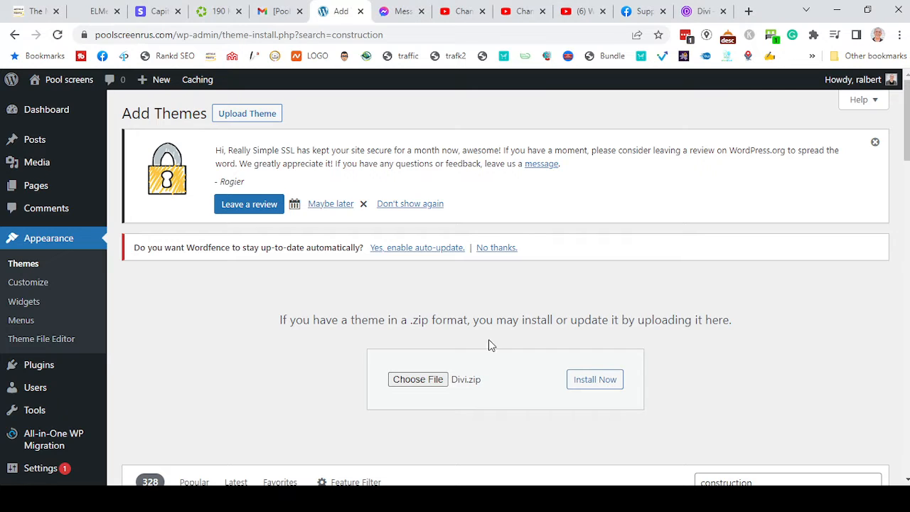
click(604, 384)
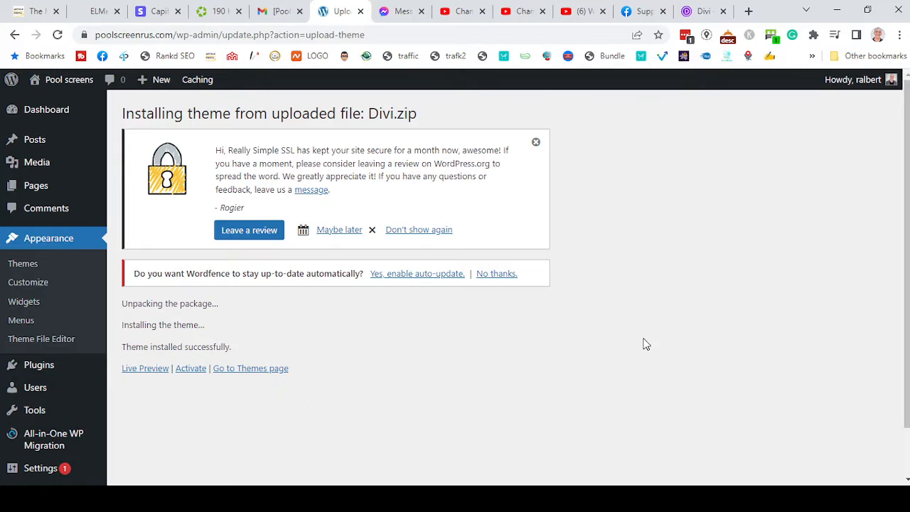
click(191, 369)
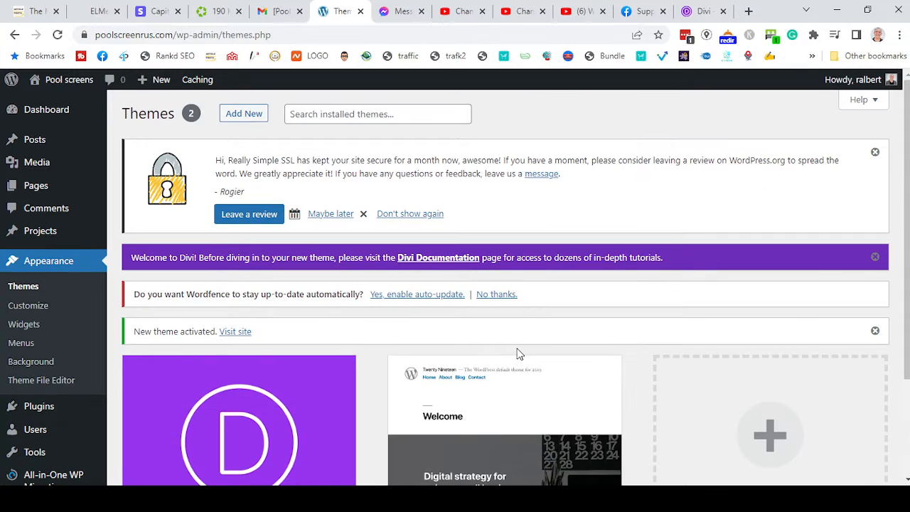
Step: Delete the Twenty Nineteen theme and confirm the deletion, keeping only the active Divi theme
scroll(517, 354, down, 2)
mouse_move(254, 274)
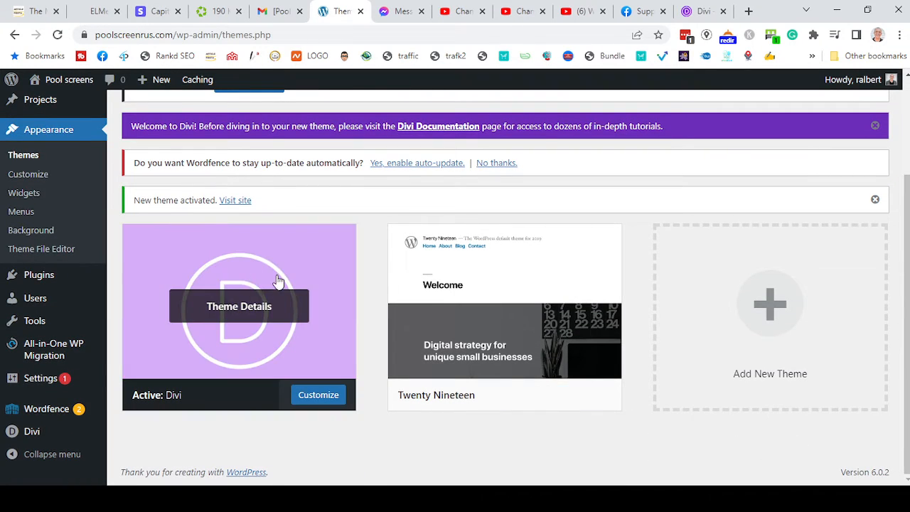
mouse_move(521, 326)
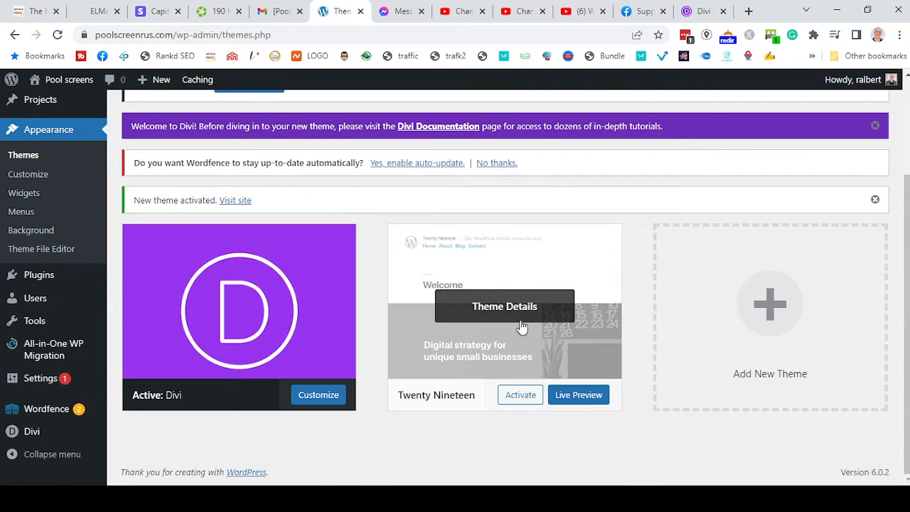
click(573, 365)
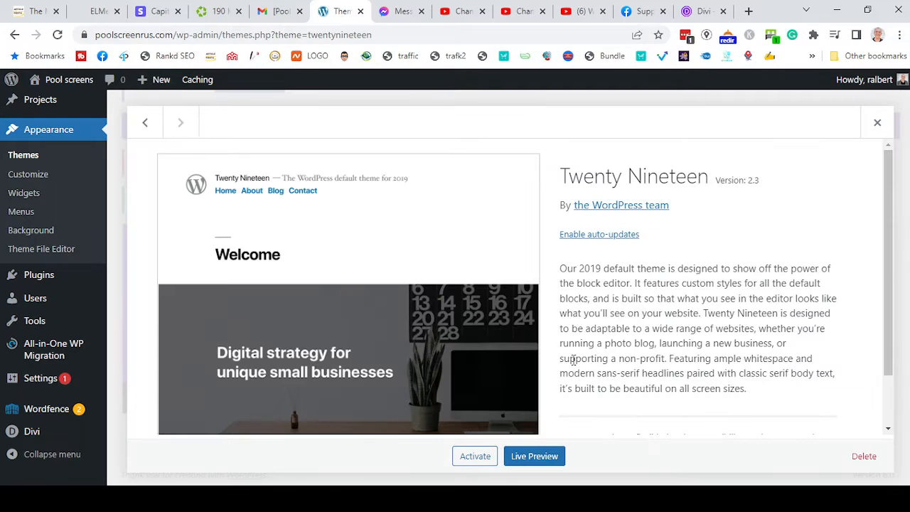
click(863, 457)
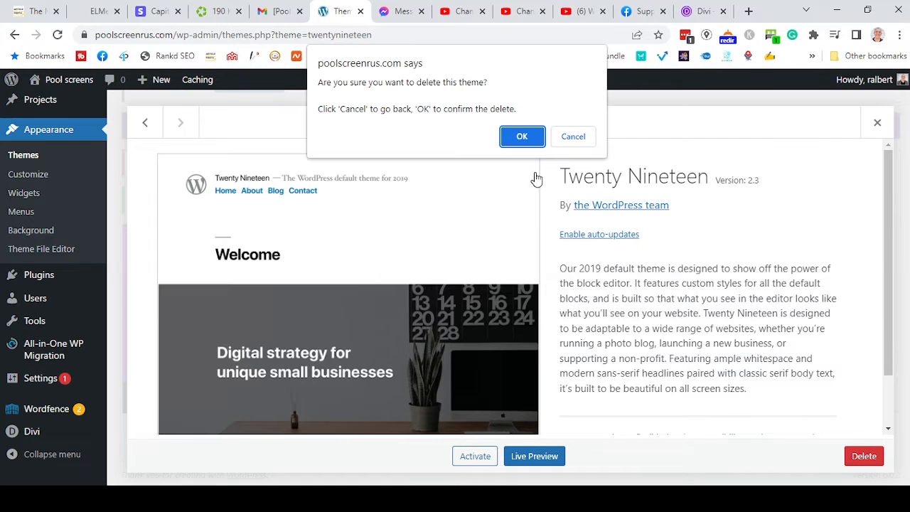
click(522, 137)
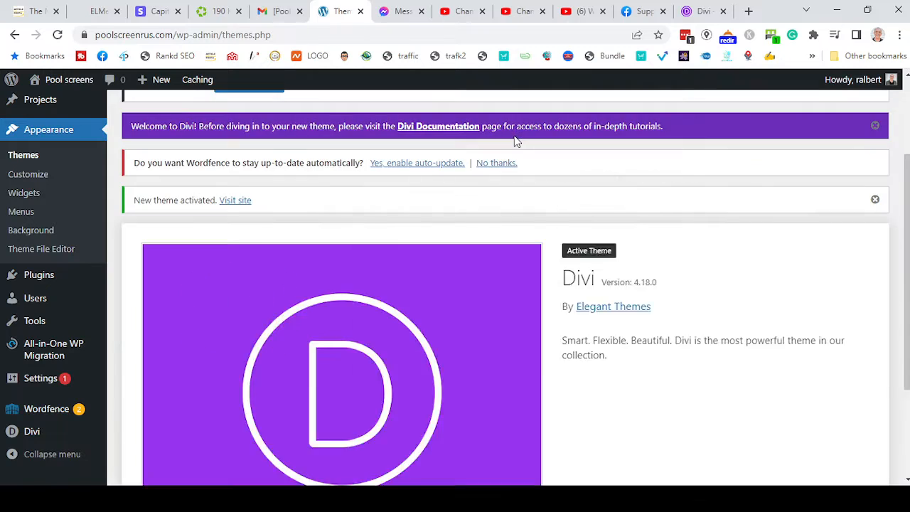
scroll(410, 276, down, 2)
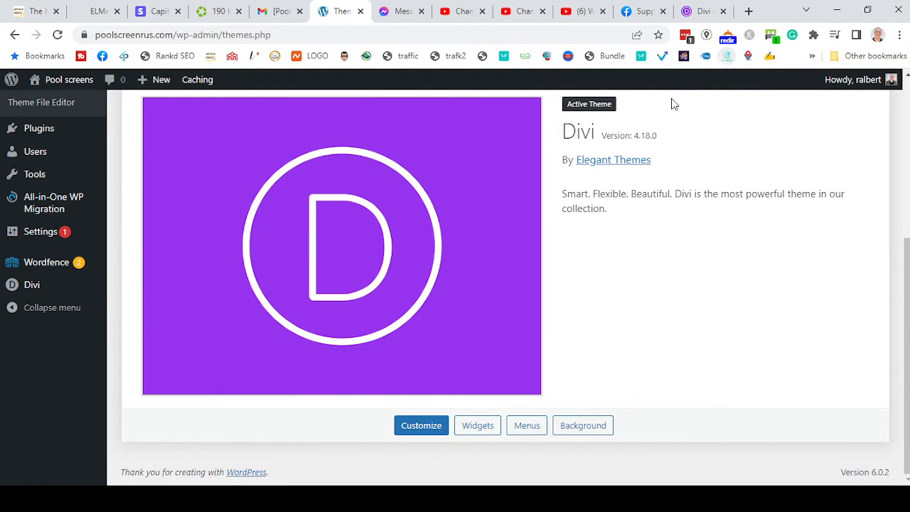
Step: Switch to the Elegant Themes site, log in to the member account and open its username and API key page
click(706, 13)
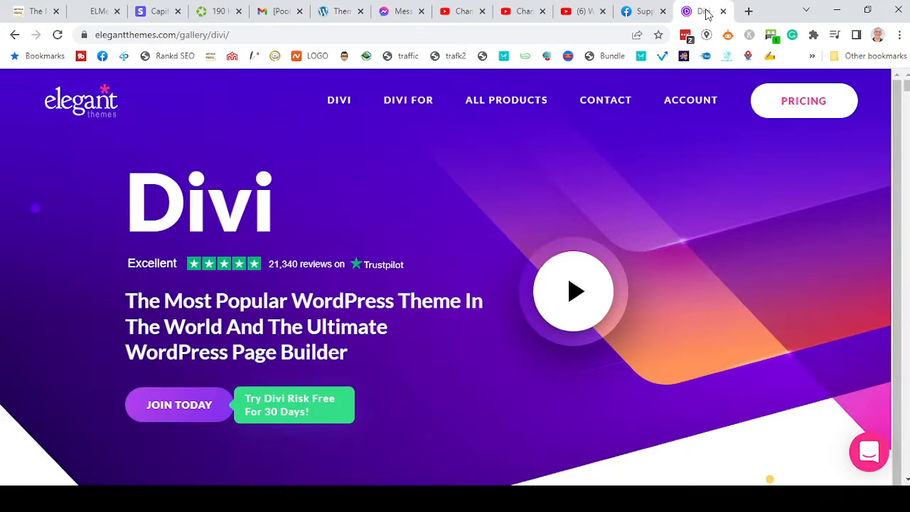
mouse_move(355, 95)
mouse_move(706, 105)
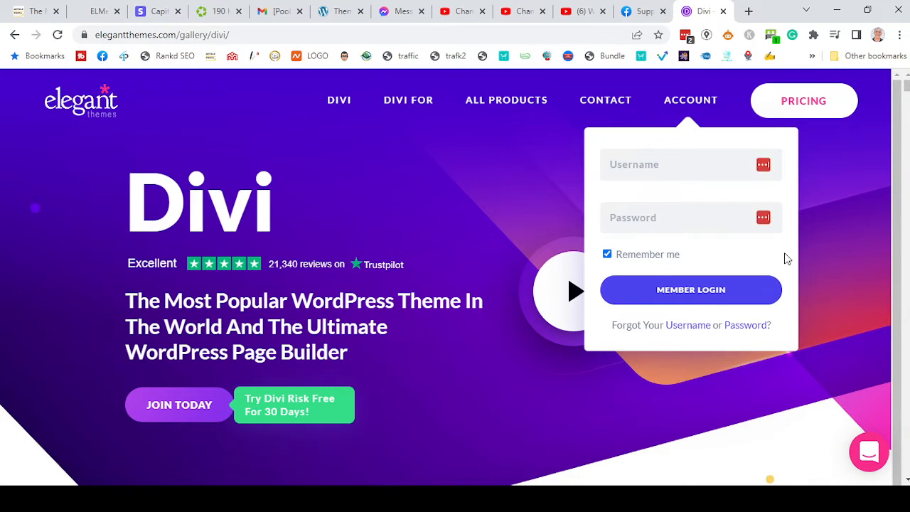
click(695, 294)
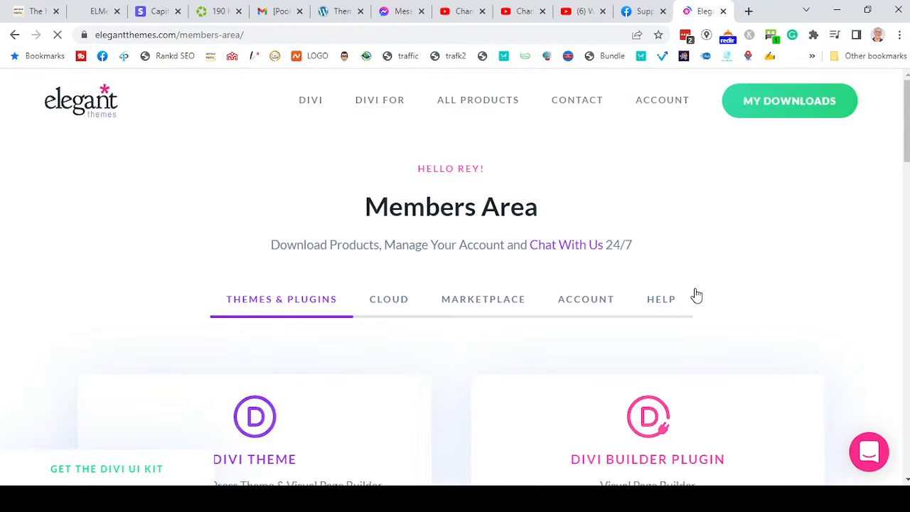
mouse_move(664, 100)
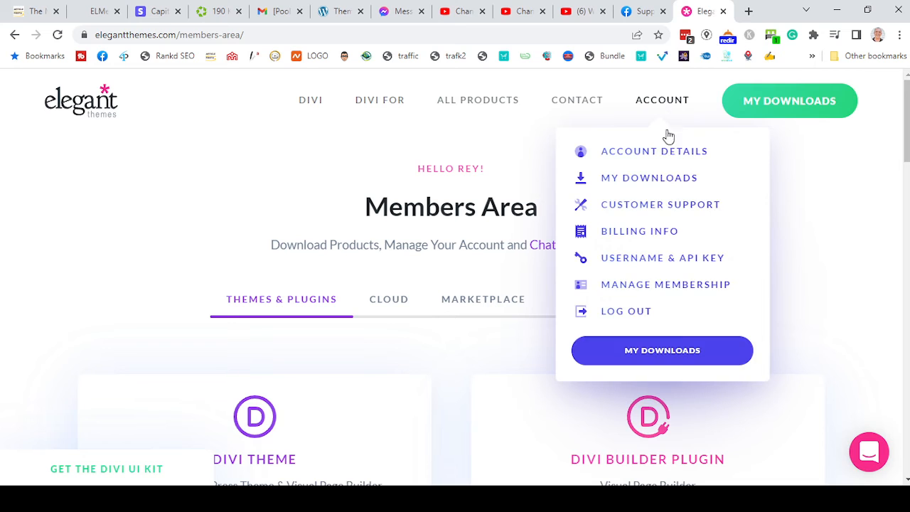
click(642, 259)
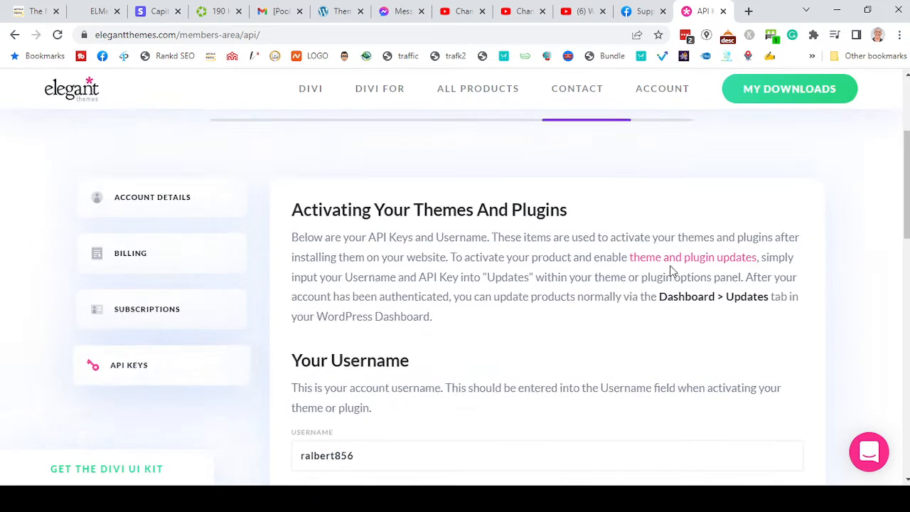
Step: Copy the Elegant Themes account username and paste it into the update settings of the WordPress site's Divi Theme Options
click(574, 386)
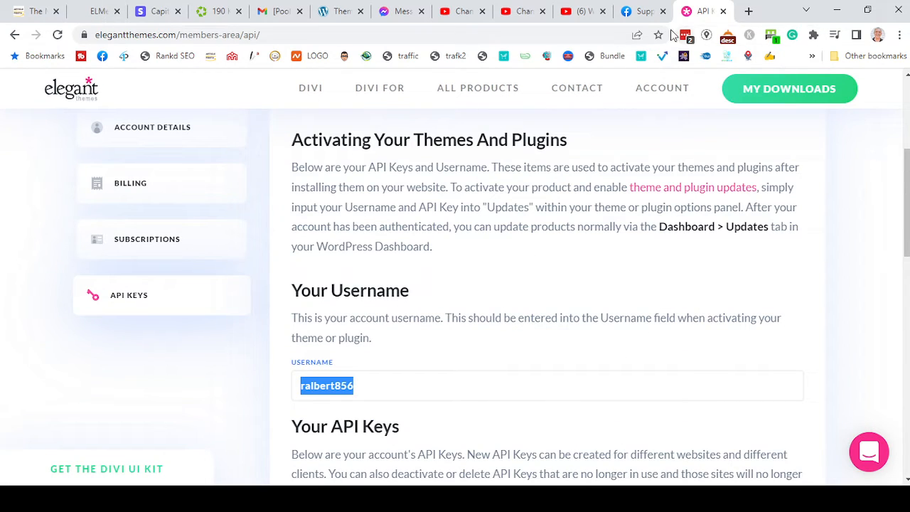
click(342, 11)
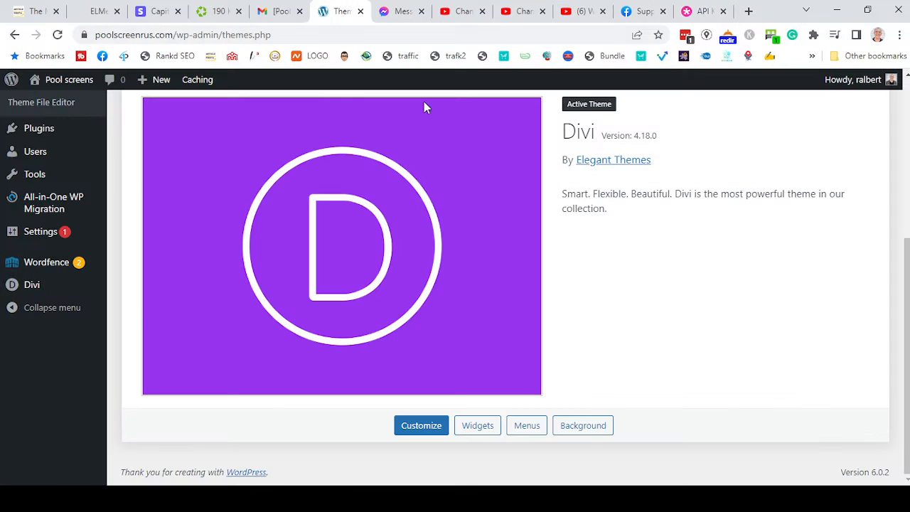
mouse_move(41, 288)
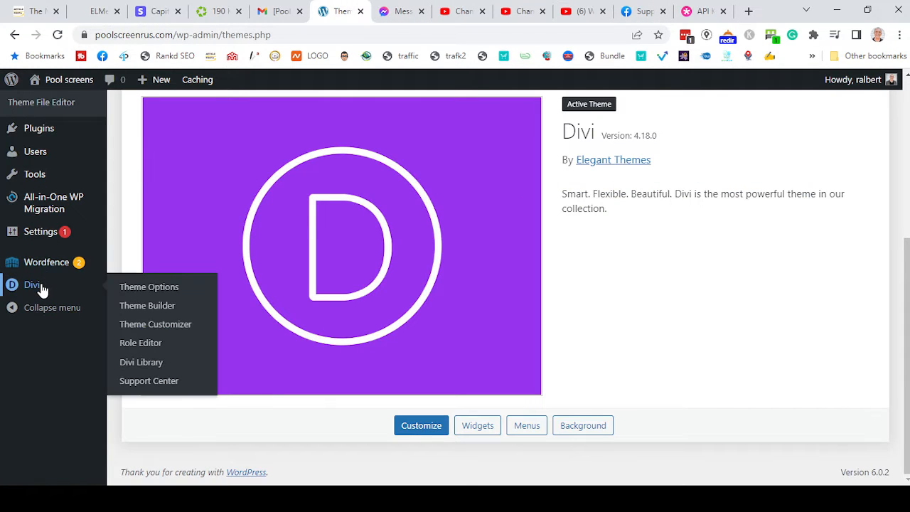
click(145, 288)
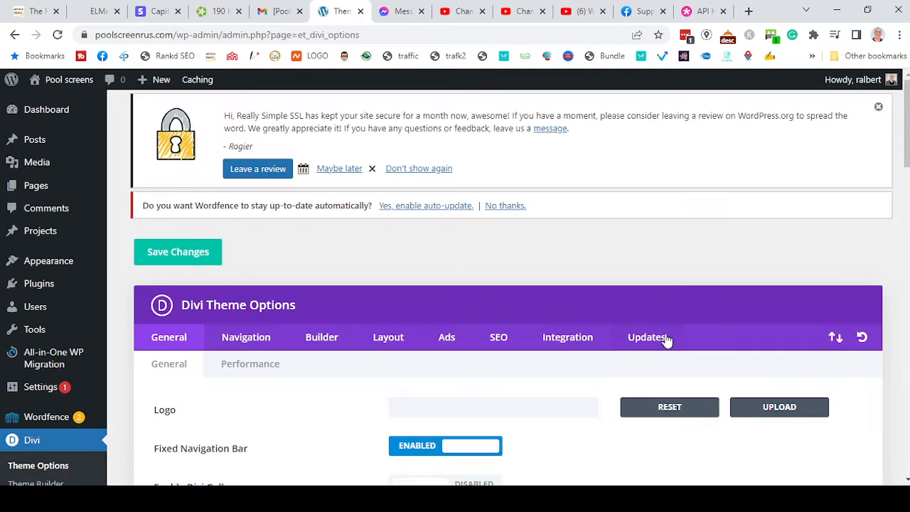
click(656, 339)
scroll(602, 334, down, 1)
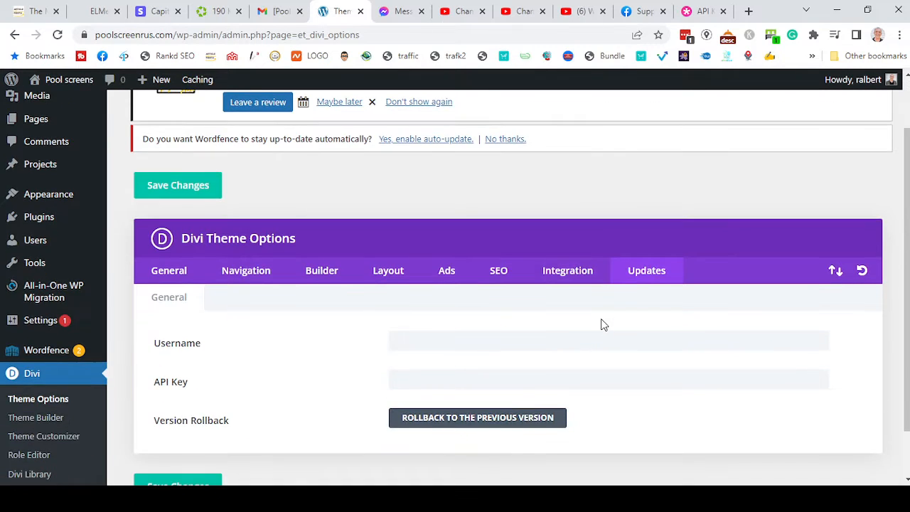
click(479, 342)
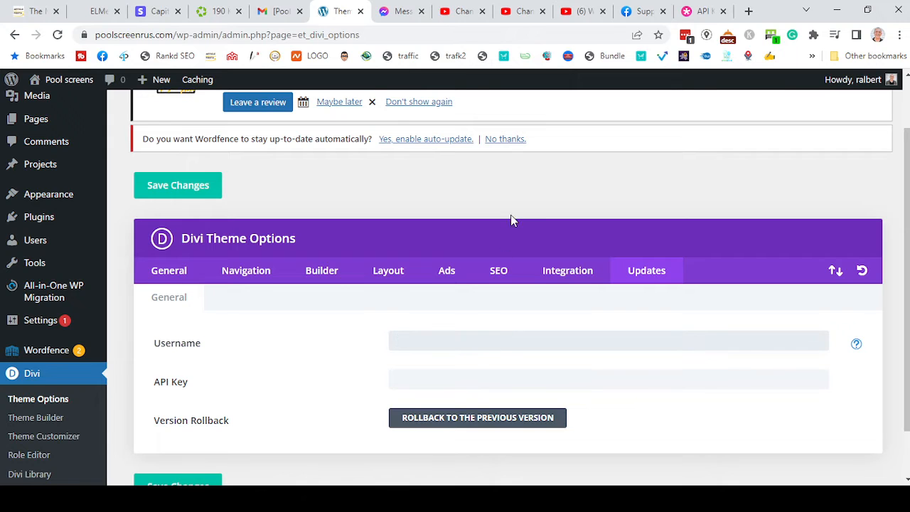
key(ctrl+v)
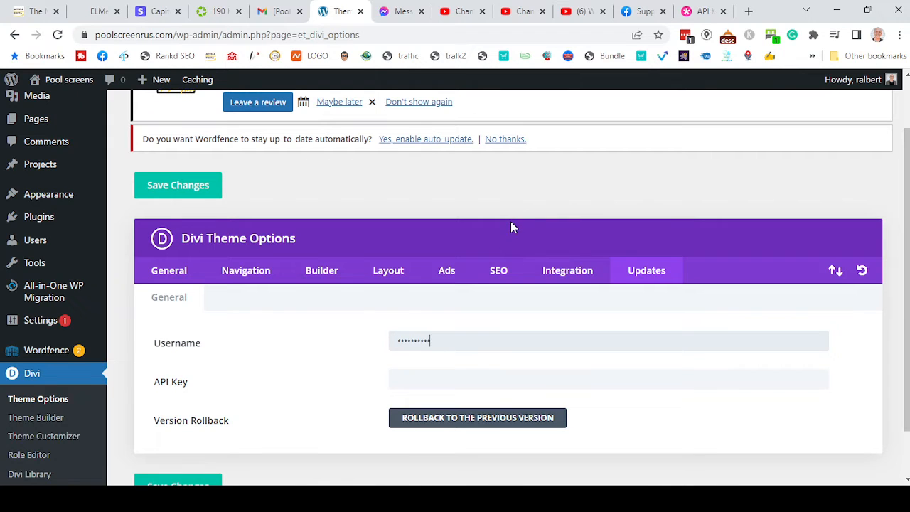
Step: Copy the API key from the Elegant Themes account, paste it into the Divi update settings and save the changes
click(714, 13)
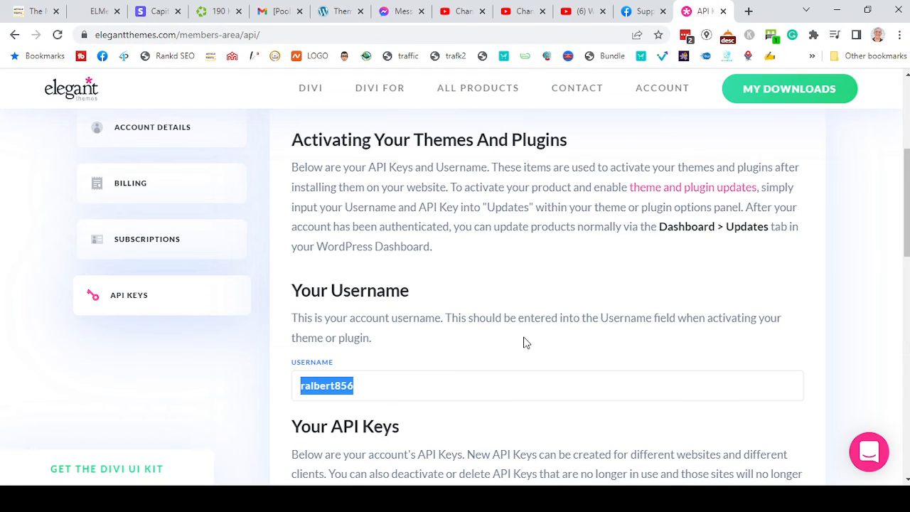
scroll(523, 343, down, 1)
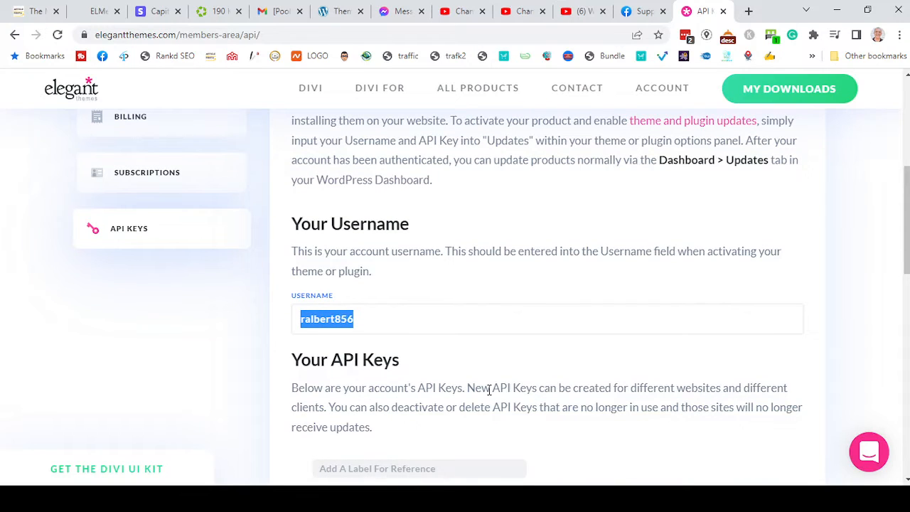
click(549, 341)
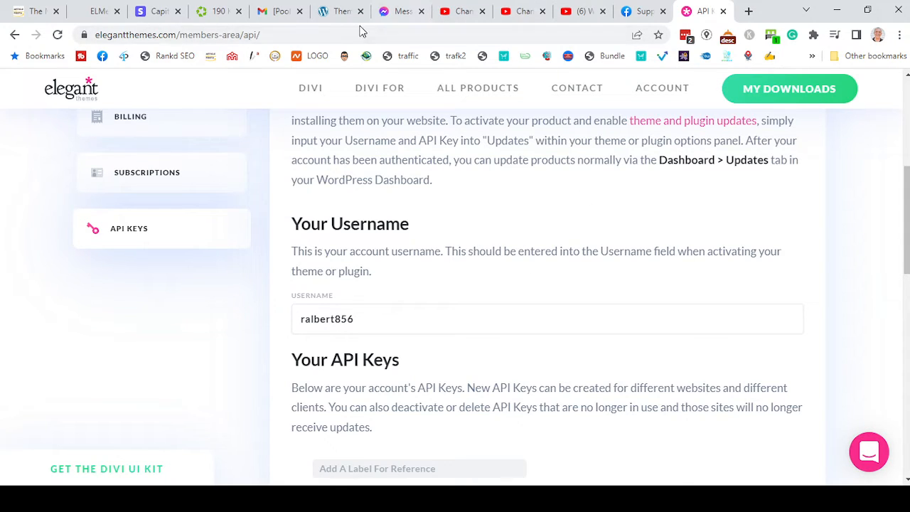
click(344, 11)
click(423, 382)
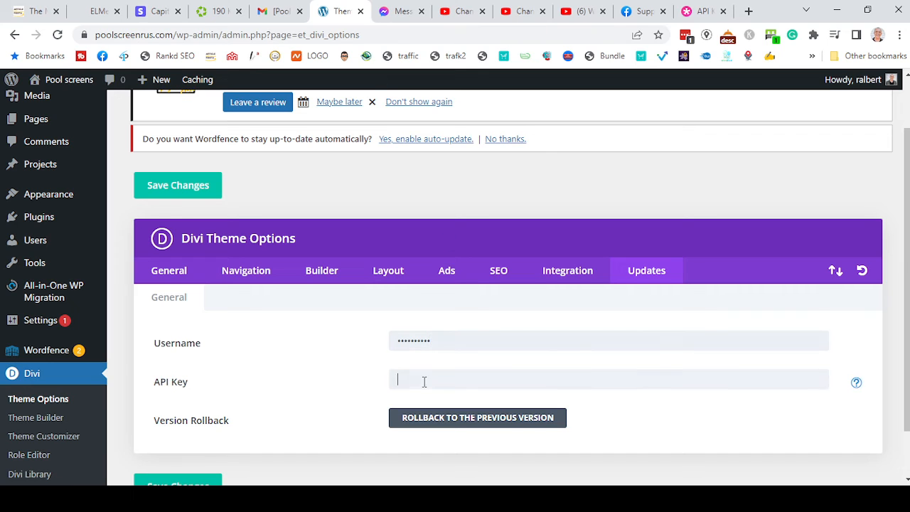
key(ctrl+v)
scroll(283, 422, down, 1)
scroll(283, 422, down, 1)
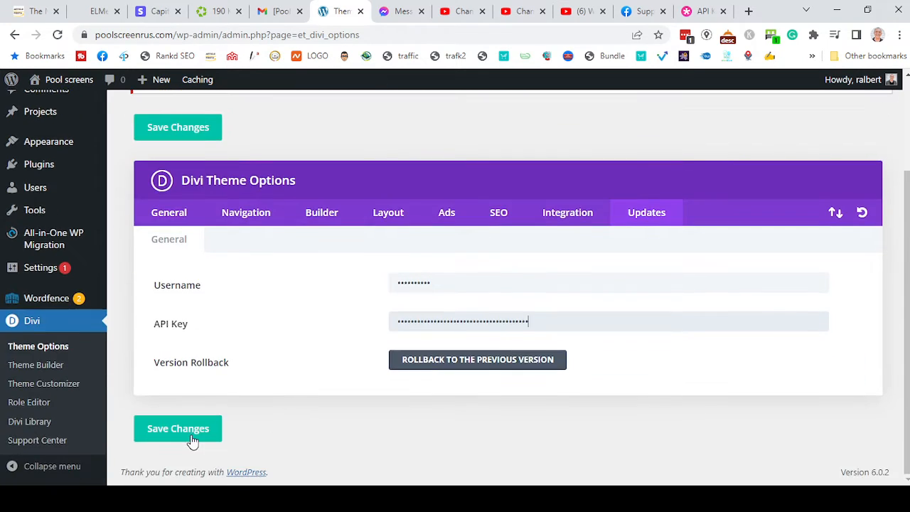
click(185, 435)
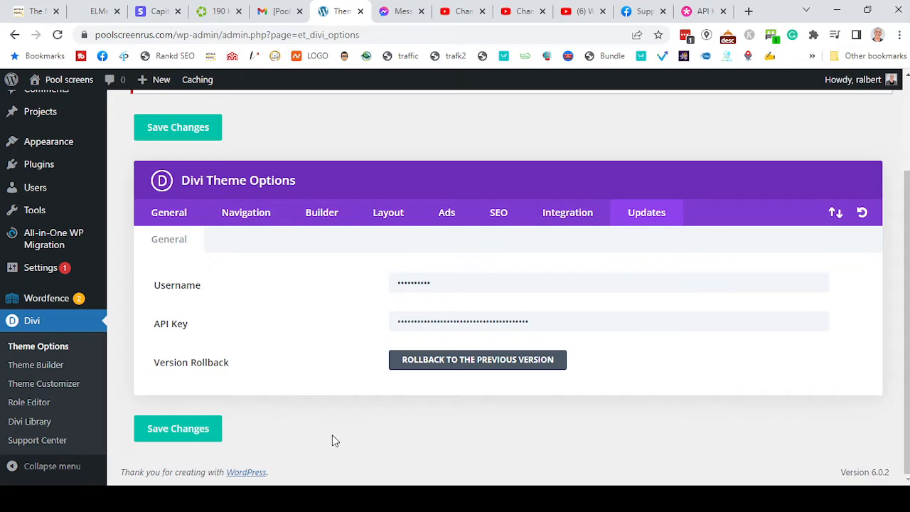
Step: Visit the live site to check how it looks with Divi, and return to the WordPress dashboard
scroll(71, 270, up, 2)
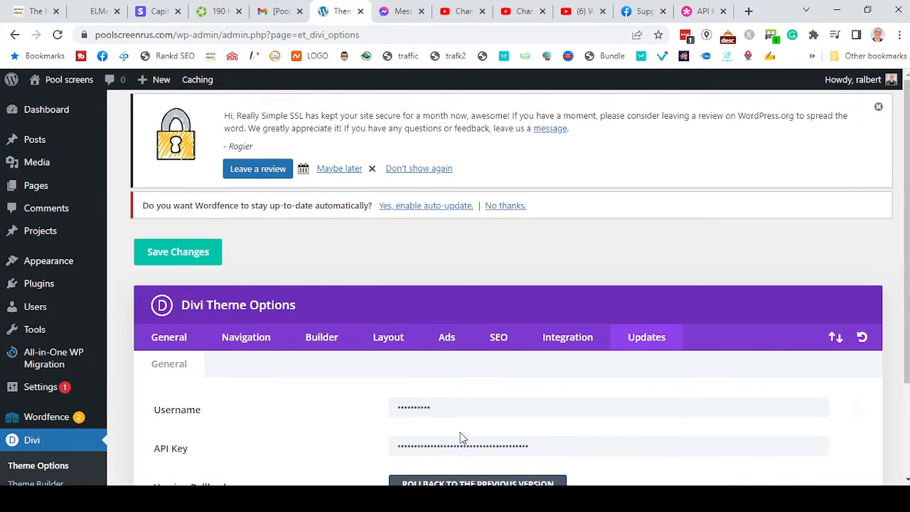
scroll(278, 275, down, 1)
scroll(95, 288, up, 1)
mouse_move(71, 89)
click(46, 105)
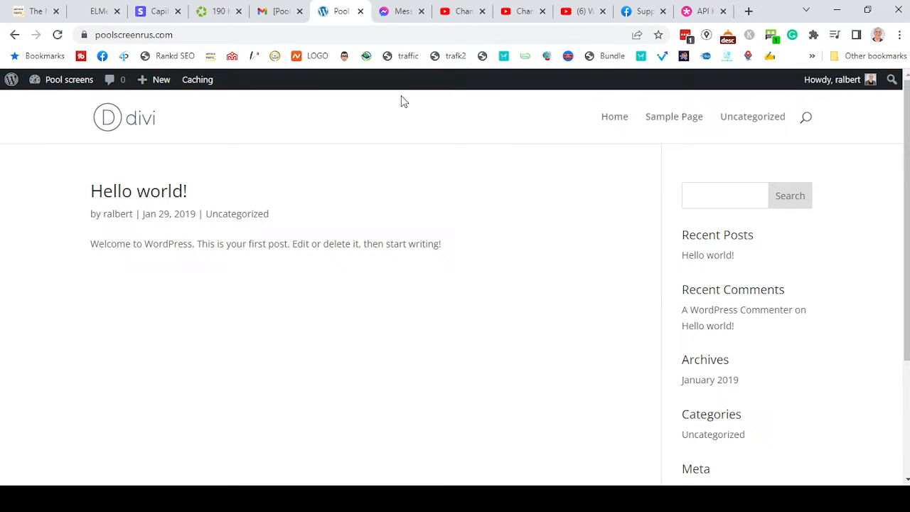
mouse_move(55, 86)
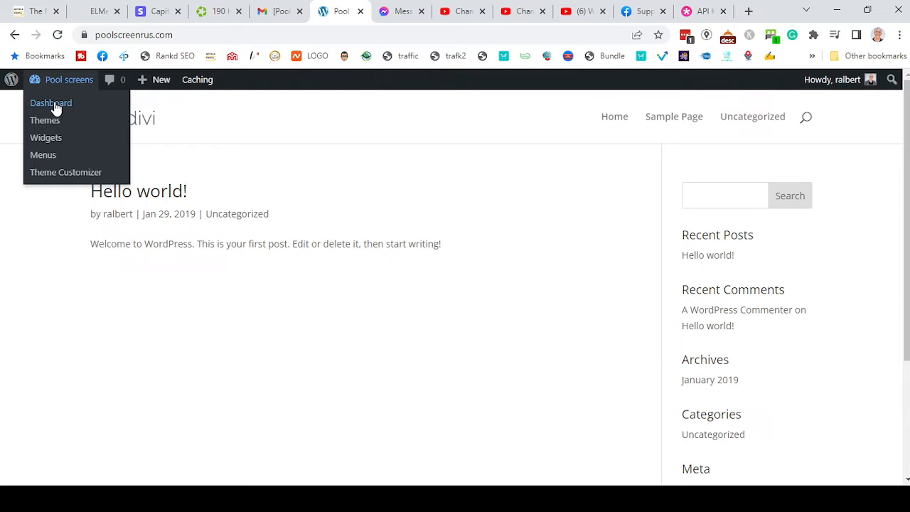
click(55, 109)
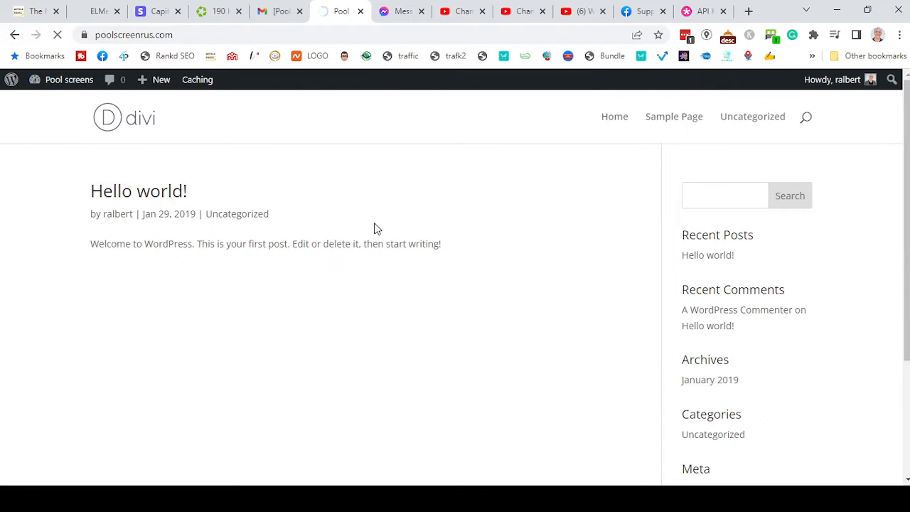
scroll(36, 250, down, 2)
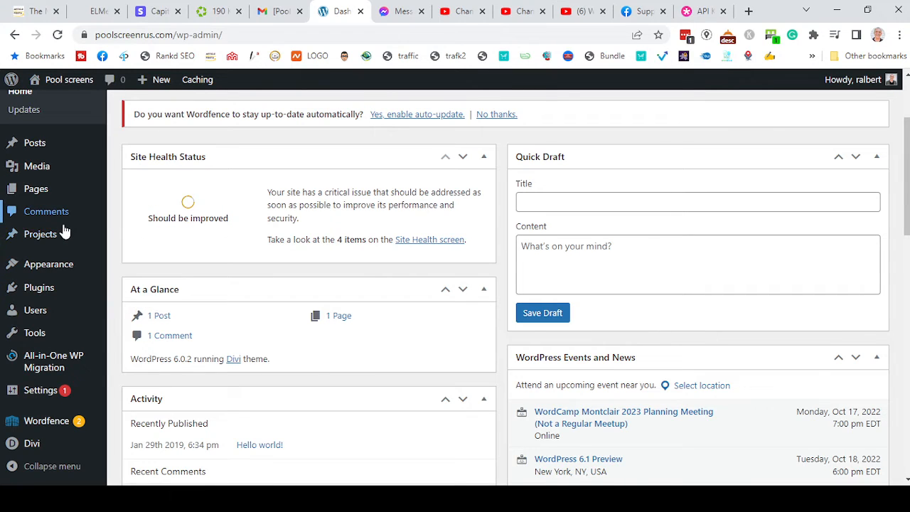
Step: Check the site's permalink settings to see which URL structure is selected
scroll(64, 232, down, 2)
mouse_move(50, 398)
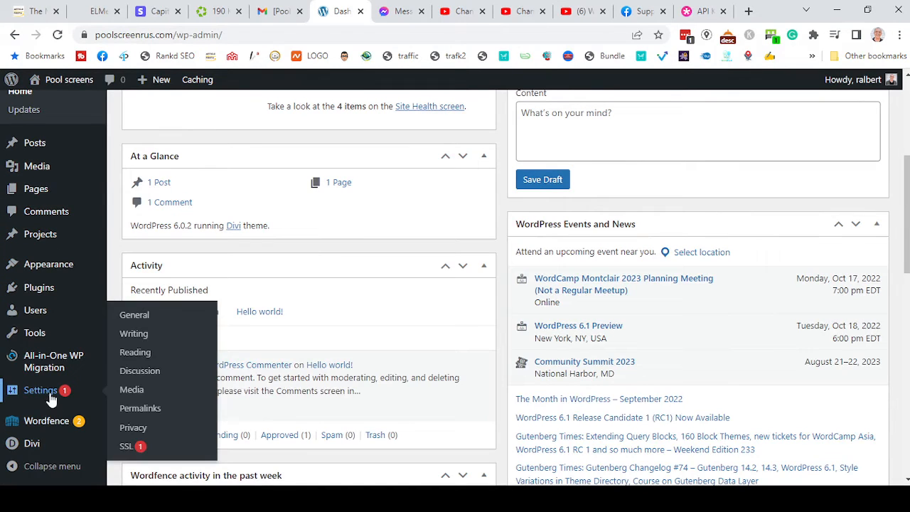
click(140, 411)
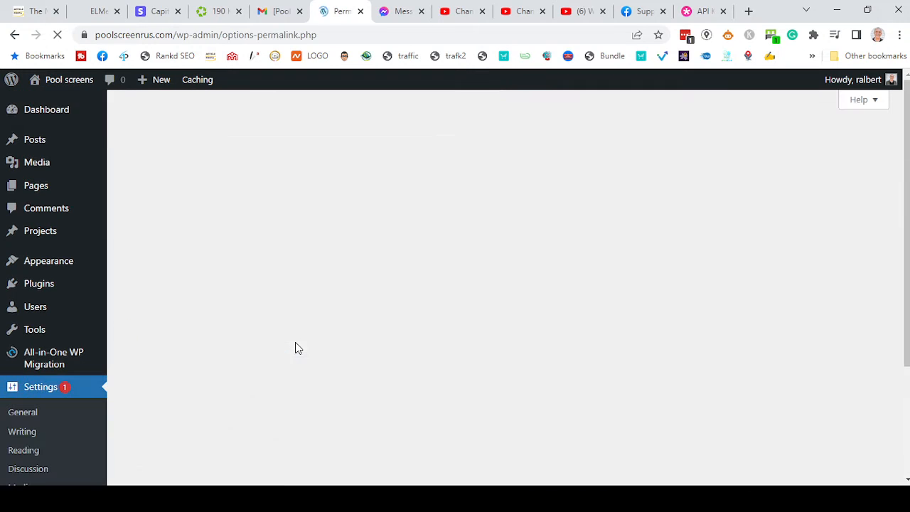
scroll(295, 343, down, 2)
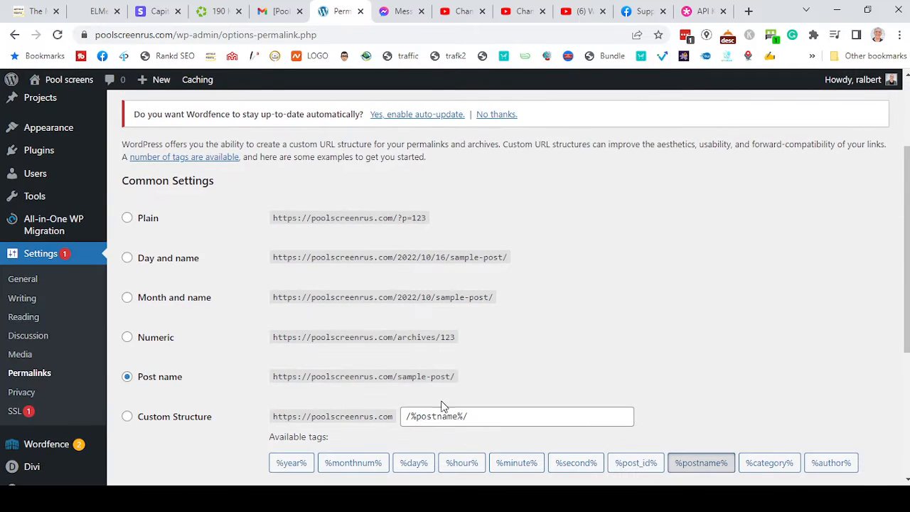
scroll(313, 390, up, 2)
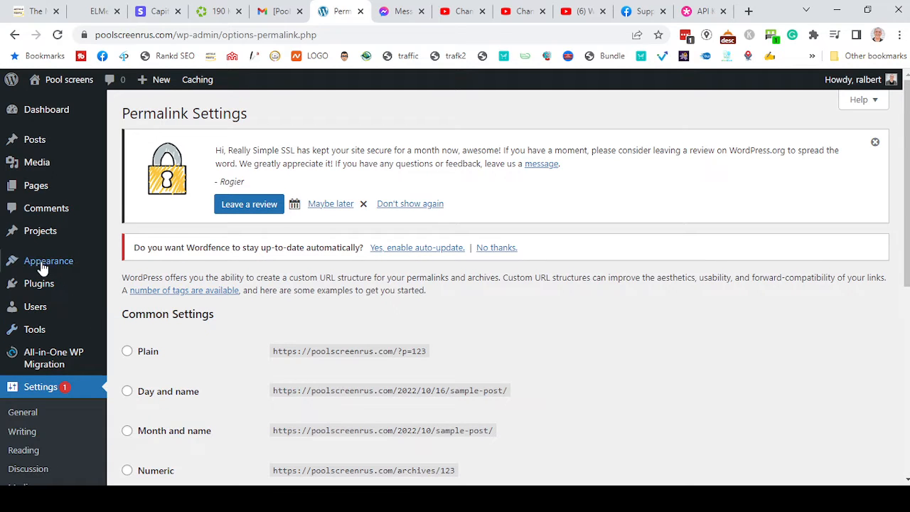
Step: Move the Sample Page and WPForms Preview pages to the trash
click(34, 187)
scroll(542, 266, down, 2)
mouse_move(309, 349)
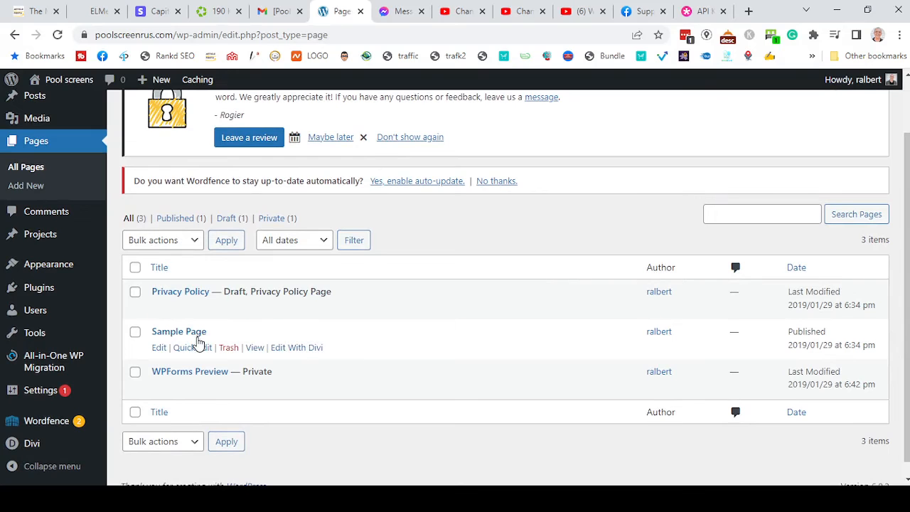
click(227, 348)
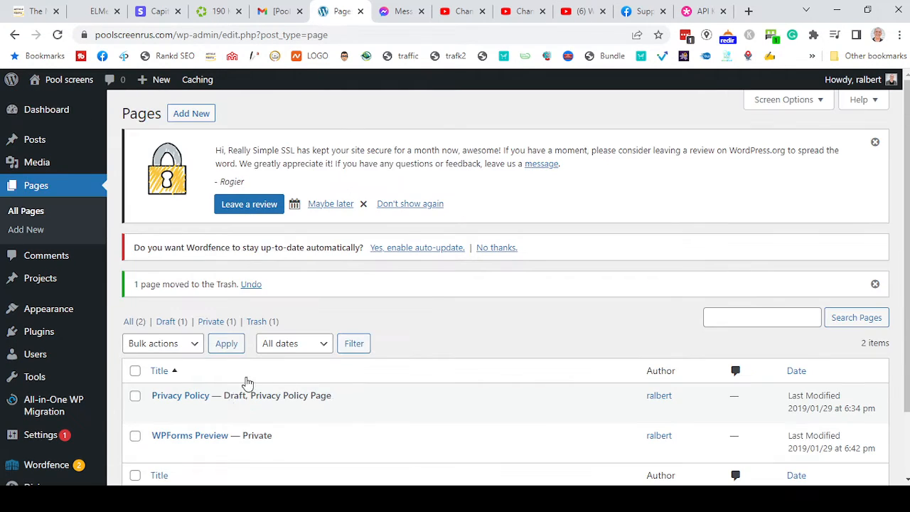
mouse_move(195, 448)
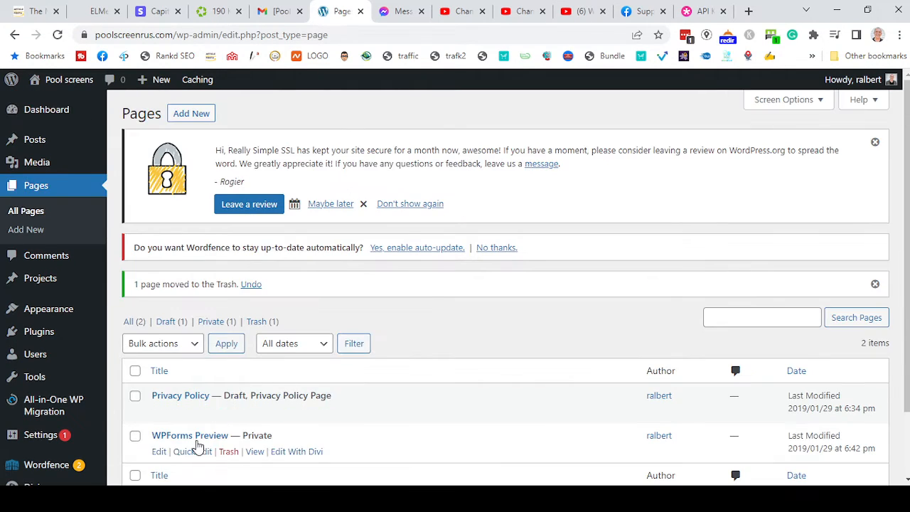
click(228, 452)
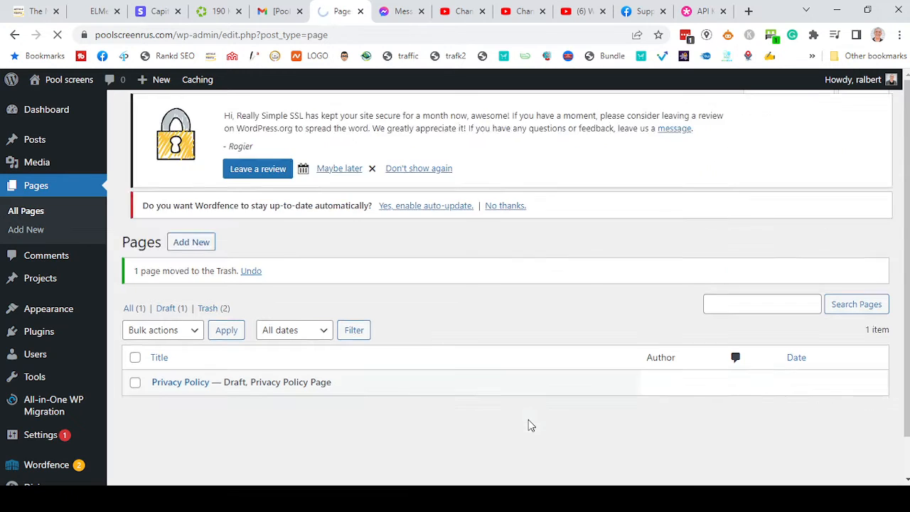
Step: Open the draft Privacy Policy page in the block editor, publish it and return to the list of pages
mouse_move(282, 408)
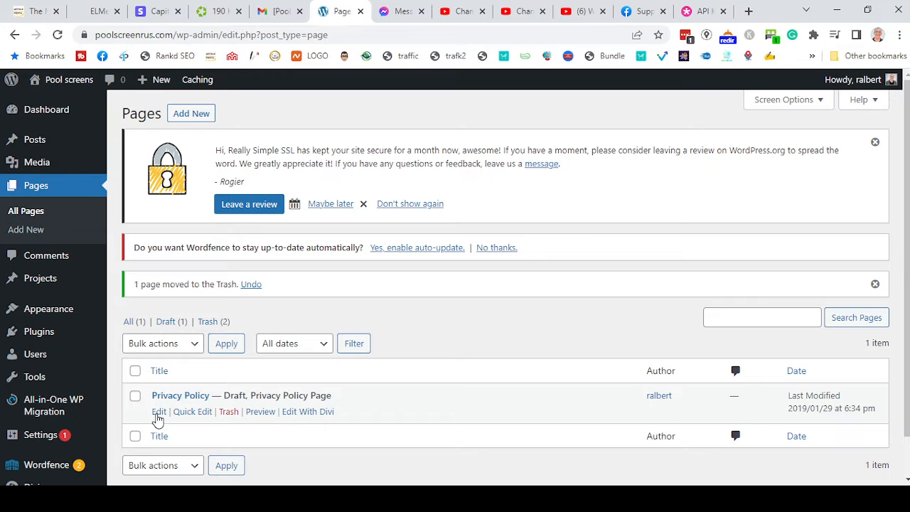
click(157, 416)
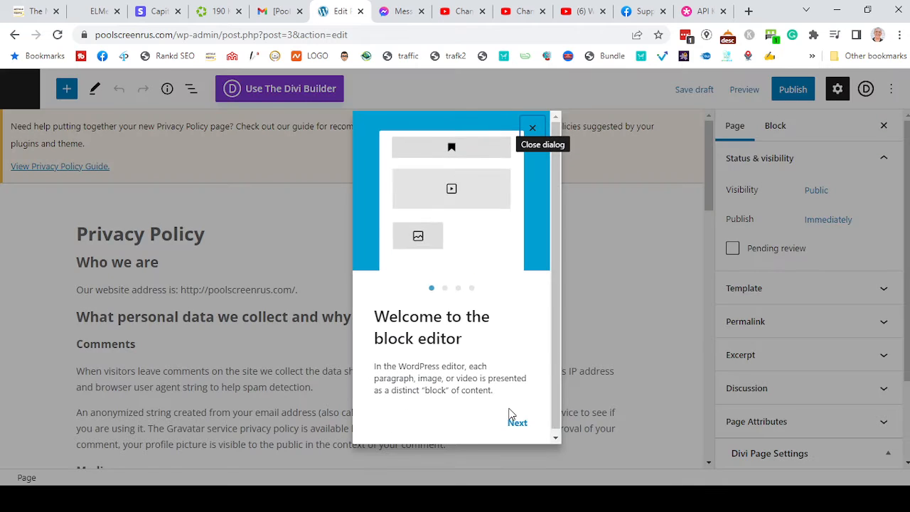
click(535, 130)
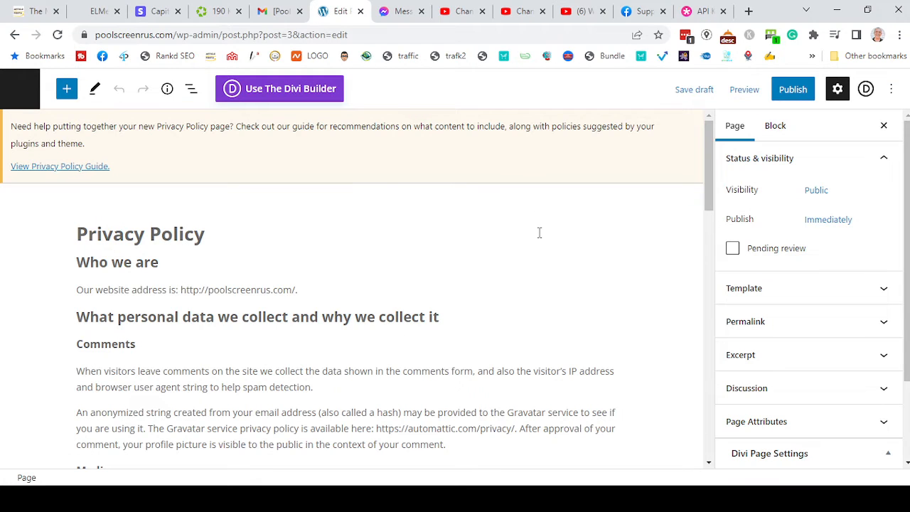
scroll(545, 256, down, 2)
scroll(544, 252, up, 2)
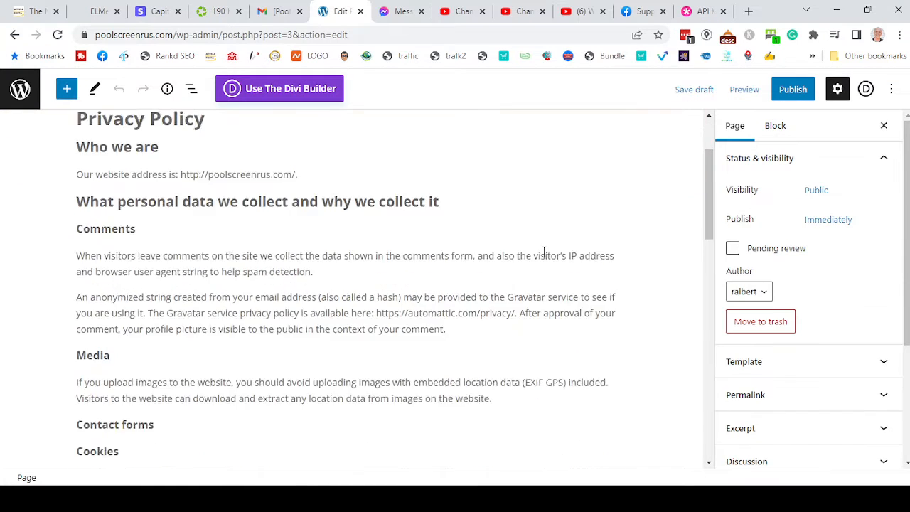
click(791, 91)
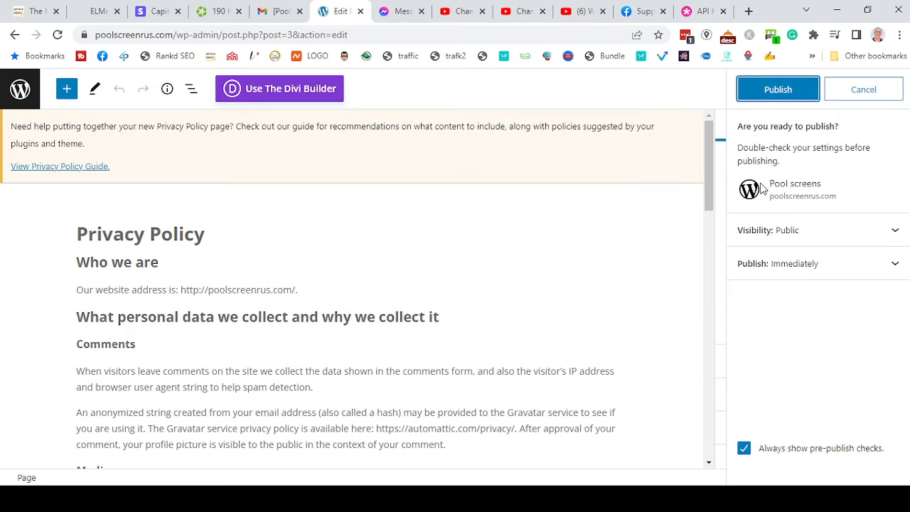
click(796, 93)
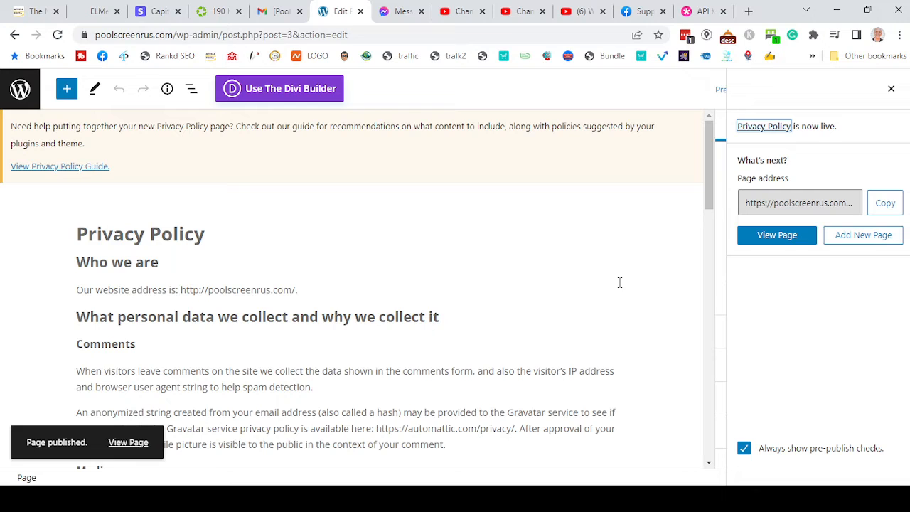
click(890, 91)
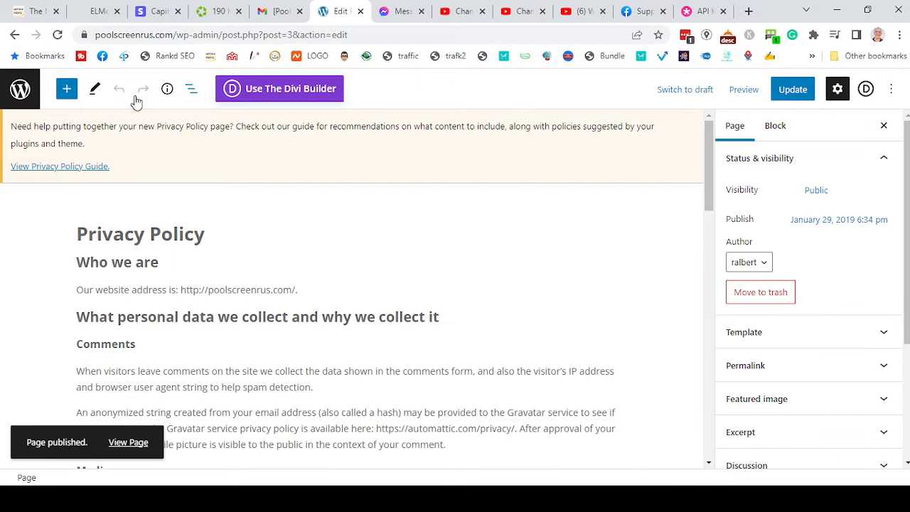
click(9, 91)
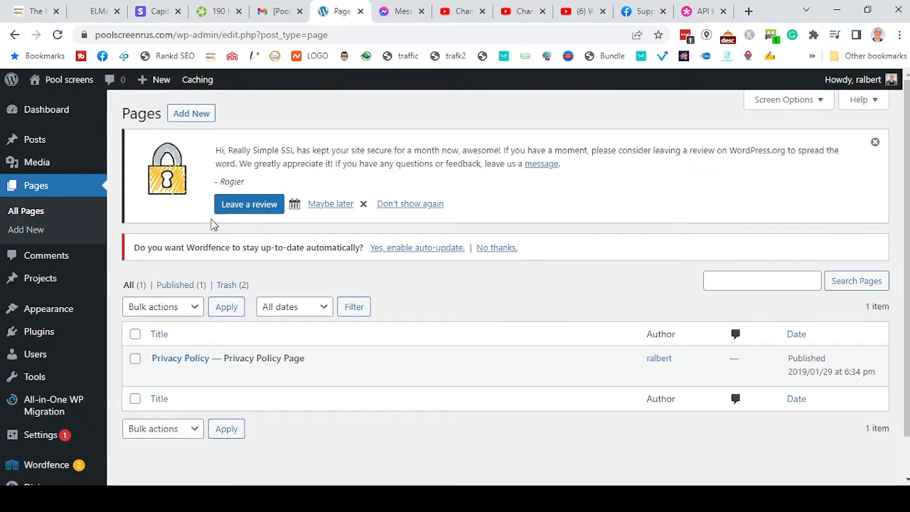
Step: Add a new page titled "Home" and expand its permalink settings
scroll(341, 269, down, 1)
scroll(325, 267, up, 1)
click(185, 114)
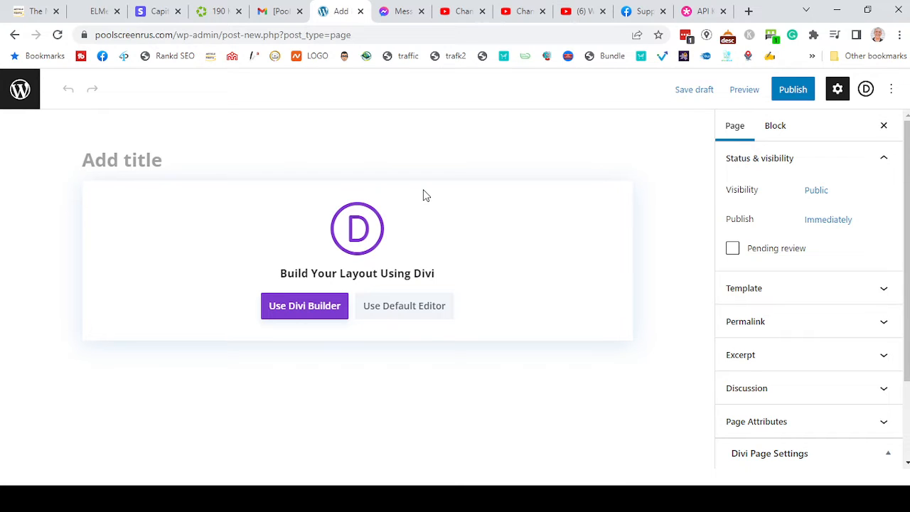
text(Home)
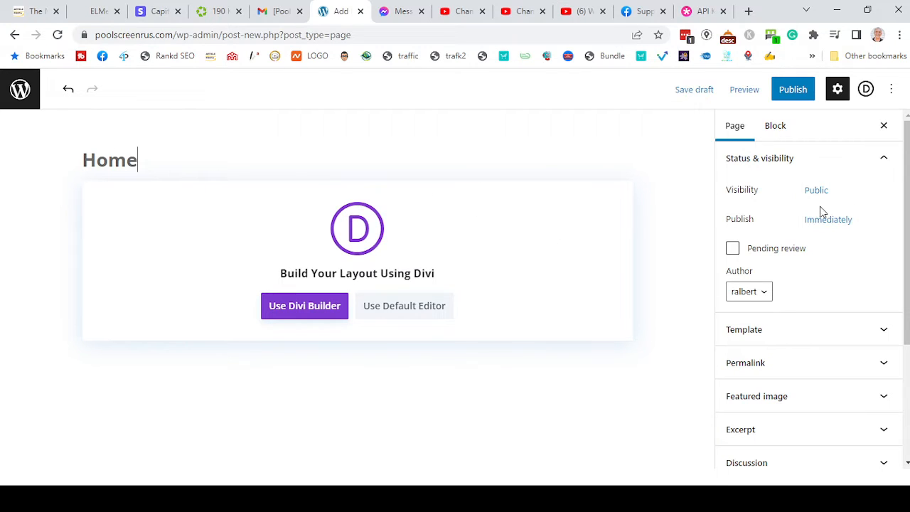
scroll(820, 213, down, 1)
click(829, 304)
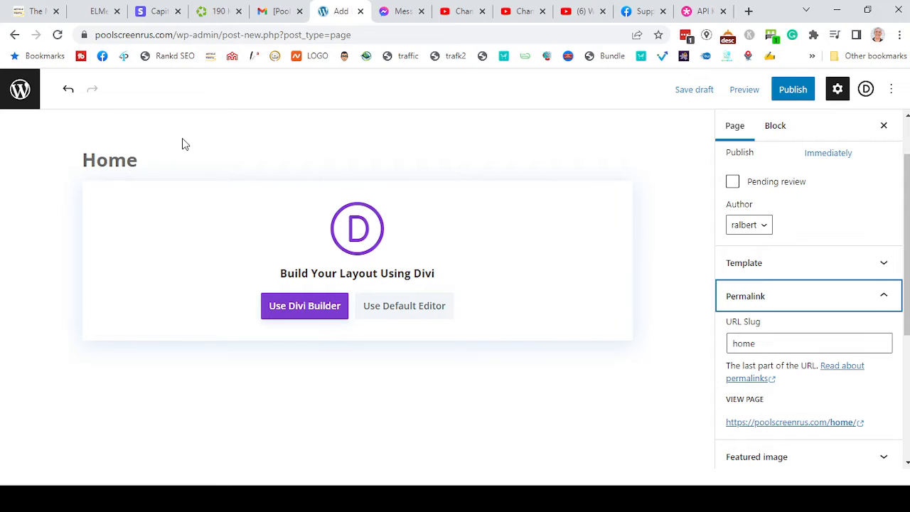
Step: Replace the new page's title with "Pool Screen Repair" and save the page as a draft
drag(164, 157, 221, 162)
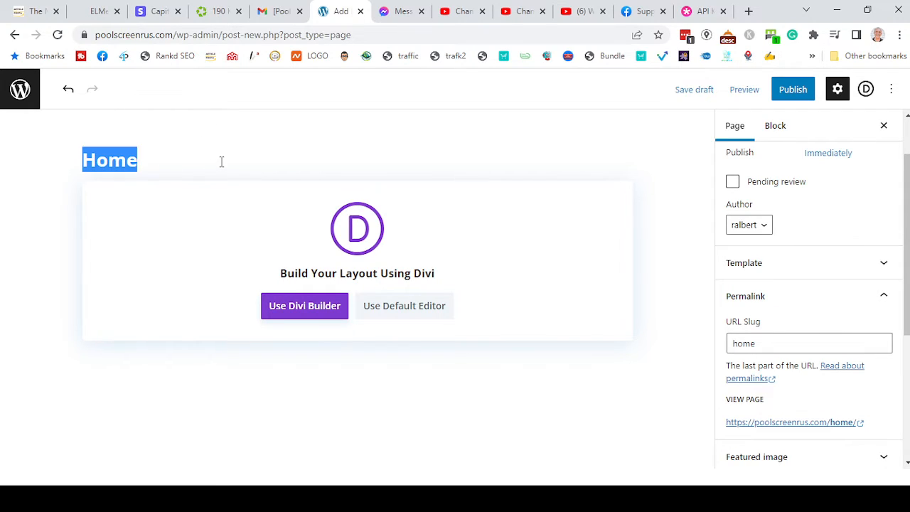
text(Pool )
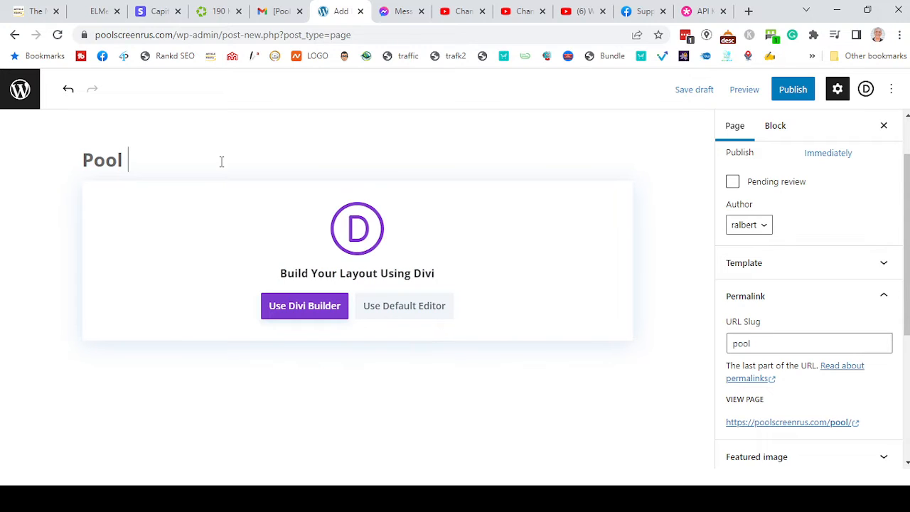
text(Screen)
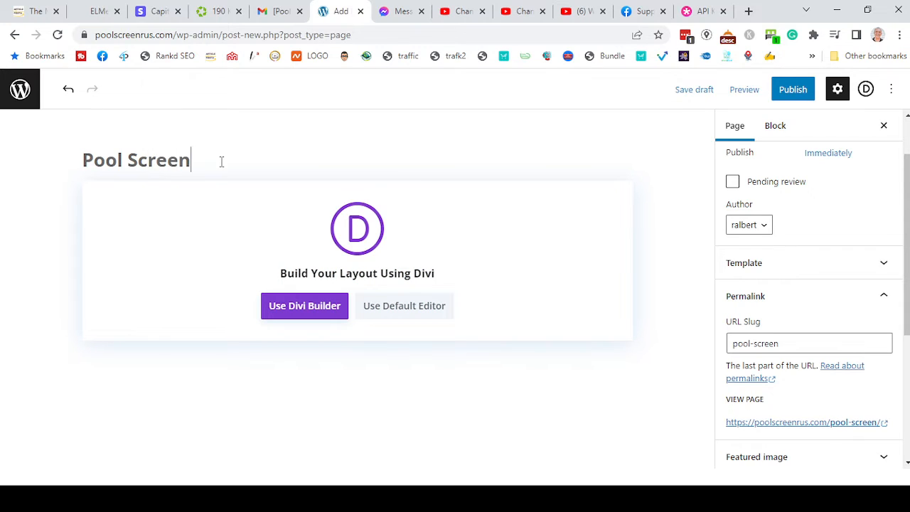
text( Repair)
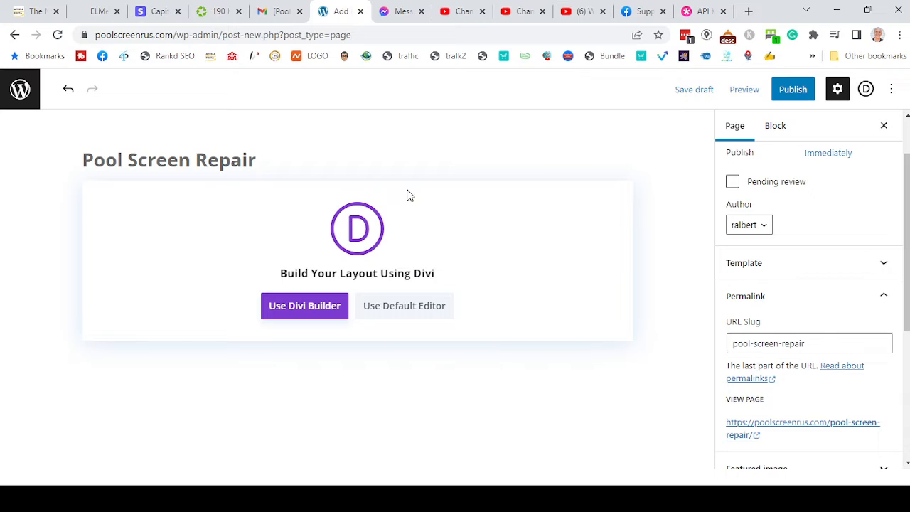
click(304, 305)
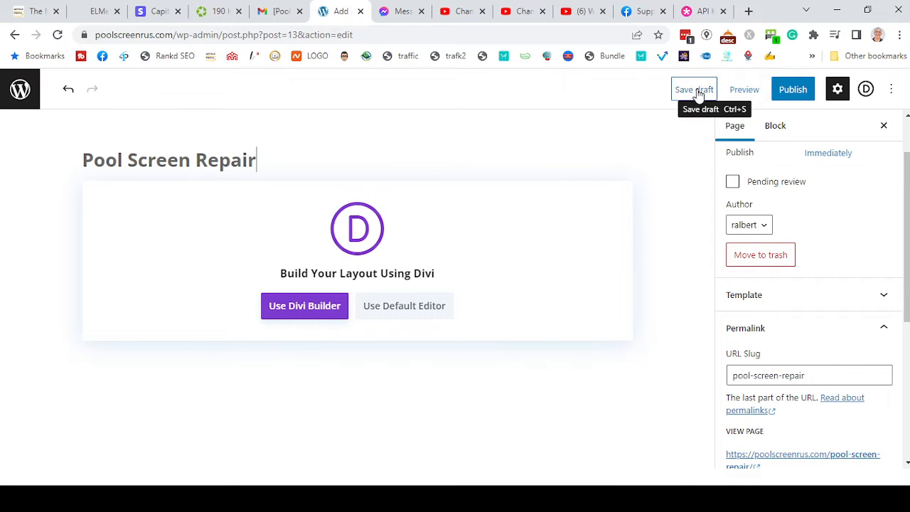
click(698, 91)
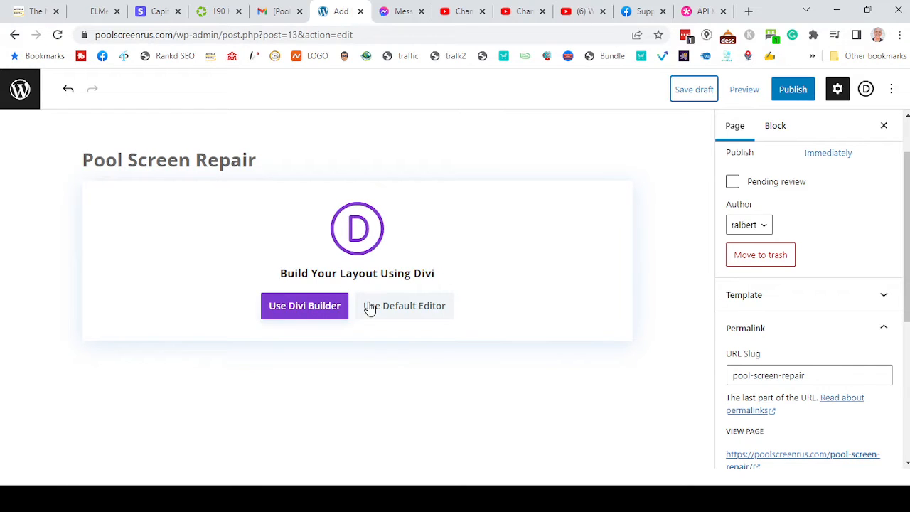
Step: Open the page in the Divi Builder, dismiss the welcome message and choose to start from a premade layout
click(304, 307)
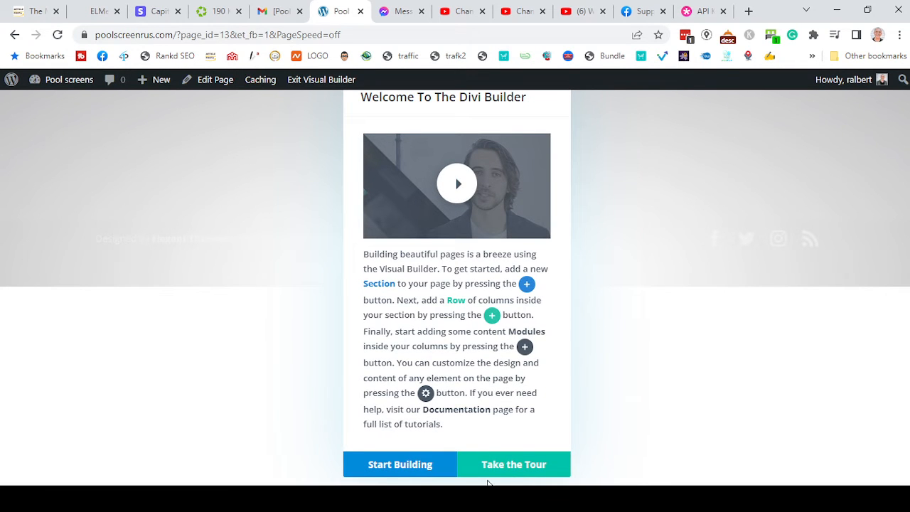
click(400, 464)
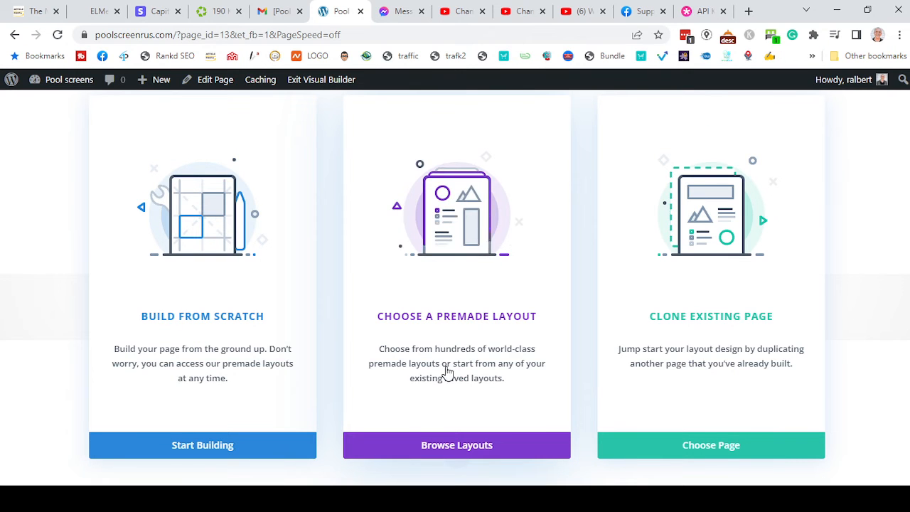
click(459, 238)
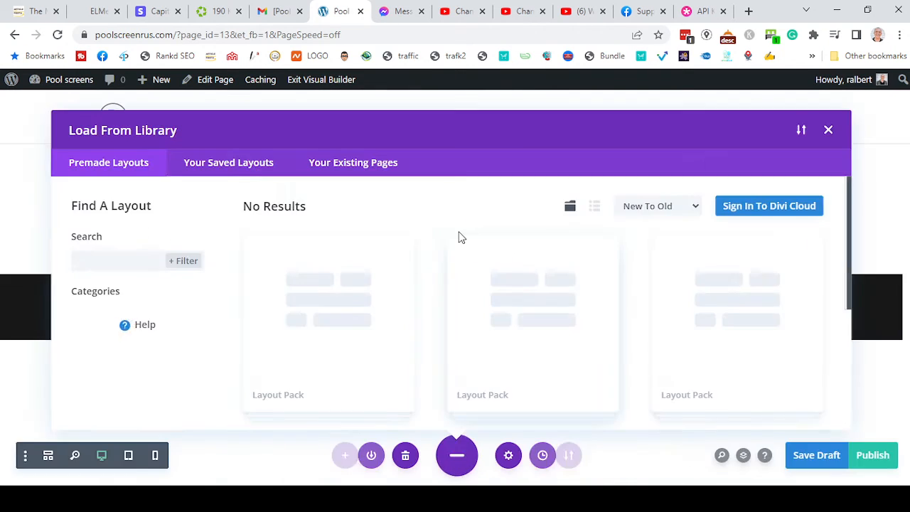
Step: Browse the premade layouts and search them for "construction"
scroll(458, 238, down, 2)
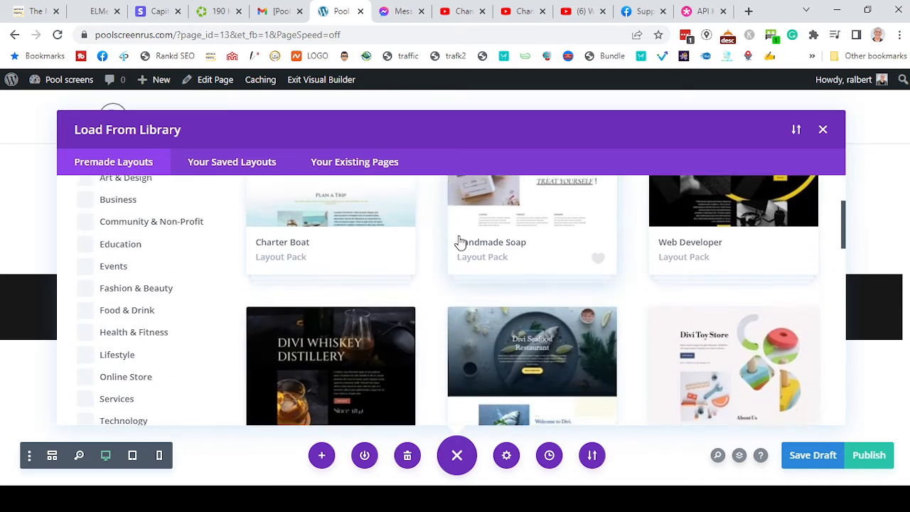
scroll(459, 242, up, 1)
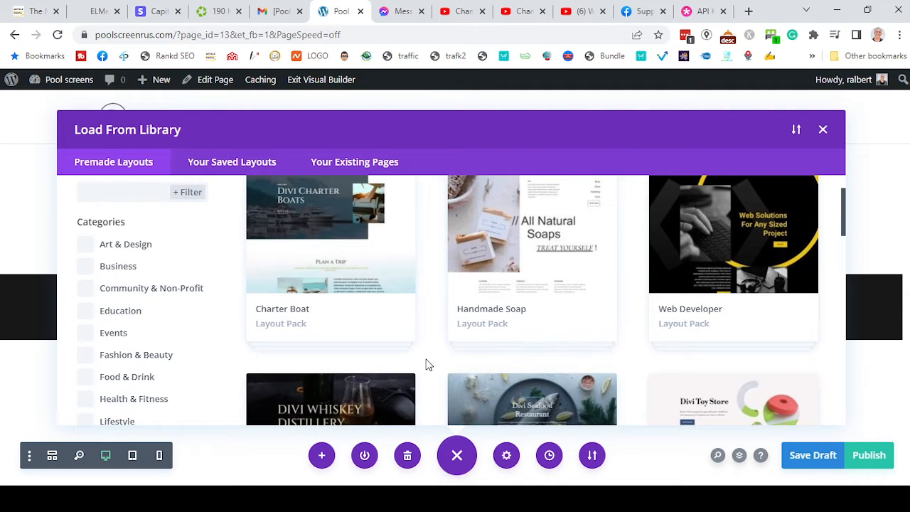
scroll(426, 375, up, 1)
scroll(426, 374, down, 3)
scroll(426, 374, down, 1)
scroll(426, 375, down, 1)
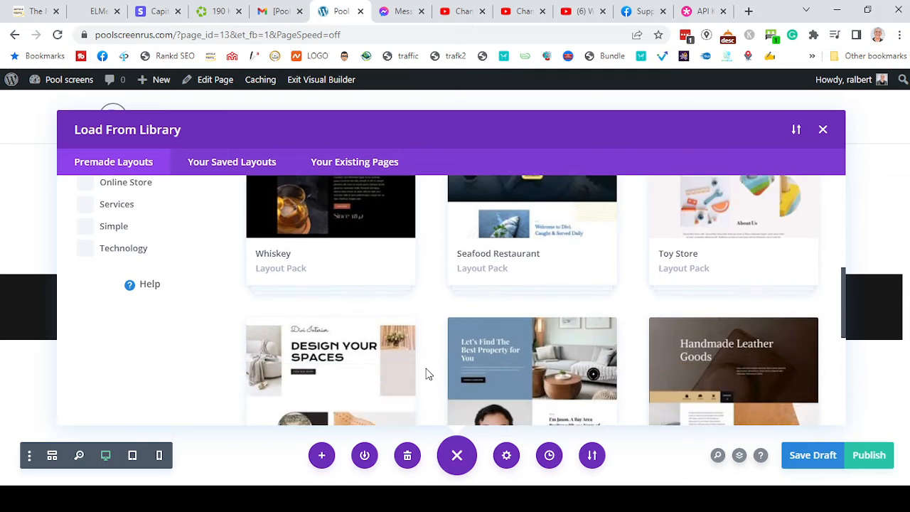
scroll(428, 373, up, 4)
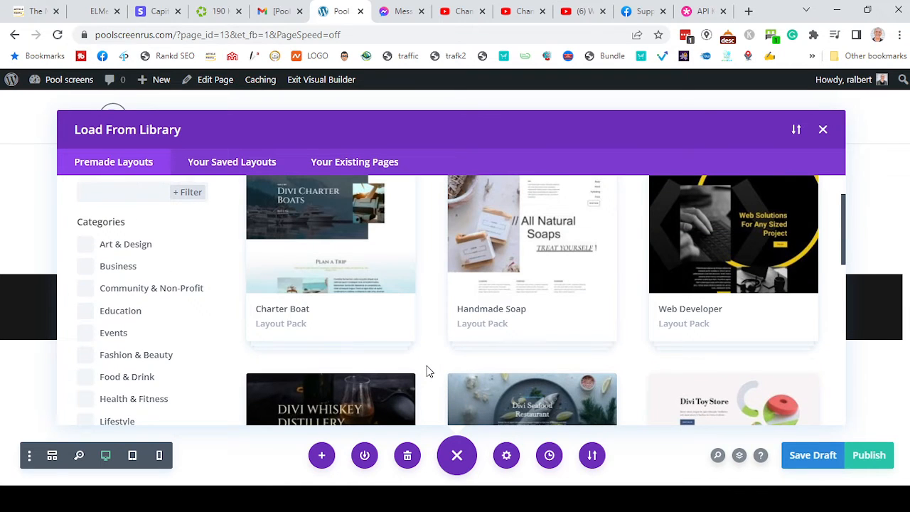
click(128, 191)
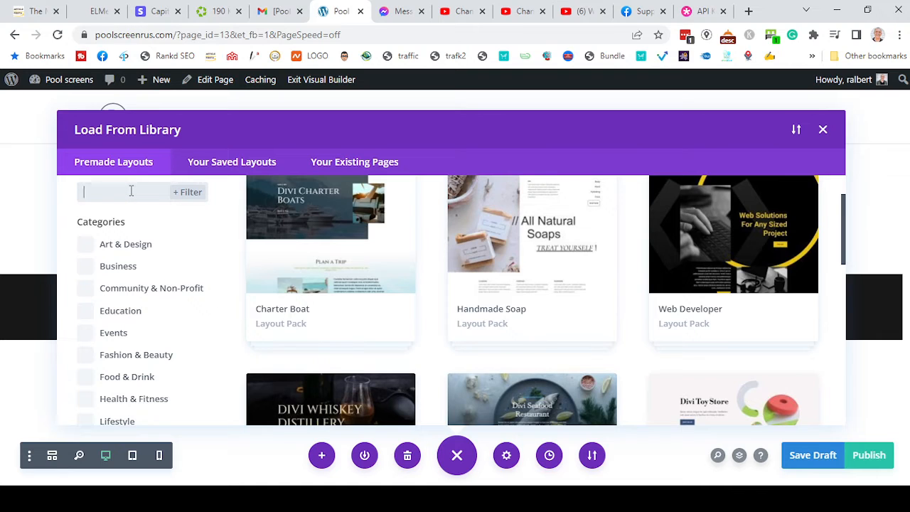
text(construction)
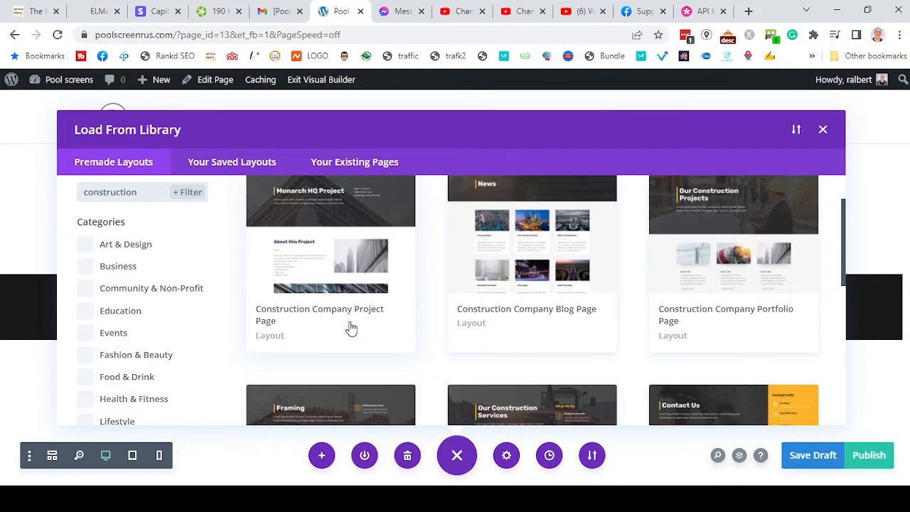
scroll(352, 327, up, 1)
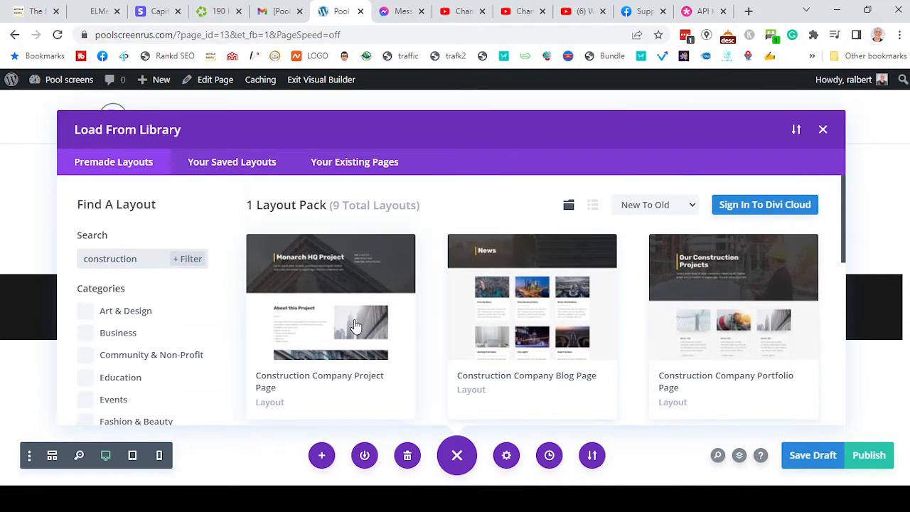
Step: Filter the premade layouts by the Services category and clear the "construction" search term
scroll(354, 326, down, 3)
scroll(462, 318, down, 4)
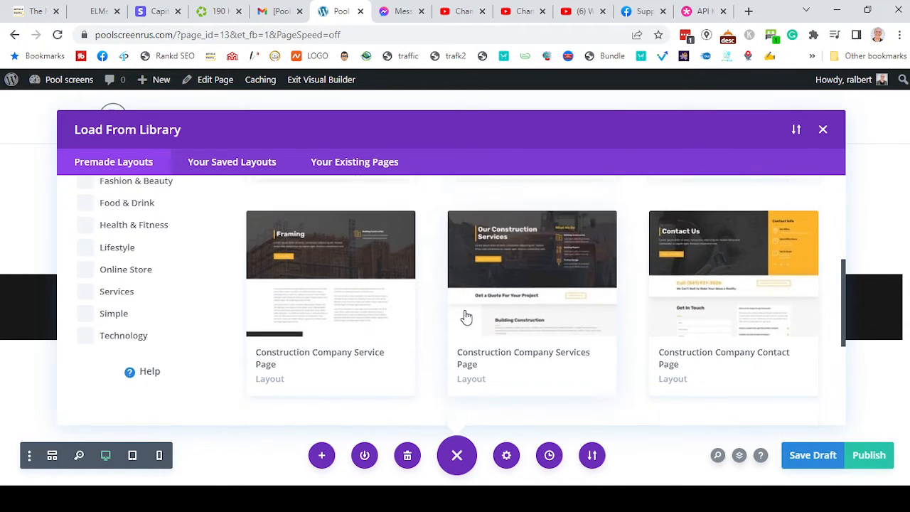
scroll(462, 318, down, 5)
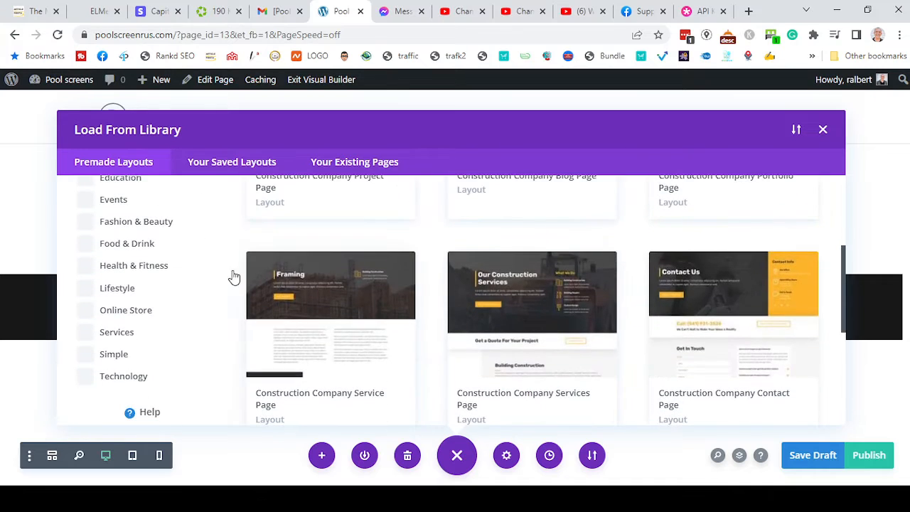
scroll(183, 278, up, 1)
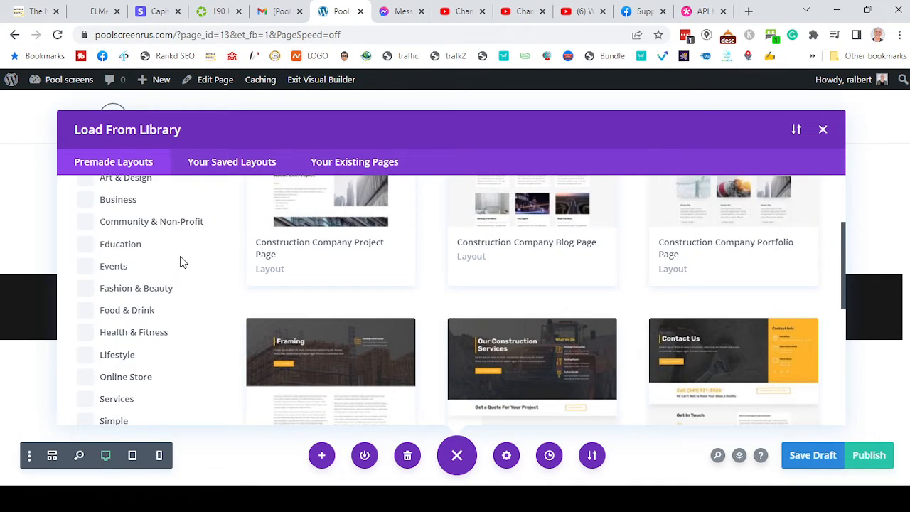
scroll(181, 264, down, 1)
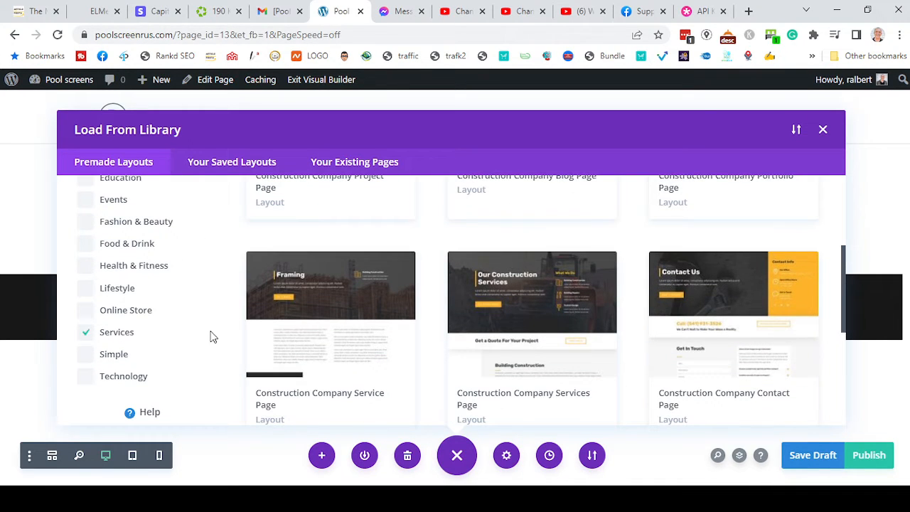
scroll(211, 336, up, 2)
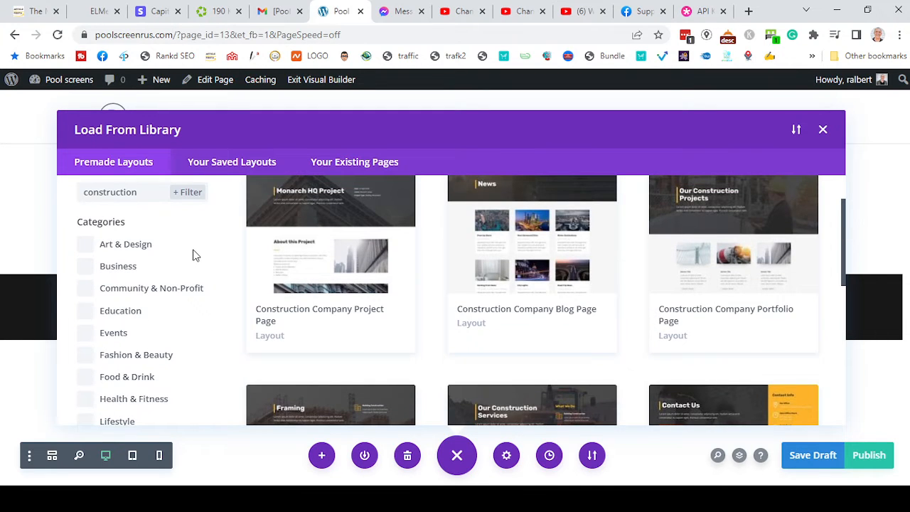
drag(151, 233, 24, 197)
key(BackSpace)
Step: Browse the layout packs in the Services category for a suitable design
scroll(146, 314, down, 2)
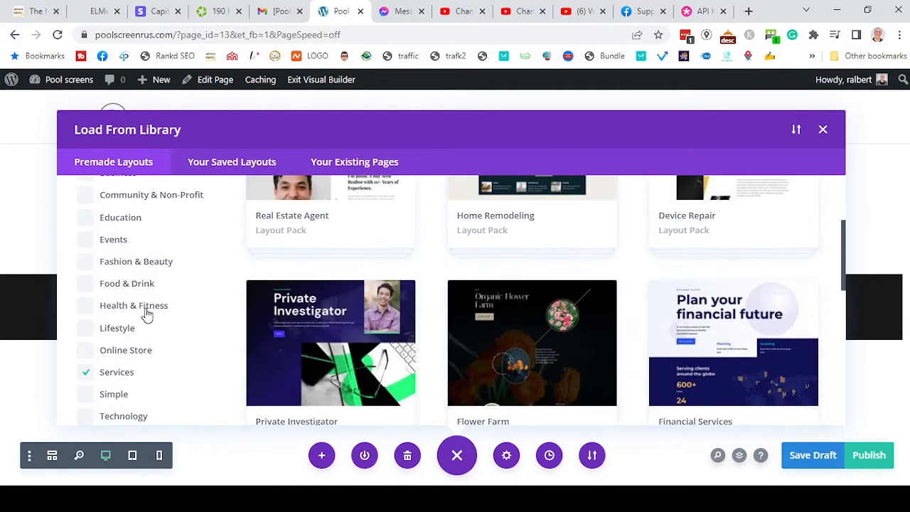
scroll(211, 333, down, 4)
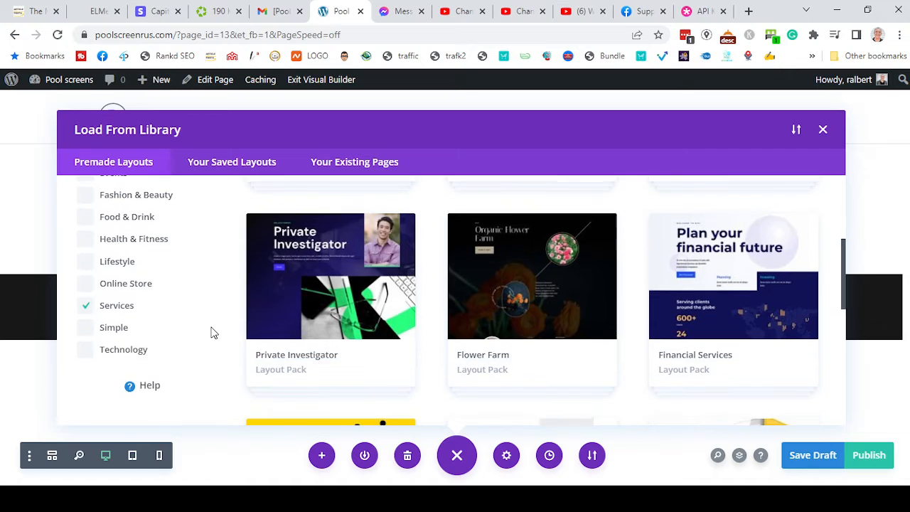
scroll(211, 332, down, 3)
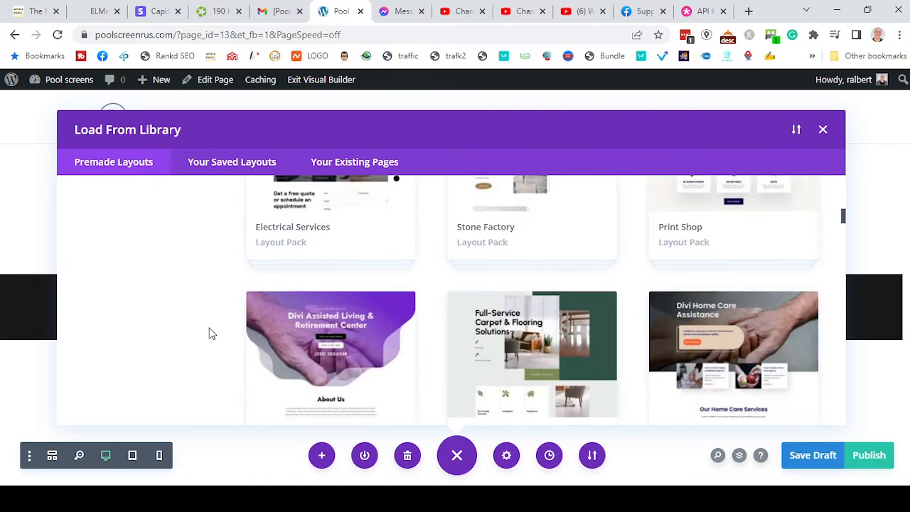
scroll(211, 333, down, 6)
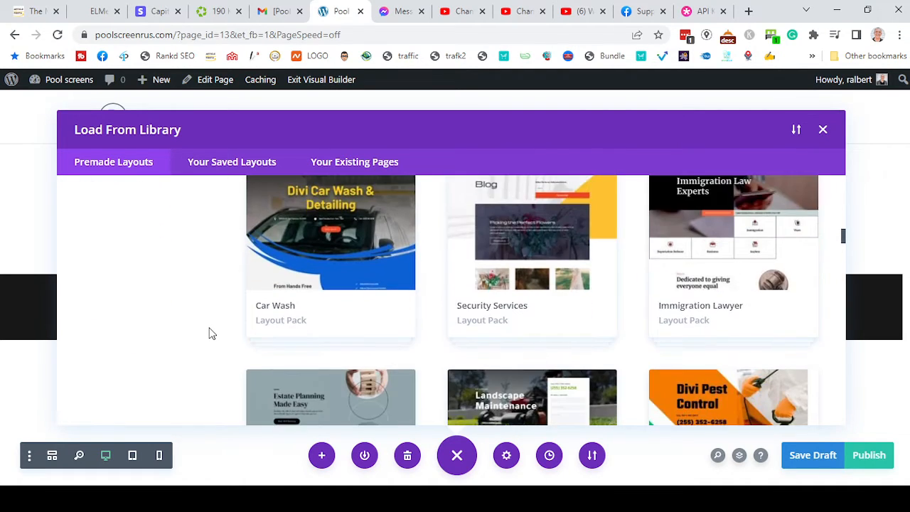
scroll(211, 332, up, 5)
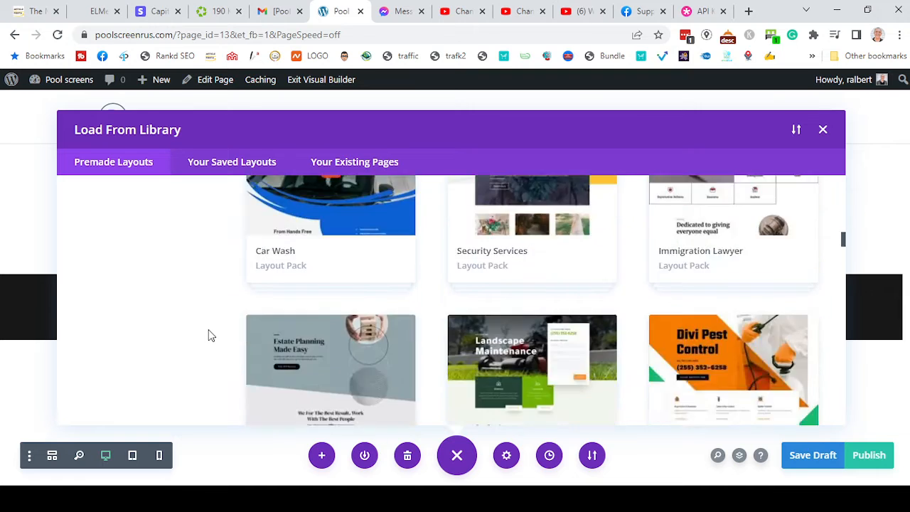
scroll(211, 333, up, 15)
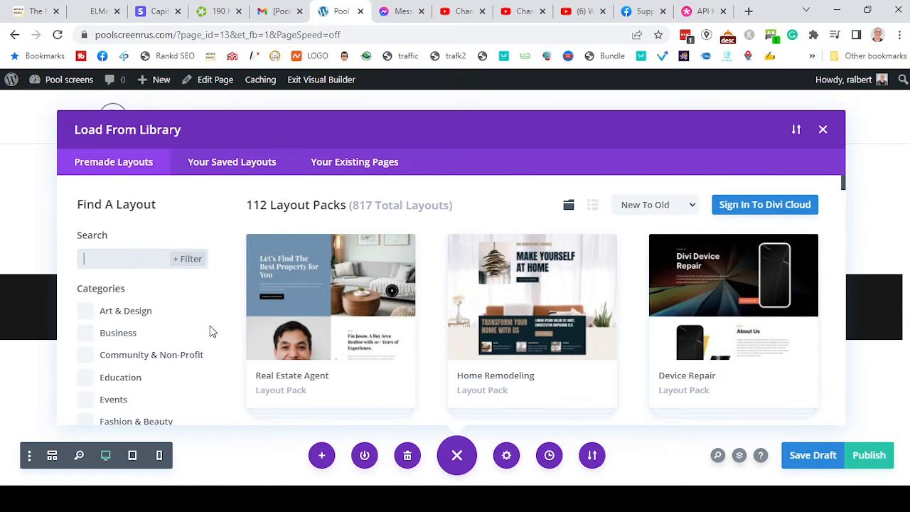
scroll(311, 335, down, 15)
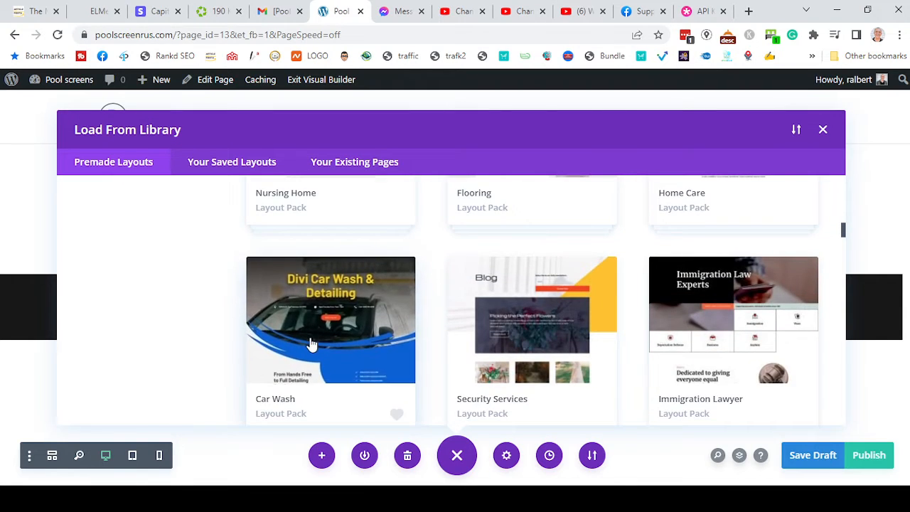
scroll(310, 344, up, 15)
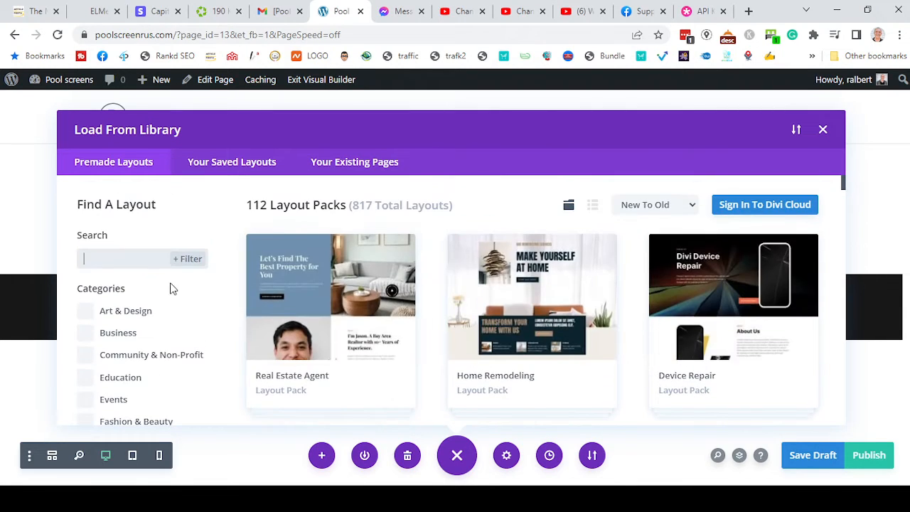
Step: Remove the Services category filter and search all premade layouts for "pool"
scroll(170, 287, down, 3)
click(85, 334)
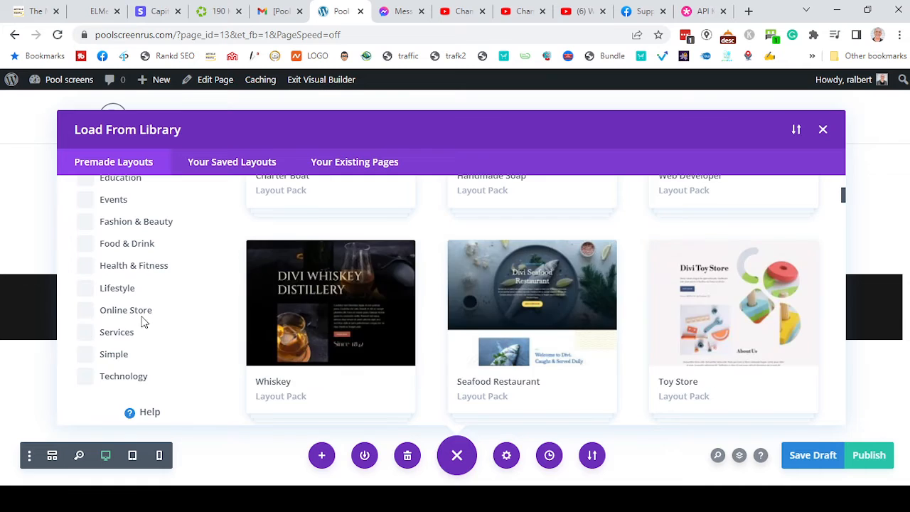
scroll(148, 306, up, 3)
click(137, 260)
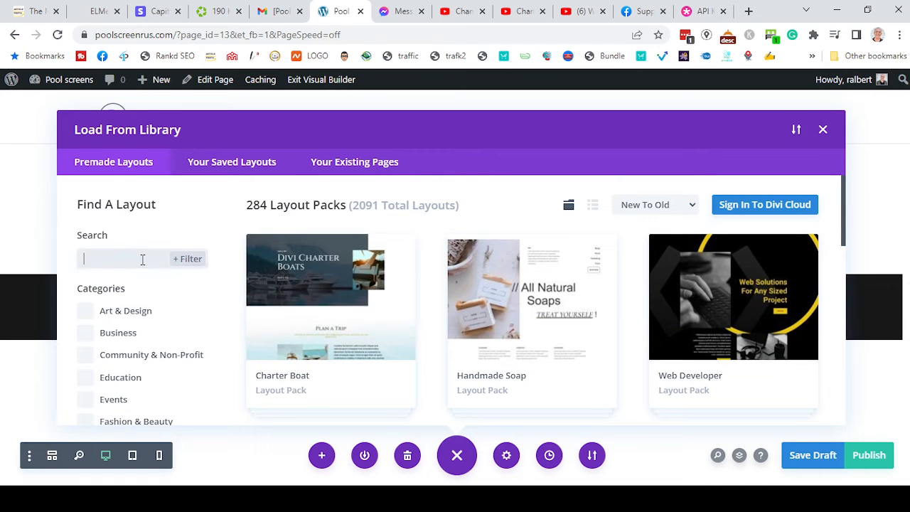
text(pool)
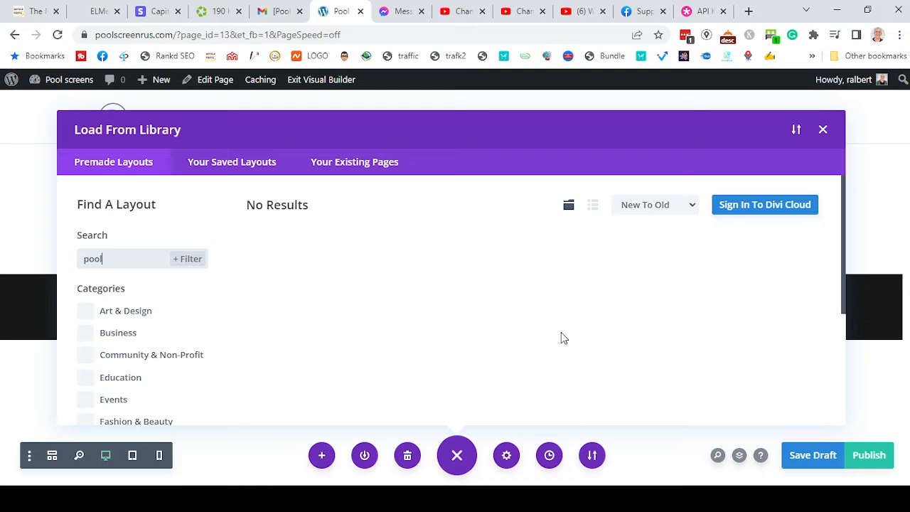
Step: Reapply the Services category filter and clear the "pool" search term
scroll(561, 332, down, 3)
scroll(519, 320, up, 3)
drag(123, 263, 61, 266)
scroll(126, 300, down, 3)
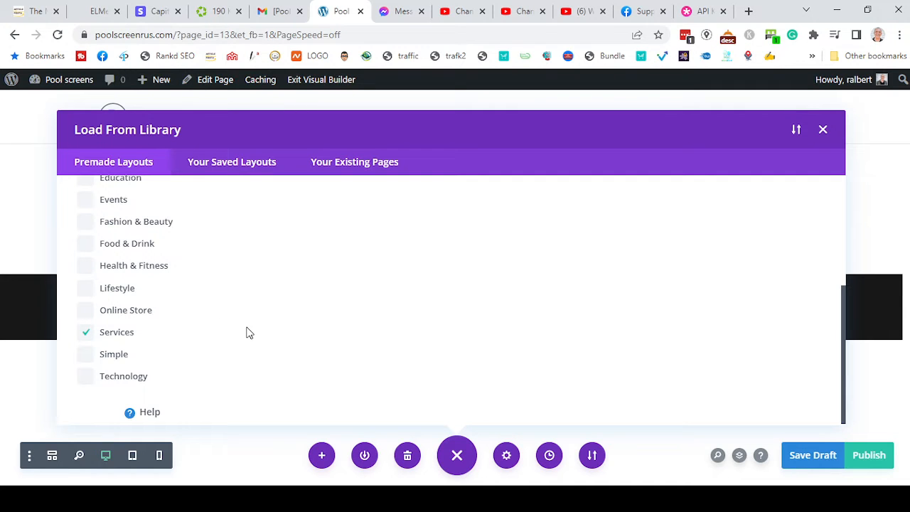
scroll(225, 309, up, 3)
drag(126, 251, 45, 268)
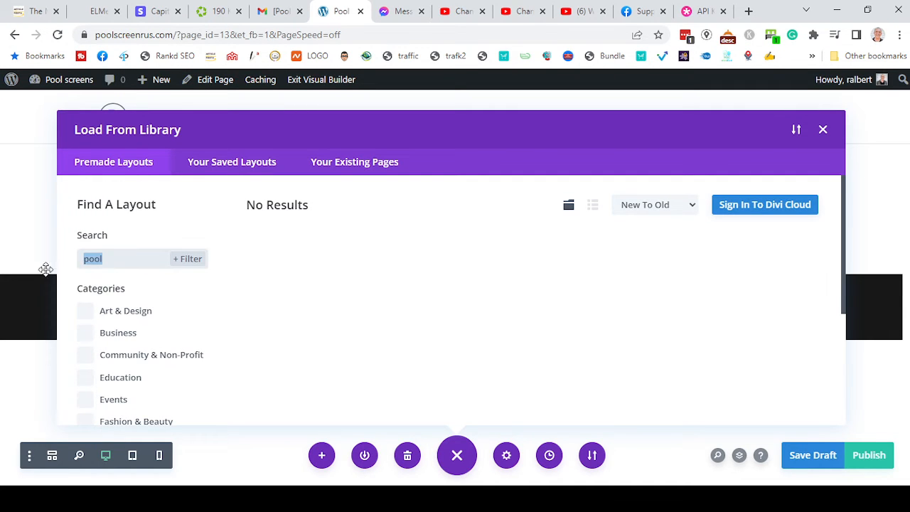
key(BackSpace)
Step: Open the Car Wash layout pack from the Services category and review the layouts it includes
scroll(453, 381, down, 3)
scroll(453, 380, down, 10)
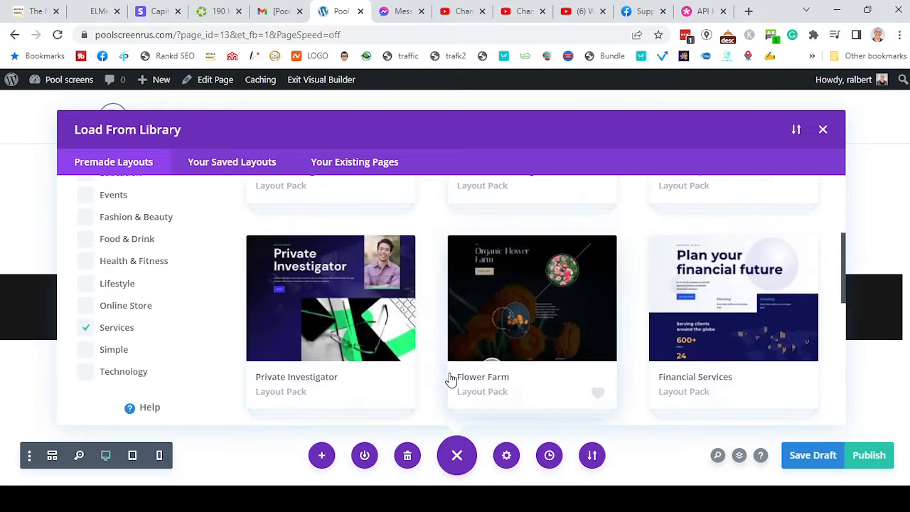
scroll(450, 380, down, 5)
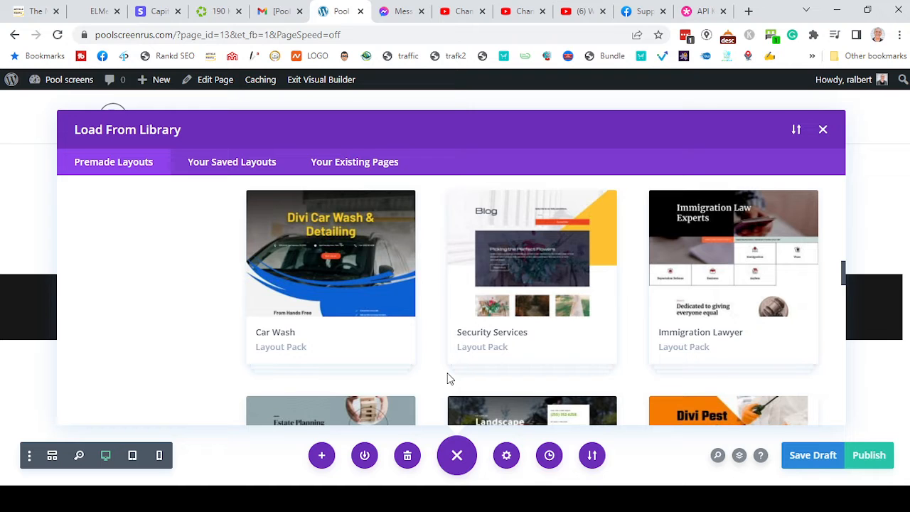
click(342, 263)
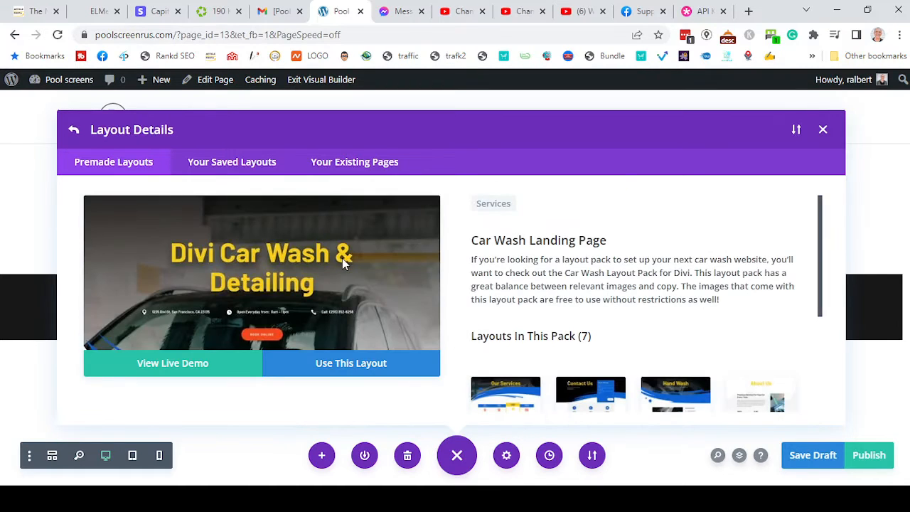
scroll(476, 288, down, 2)
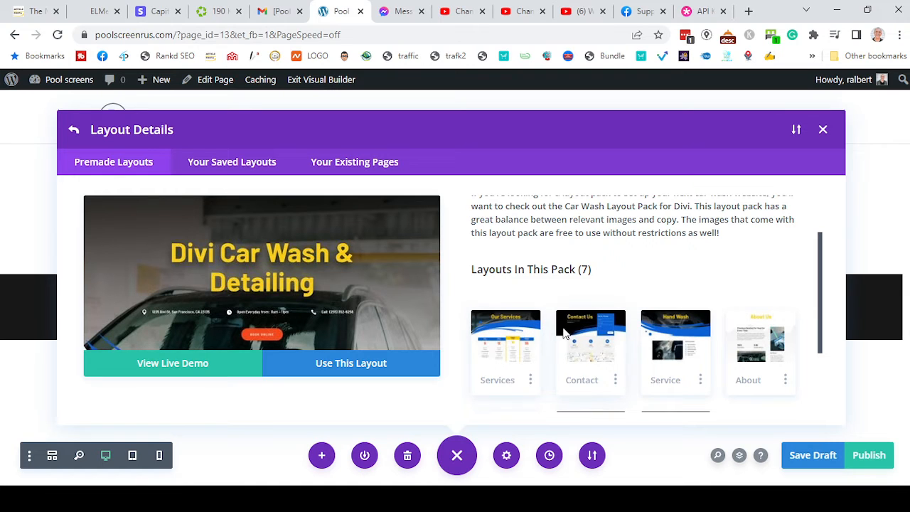
scroll(566, 334, down, 2)
scroll(661, 335, up, 2)
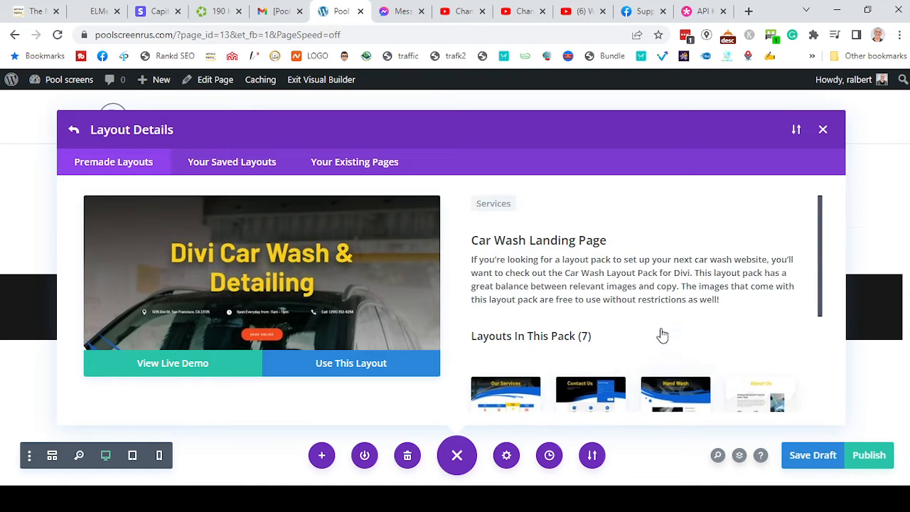
scroll(662, 335, down, 3)
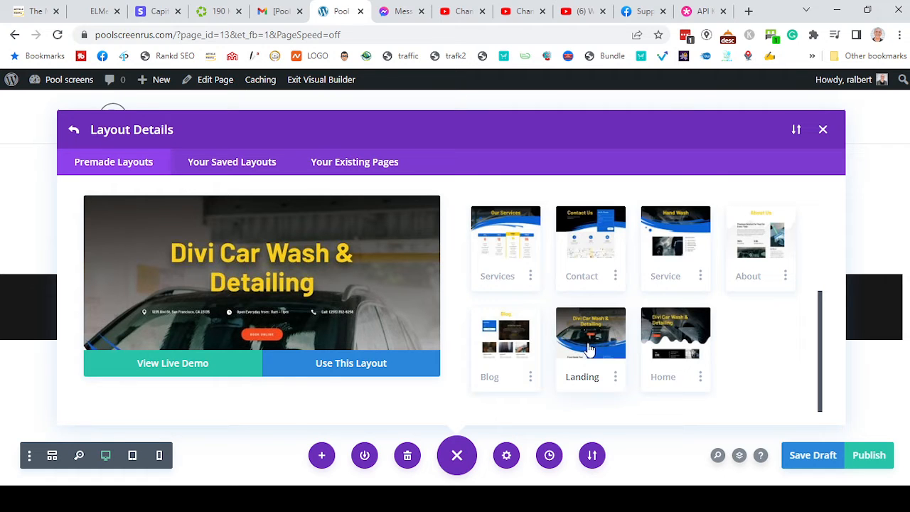
Step: Preview the live demo of the Car Wash landing page, look through its sections and close the demo
click(165, 365)
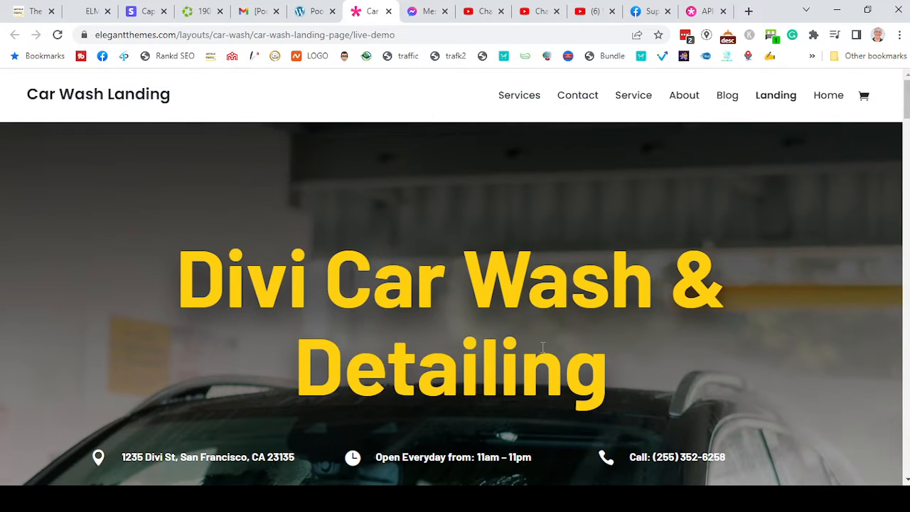
scroll(545, 346, down, 10)
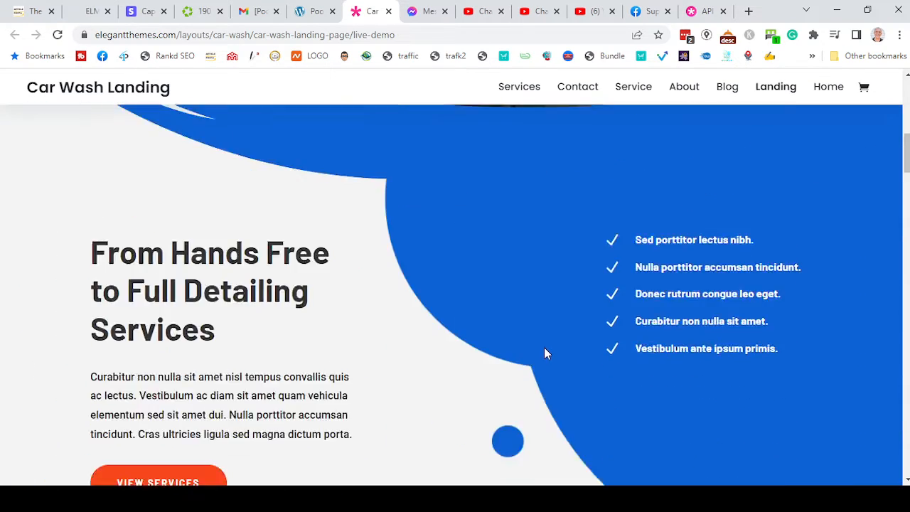
scroll(545, 348, down, 10)
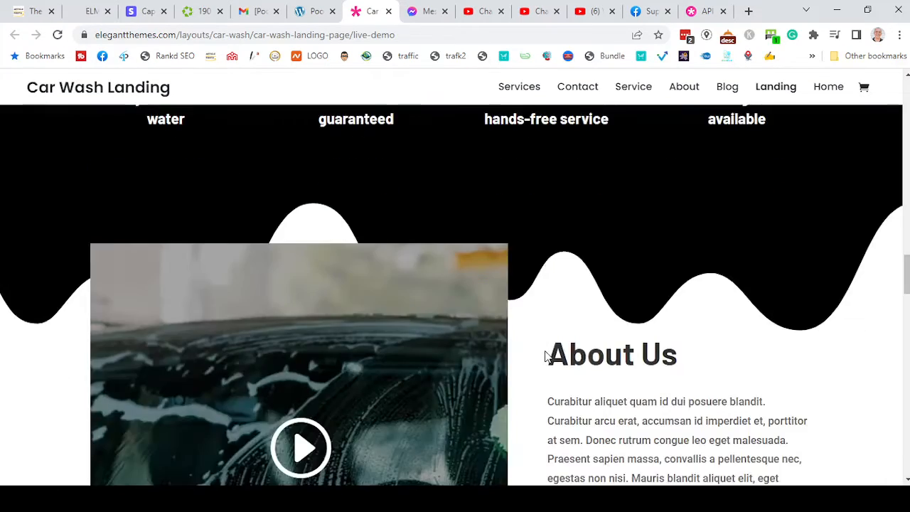
scroll(546, 346, up, 4)
scroll(546, 346, up, 15)
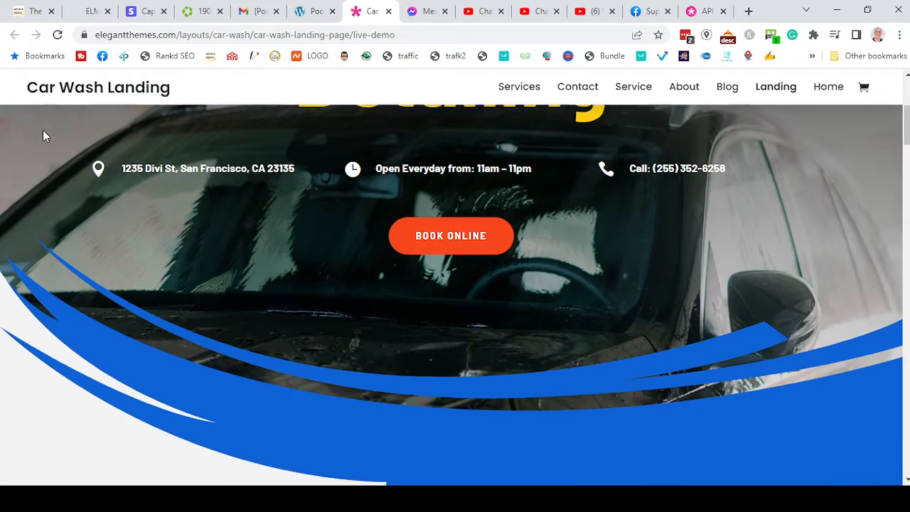
click(388, 12)
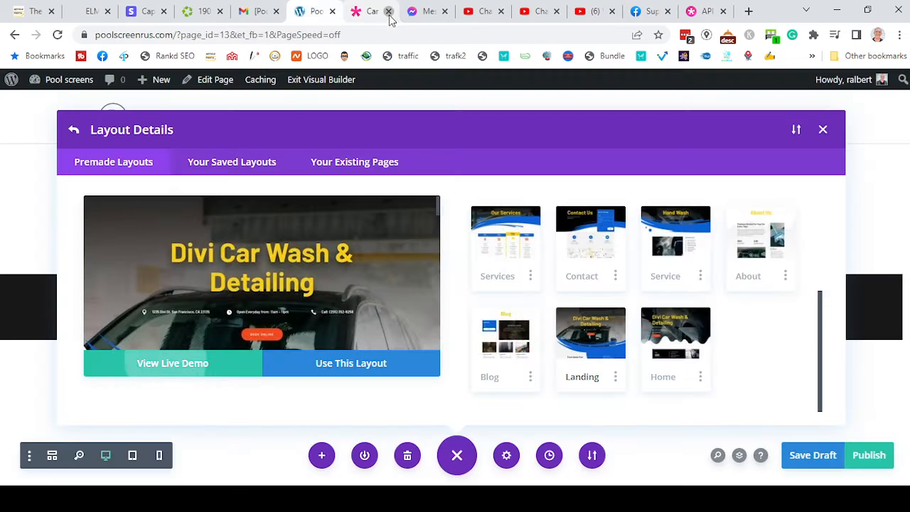
Step: Load the Car Wash landing page layout into the page and look over the imported design
click(365, 369)
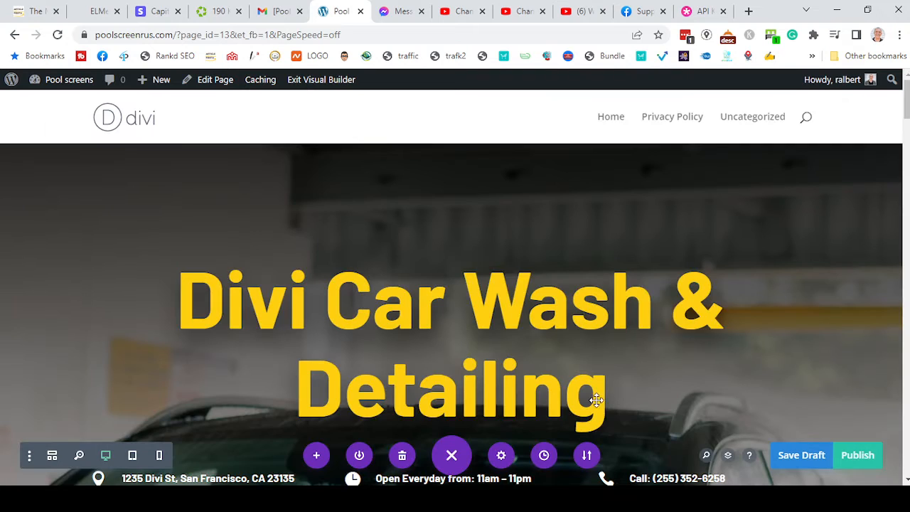
scroll(706, 300, down, 10)
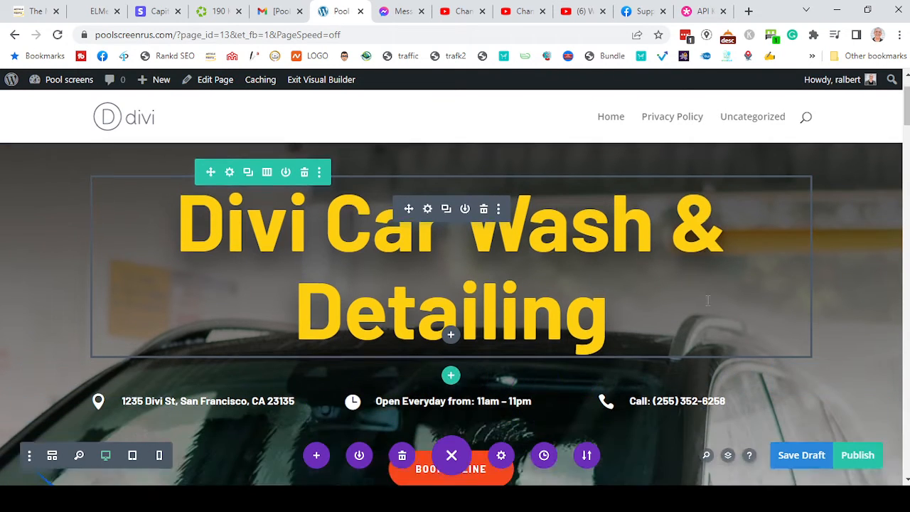
scroll(701, 306, up, 10)
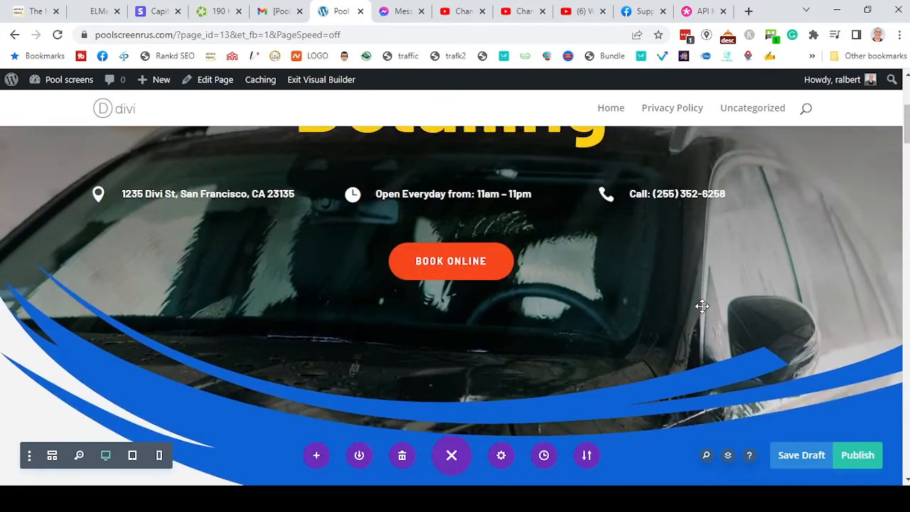
Step: Check the heading level of the "Divi Car Wash & Detailing" headline in its text settings
scroll(453, 236, down, 2)
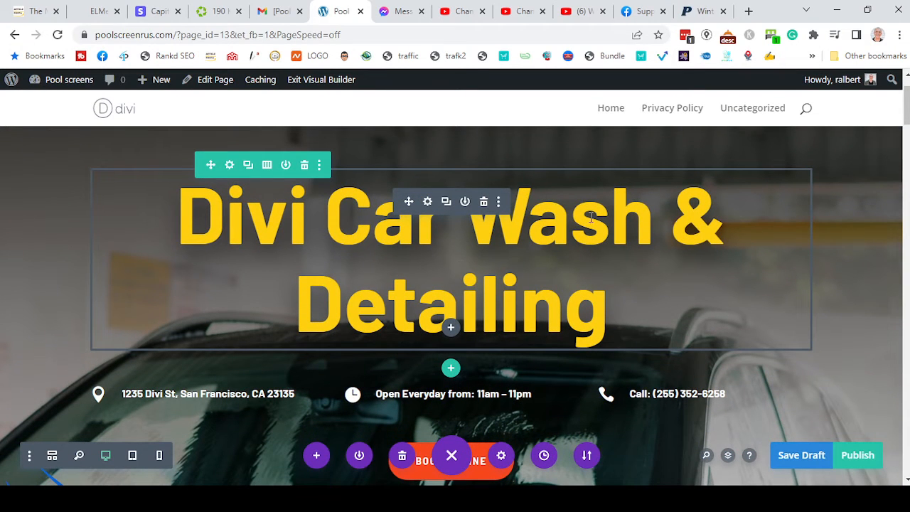
click(428, 202)
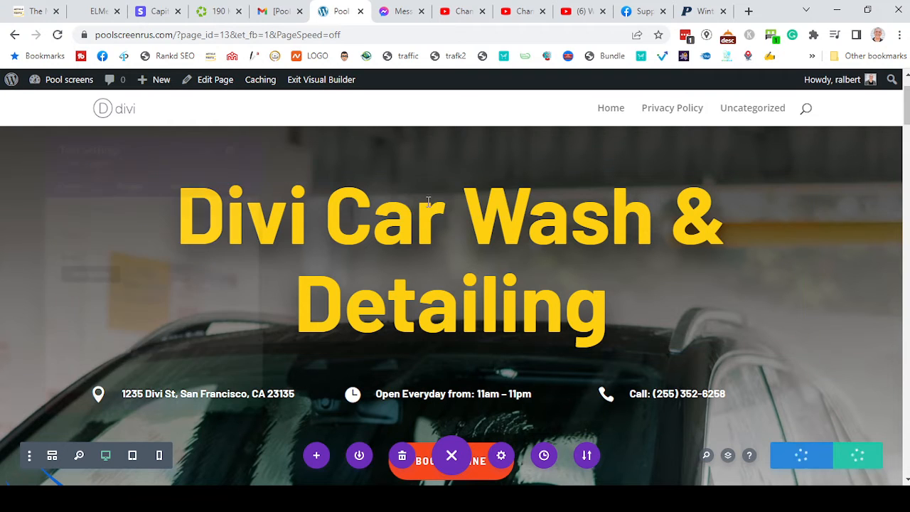
scroll(201, 268, down, 1)
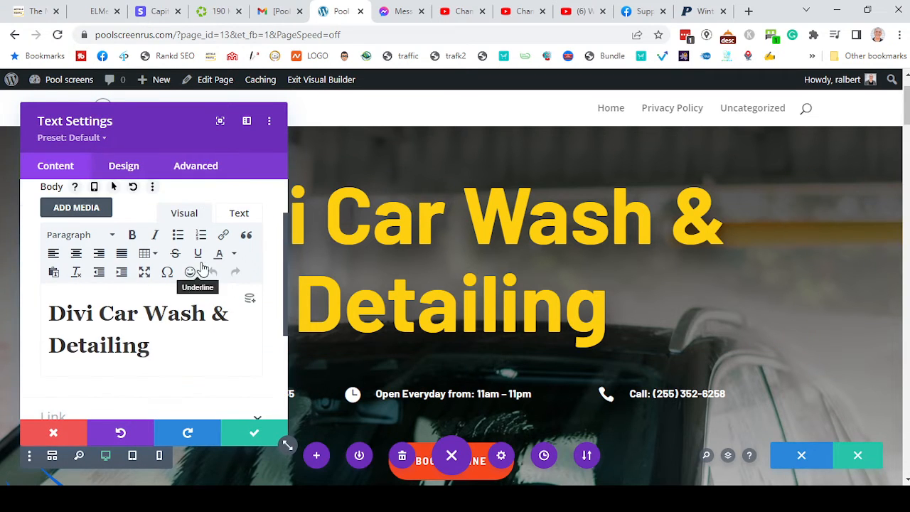
click(167, 314)
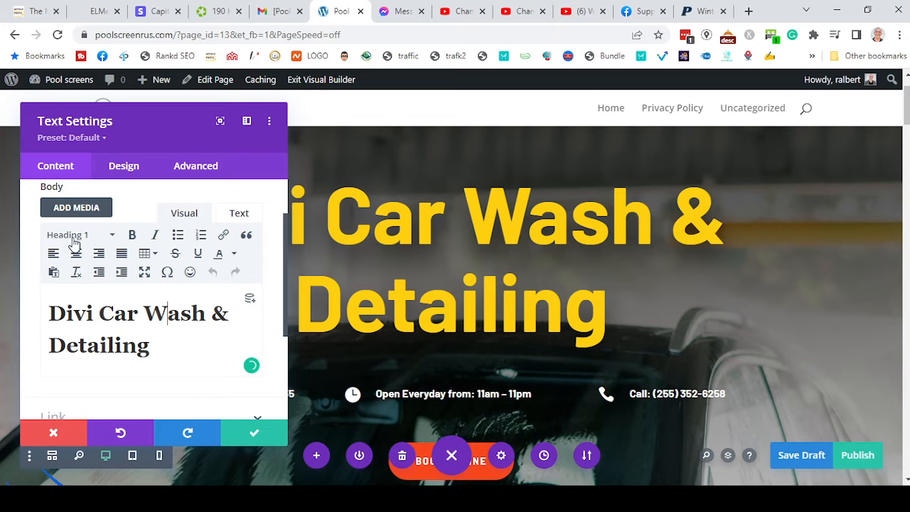
click(261, 434)
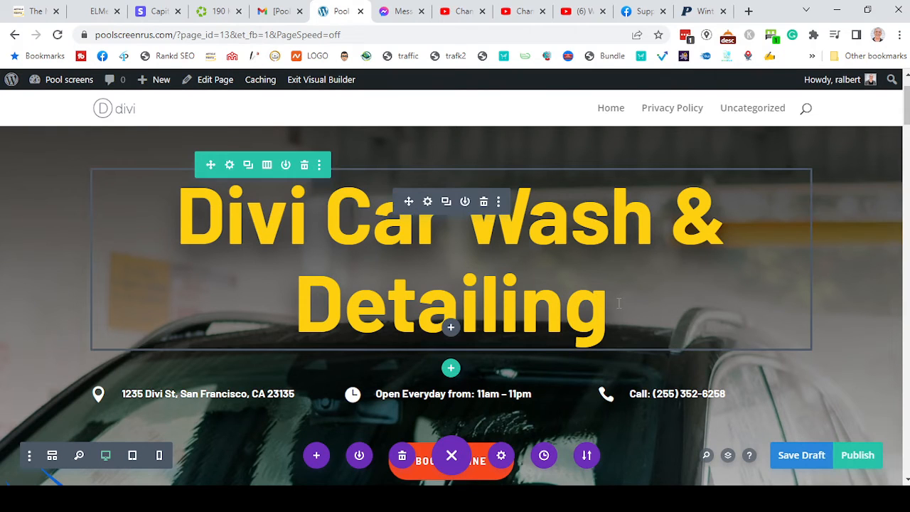
Step: Replace the header headline text with "Pool Screen Repair" and save the text module
click(427, 202)
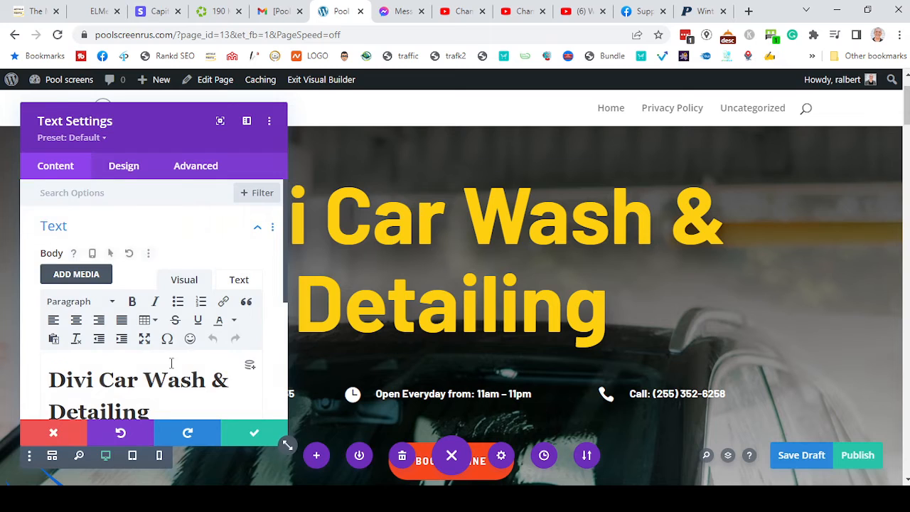
scroll(168, 368, down, 2)
scroll(169, 364, up, 1)
drag(157, 349, 51, 315)
text(P)
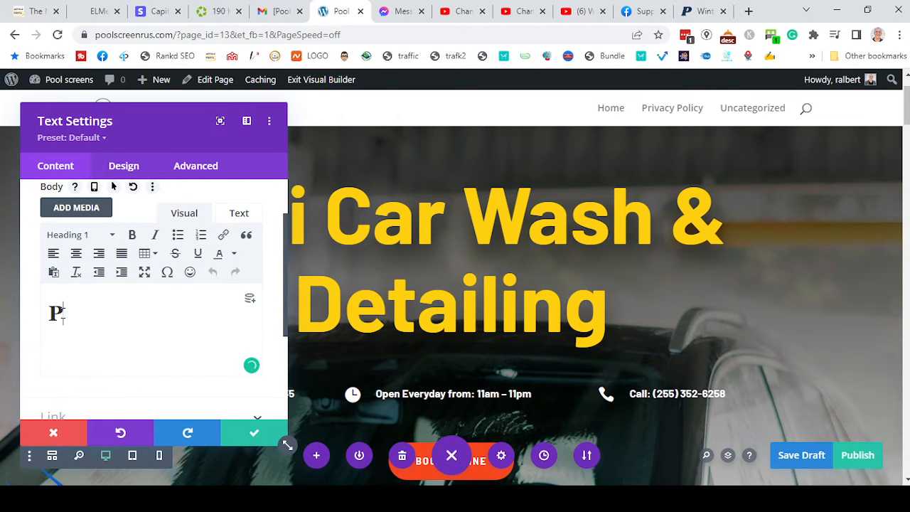
text(ool Screen)
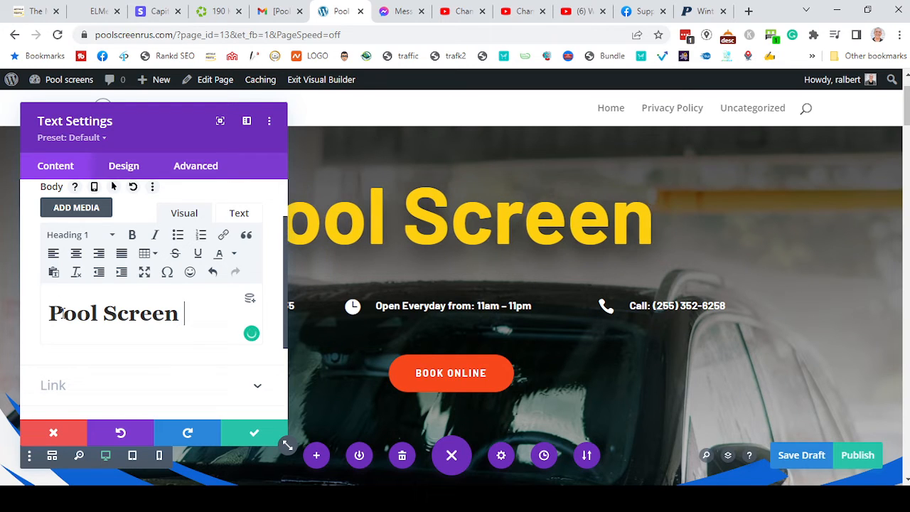
text( Repair)
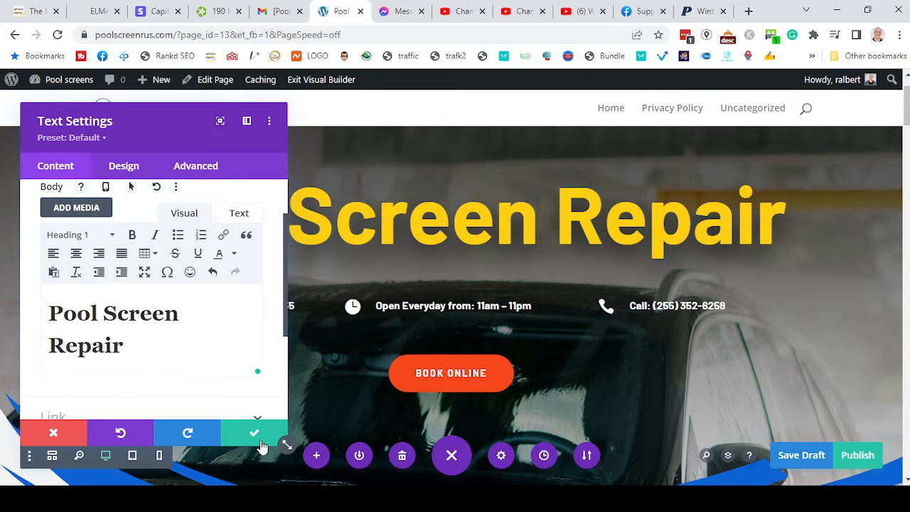
click(256, 434)
Step: Look over the header section from the headline down to the blue wave graphic
scroll(519, 358, down, 1)
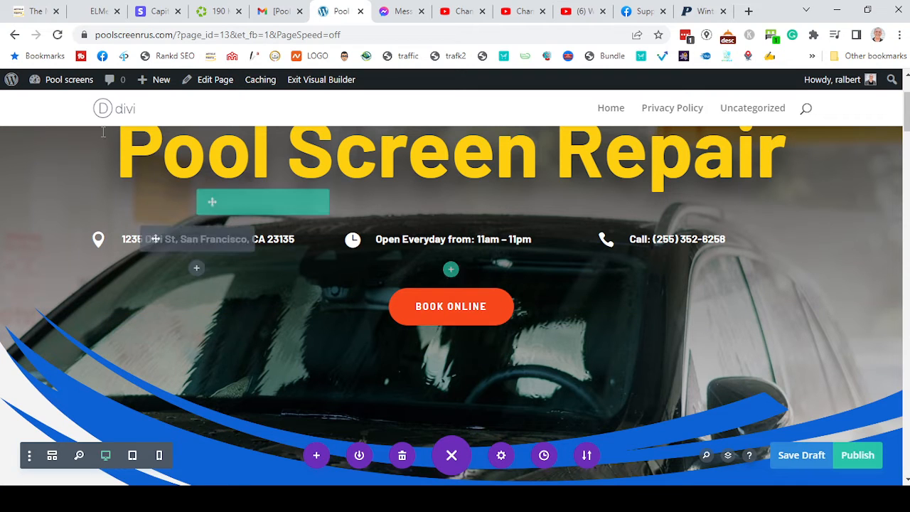
scroll(35, 192, up, 1)
scroll(59, 216, up, 1)
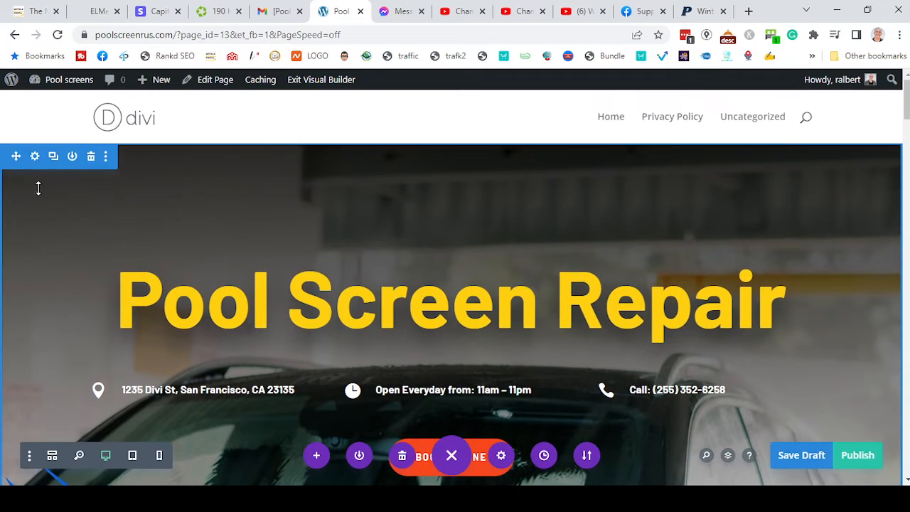
scroll(386, 355, down, 5)
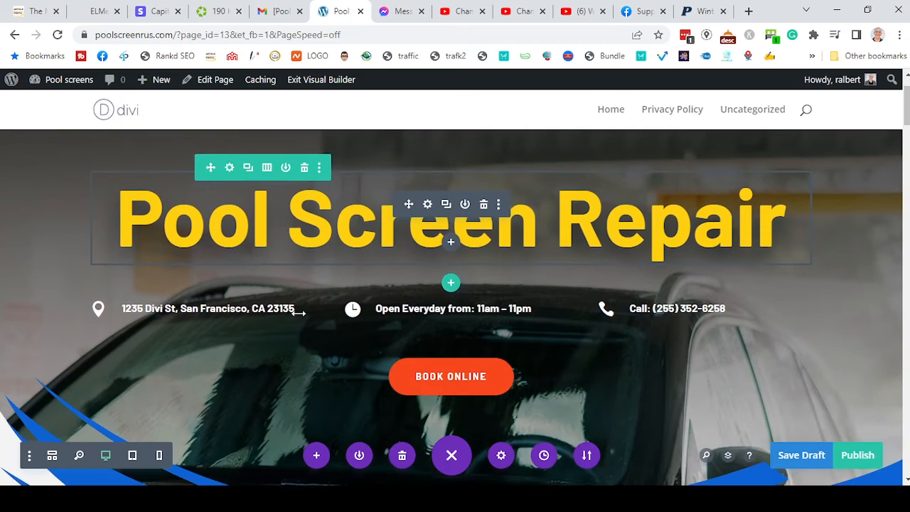
scroll(284, 374, up, 1)
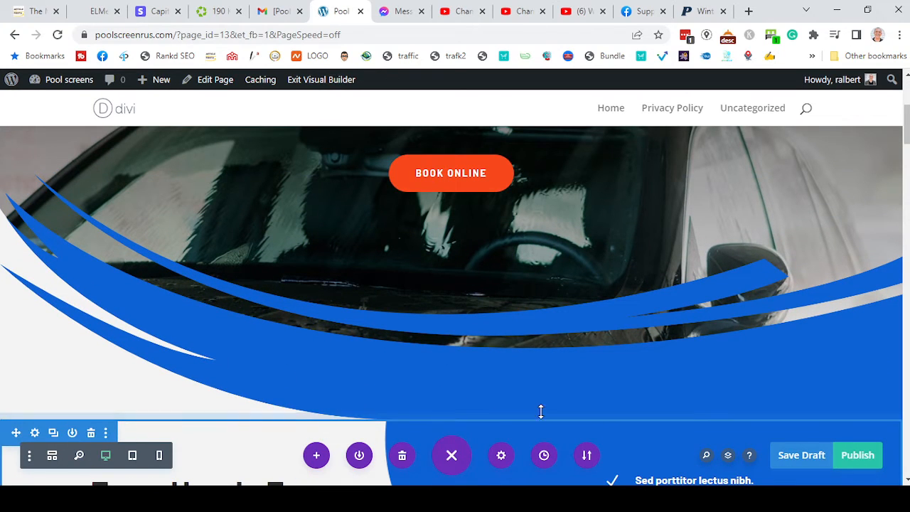
scroll(555, 253, up, 2)
scroll(497, 284, up, 2)
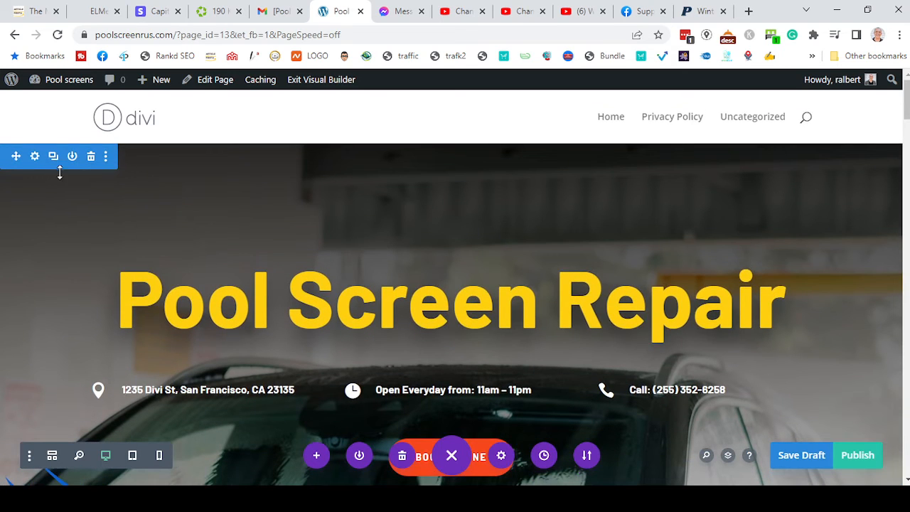
Step: Replace the header section's background image with car-wash-09.jpg from the media library
click(35, 158)
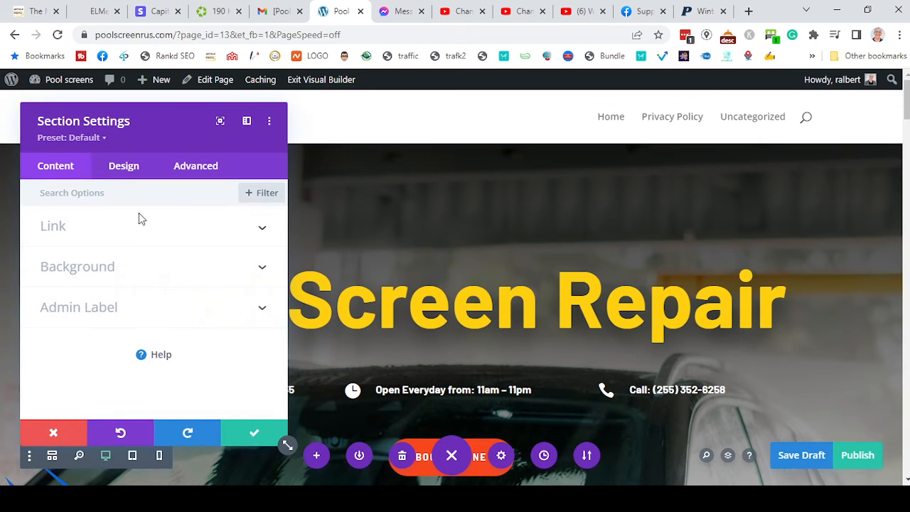
click(112, 267)
scroll(184, 280, down, 3)
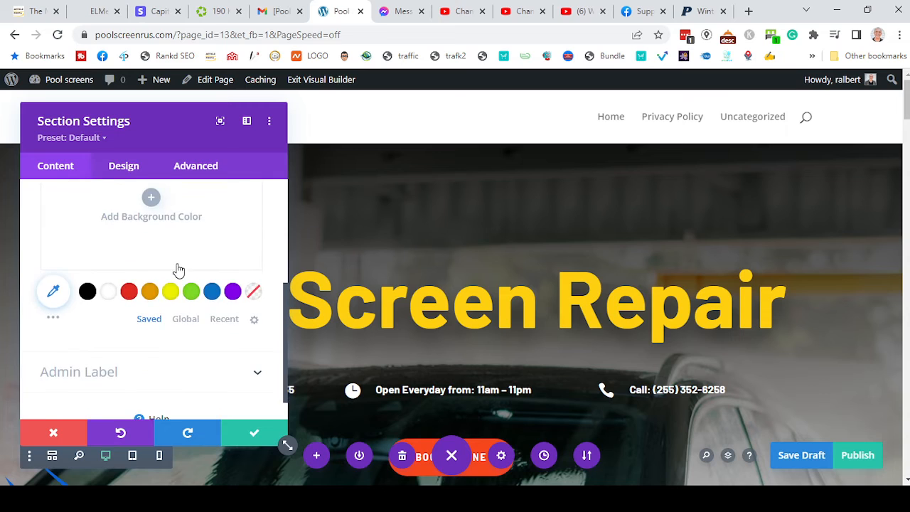
scroll(179, 272, up, 1)
click(134, 193)
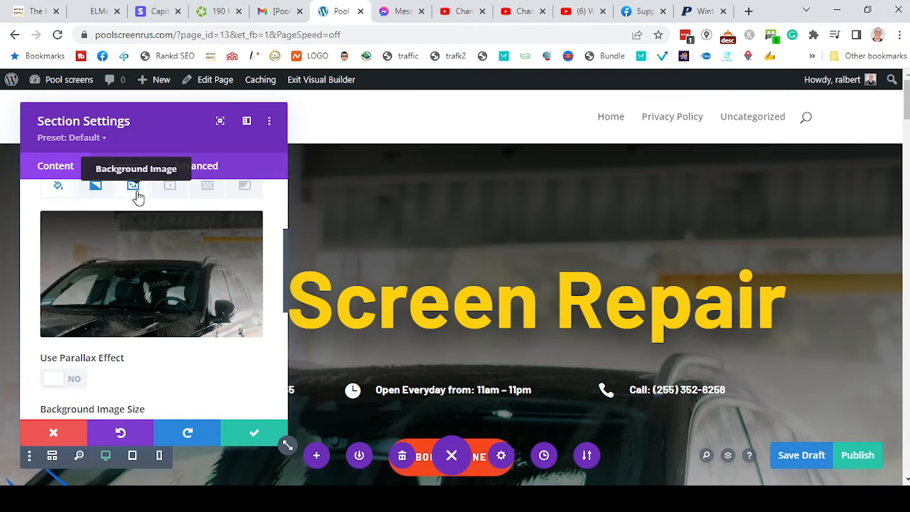
click(209, 275)
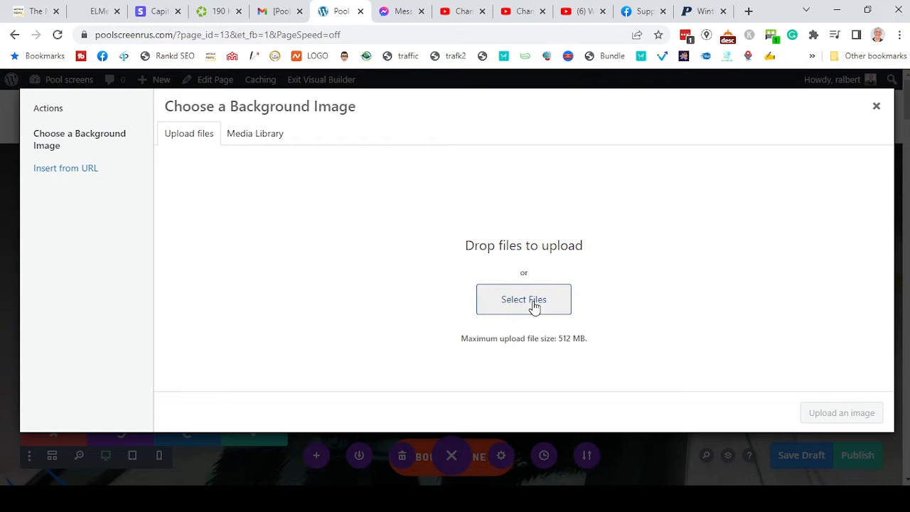
click(263, 140)
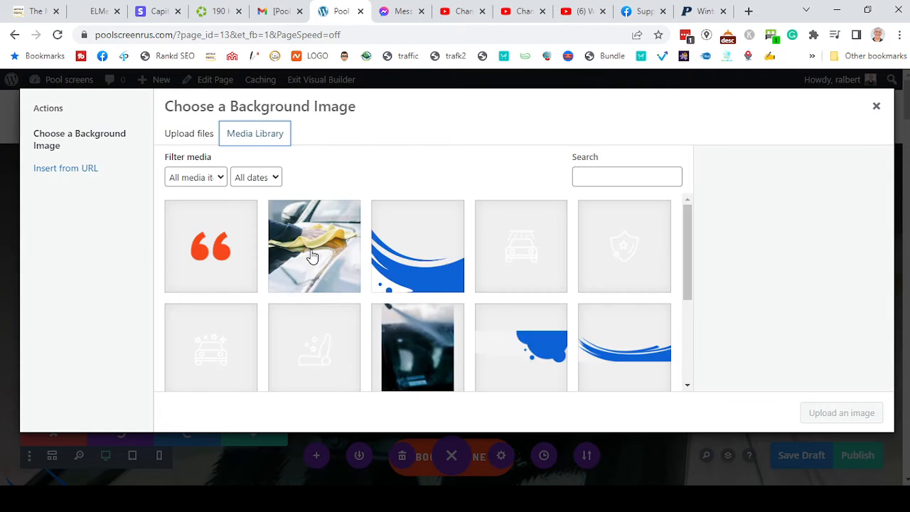
scroll(491, 288, down, 2)
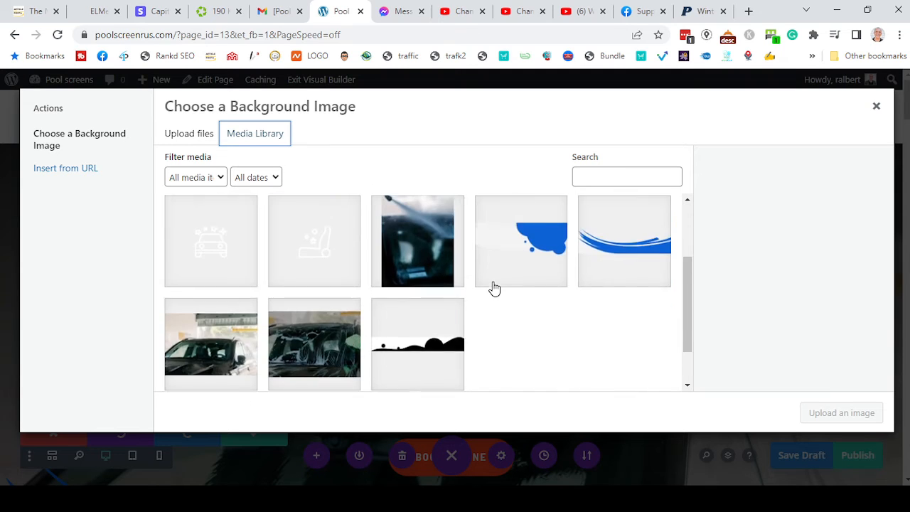
scroll(492, 288, up, 2)
scroll(493, 287, down, 3)
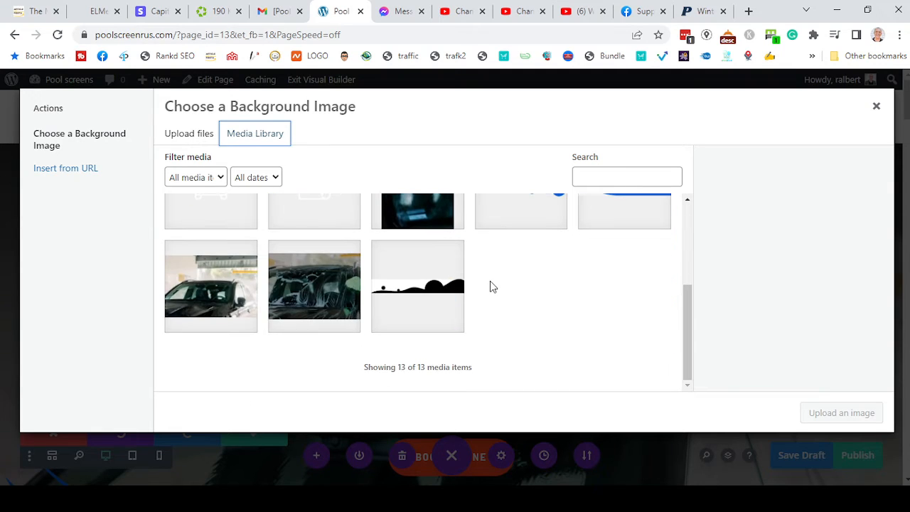
click(314, 293)
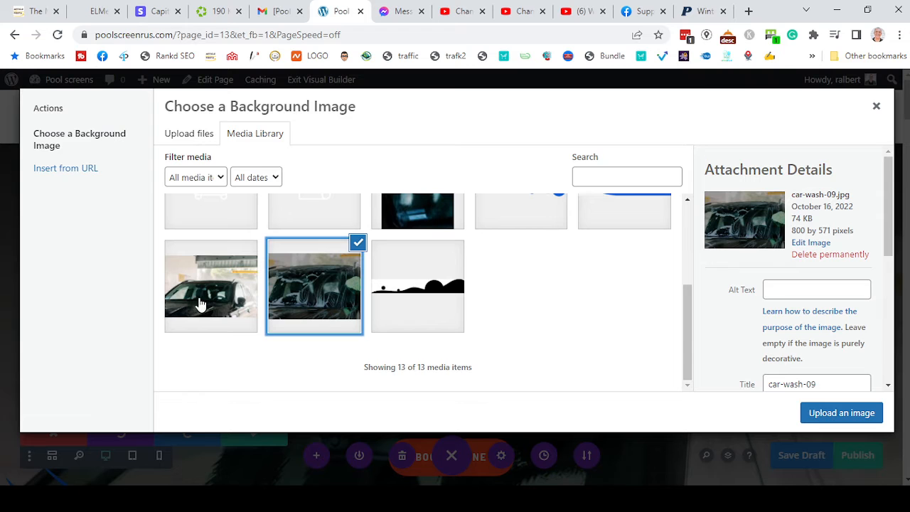
click(841, 413)
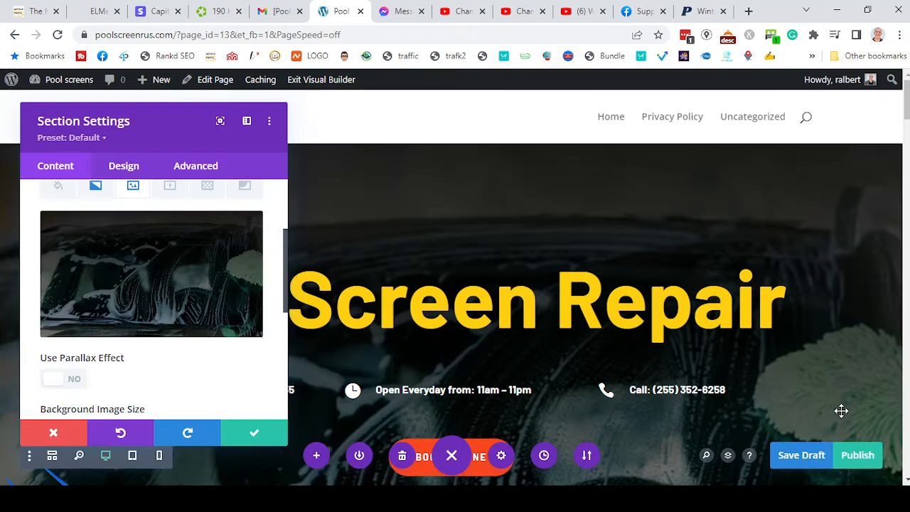
Step: Examine how the new background image looks across the header section and behind the blue wave graphic
scroll(652, 340, down, 4)
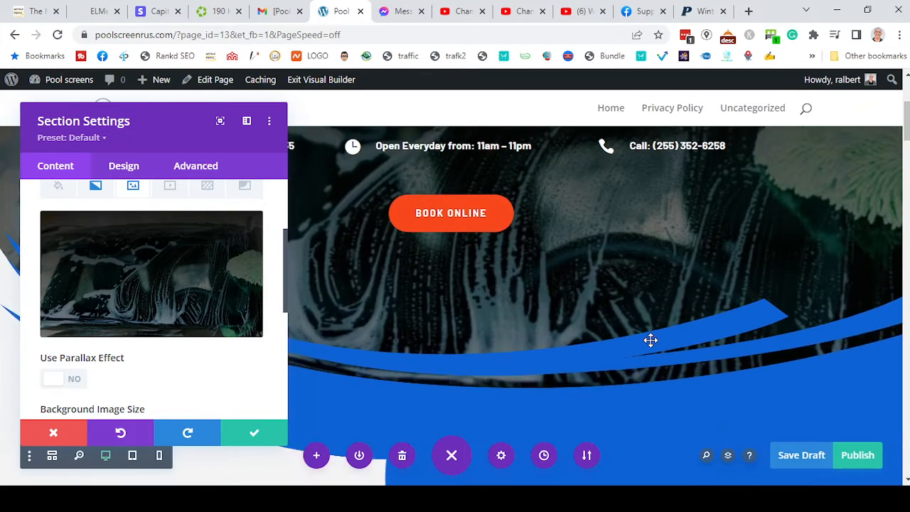
scroll(659, 306, up, 3)
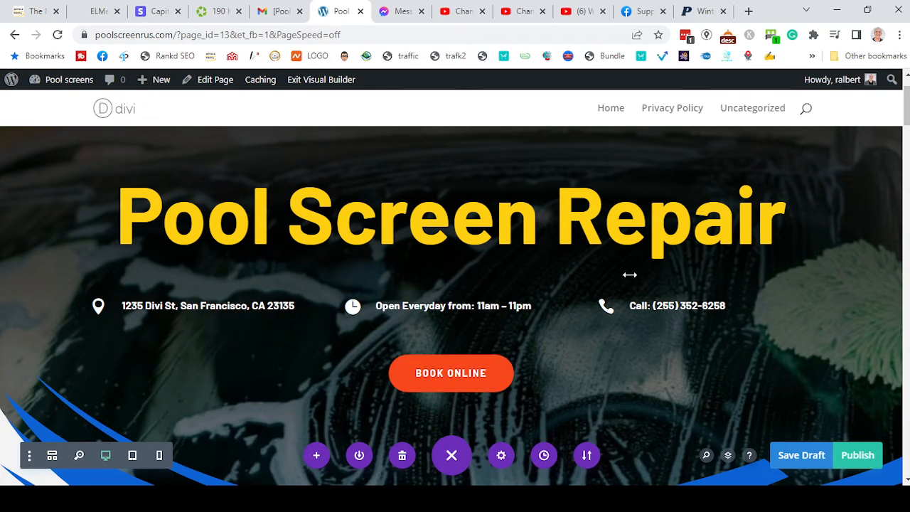
scroll(669, 331, down, 5)
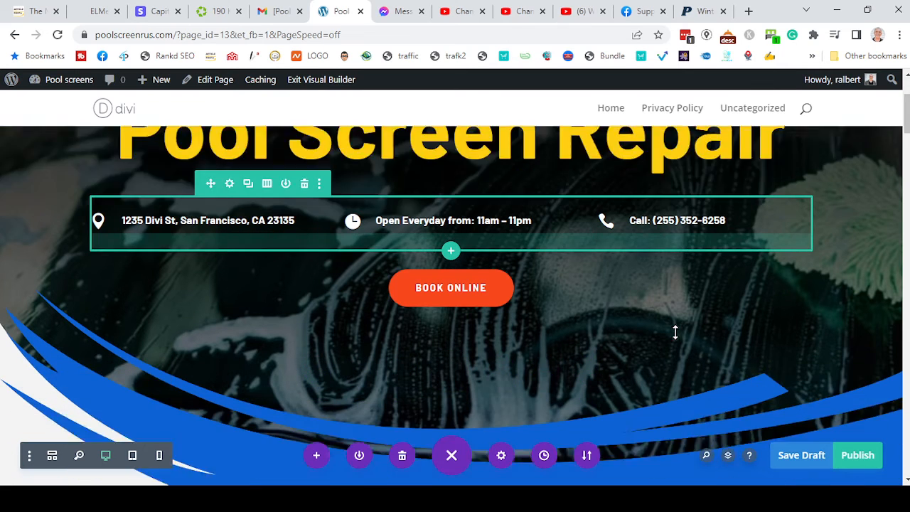
scroll(660, 352, up, 1)
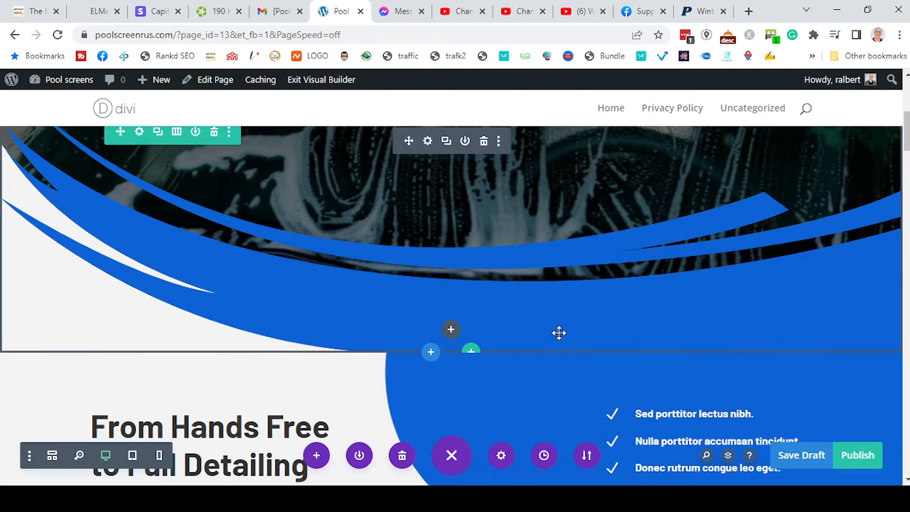
scroll(40, 163, up, 4)
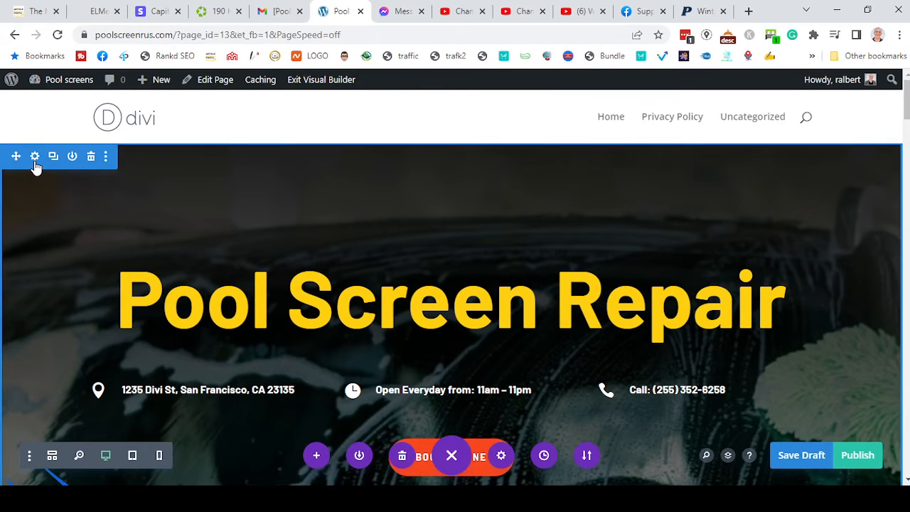
scroll(248, 289, down, 3)
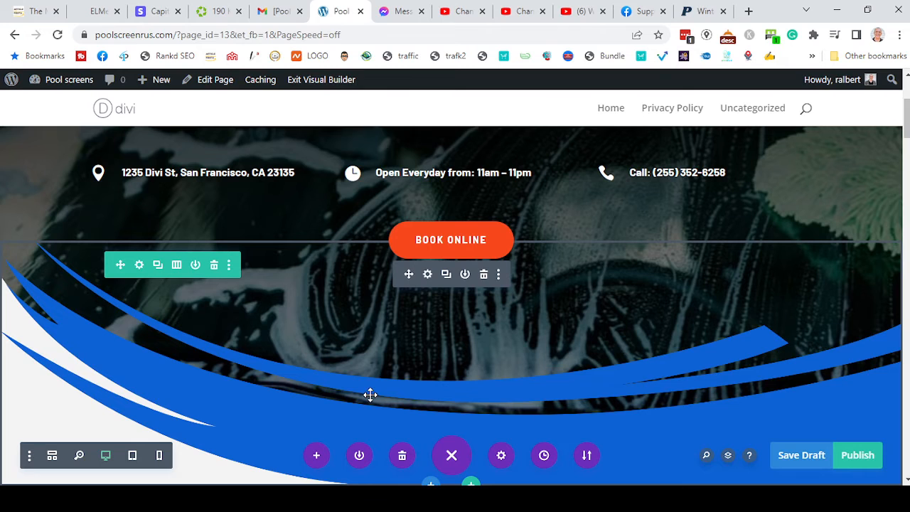
scroll(370, 394, down, 1)
scroll(370, 395, up, 1)
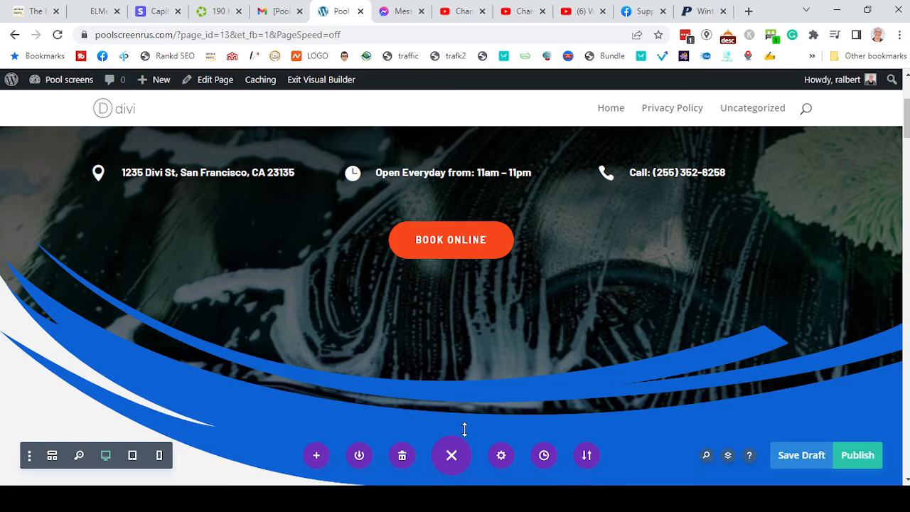
Step: Switch to wireframe view, remove the blue wave picture from the header section's Image module, and save the module
click(52, 456)
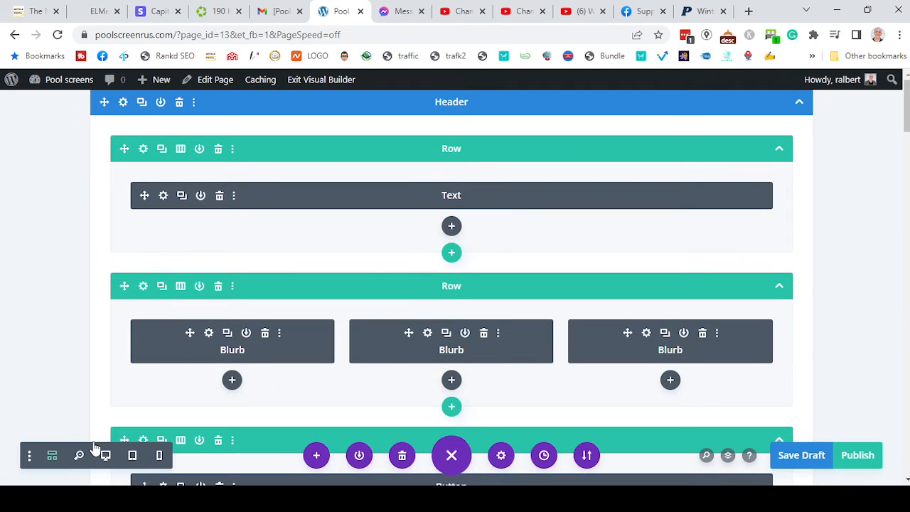
scroll(342, 397, down, 5)
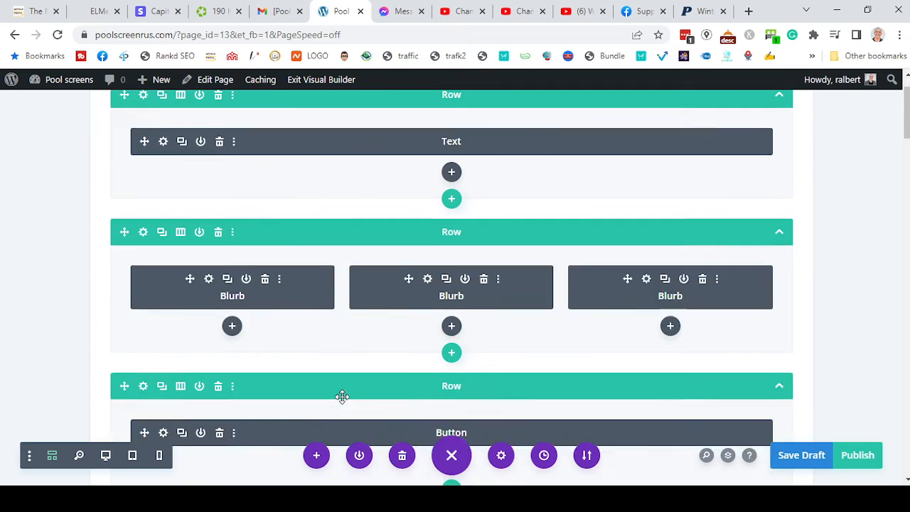
click(171, 299)
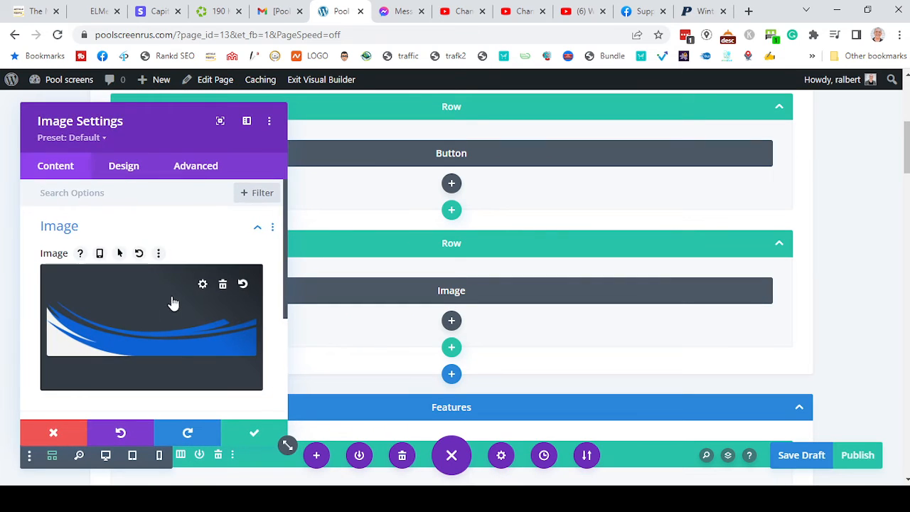
click(223, 285)
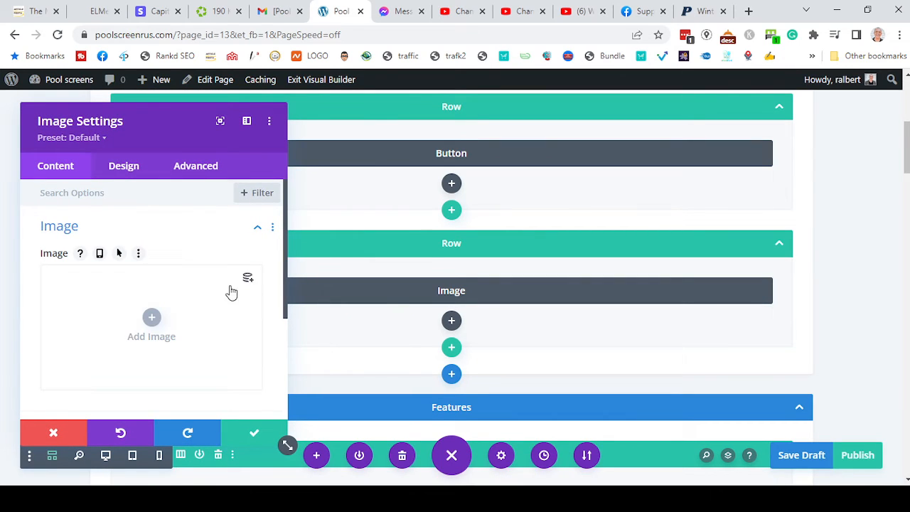
click(249, 435)
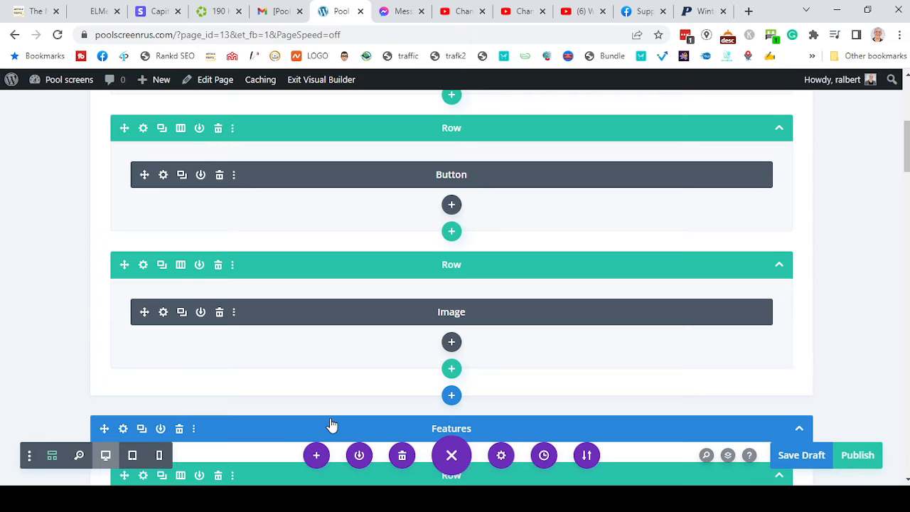
Step: Return to the desktop view and look over the header section and the sections below it without the wave picture
scroll(339, 411, down, 5)
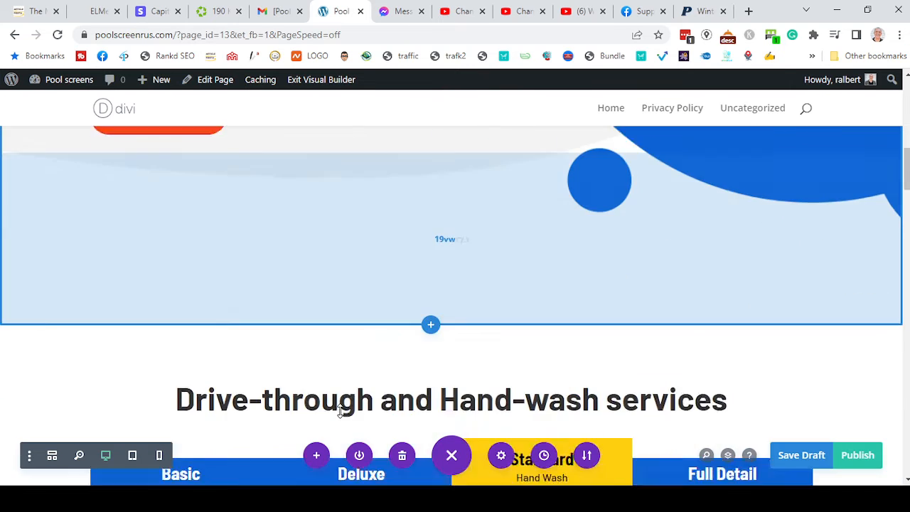
scroll(342, 406, up, 10)
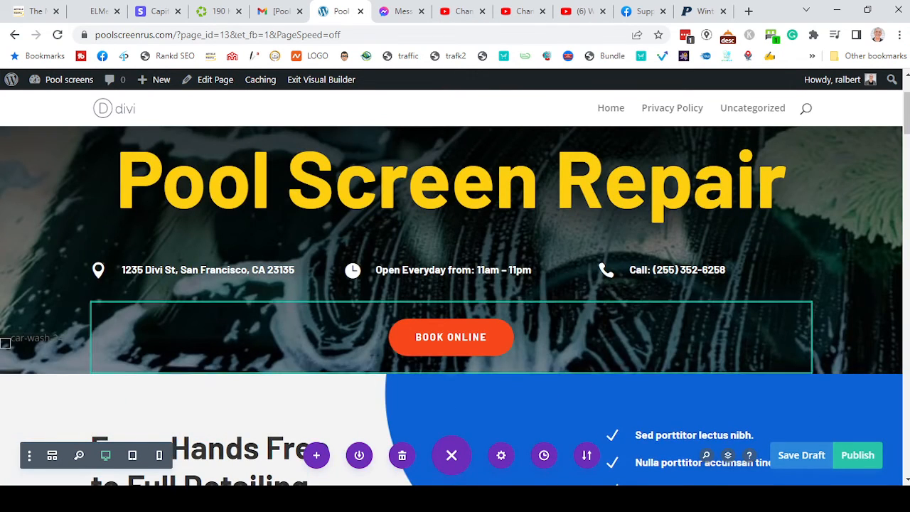
scroll(489, 431, down, 2)
scroll(700, 413, down, 5)
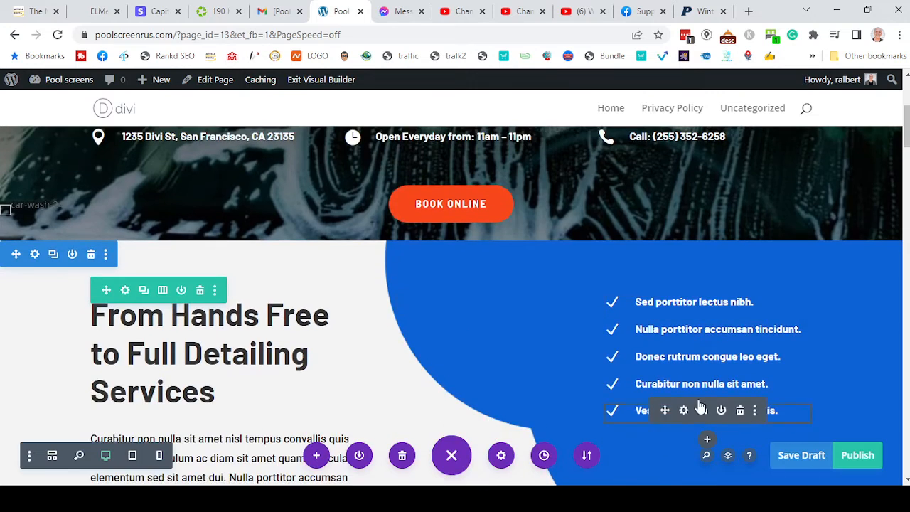
scroll(738, 426, up, 5)
scroll(739, 427, up, 4)
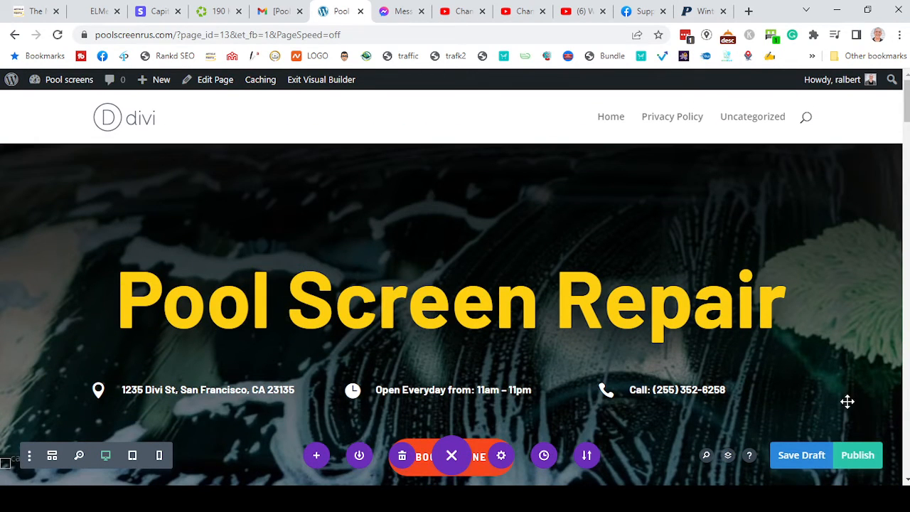
scroll(427, 315, down, 2)
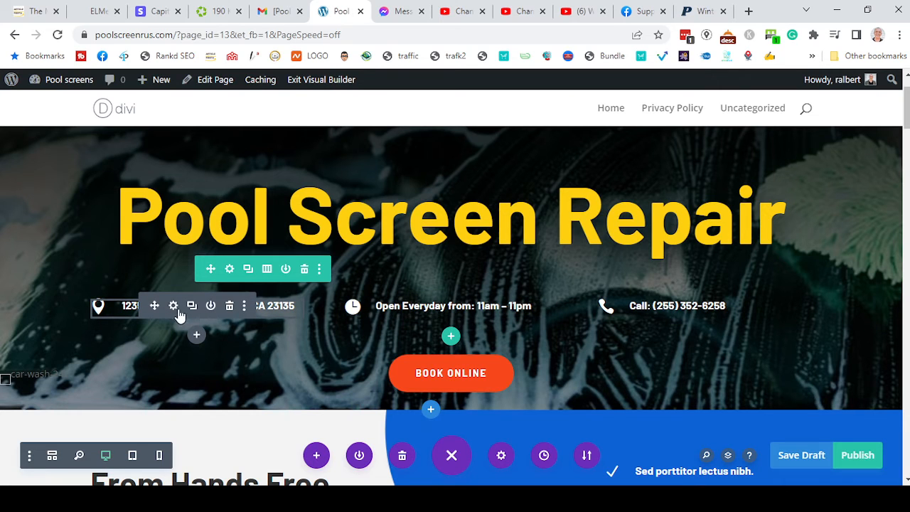
Step: Open the address blurb's settings, move the dialog off the headline, inspect the title text design options, and save the module
click(175, 307)
scroll(234, 328, down, 2)
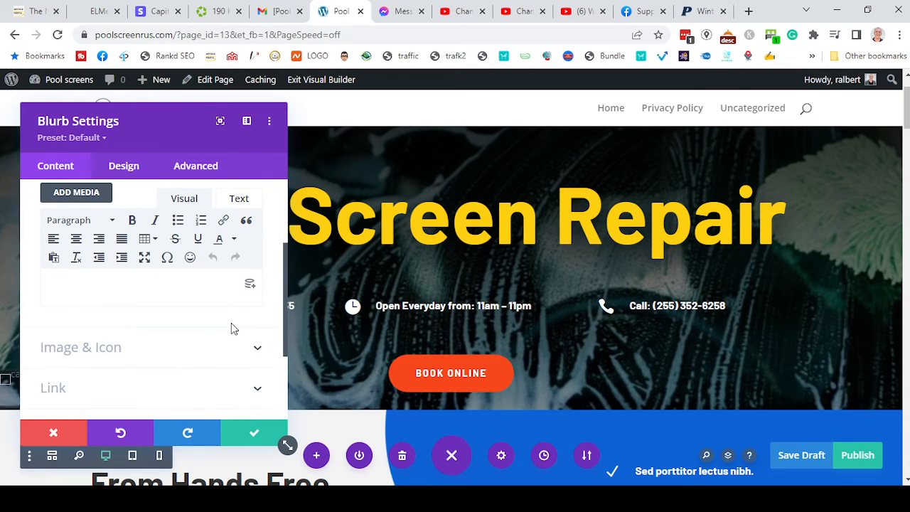
scroll(226, 319, up, 2)
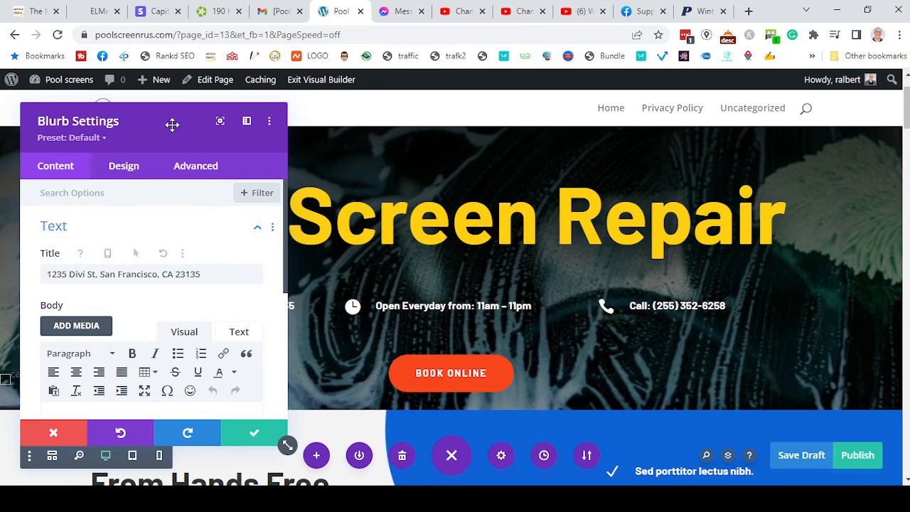
drag(172, 126, 676, 148)
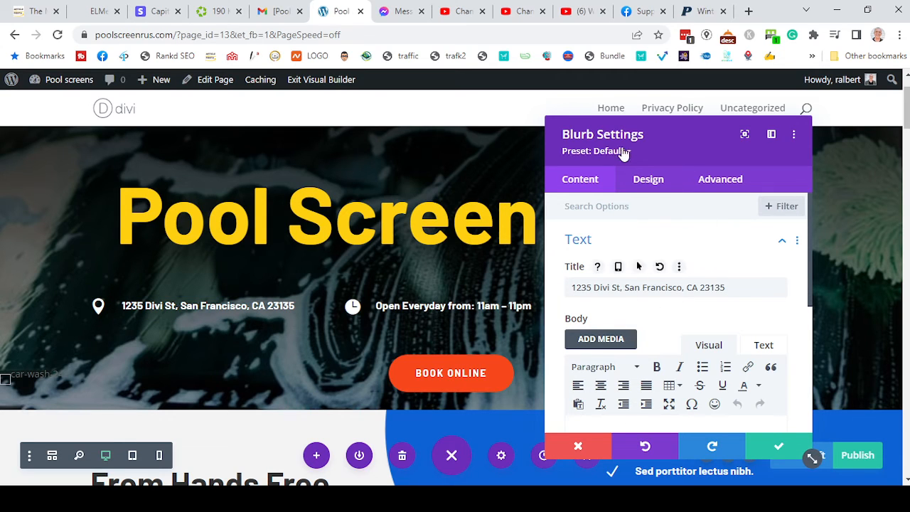
click(649, 180)
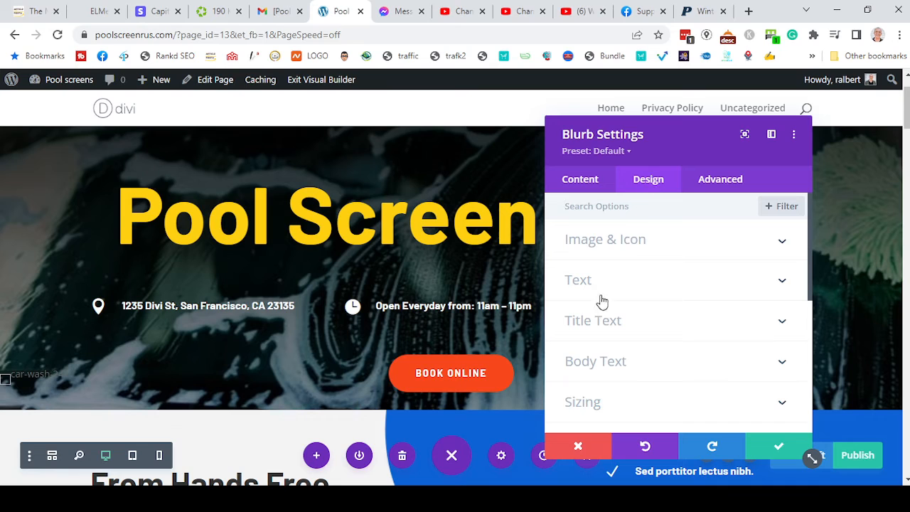
click(609, 324)
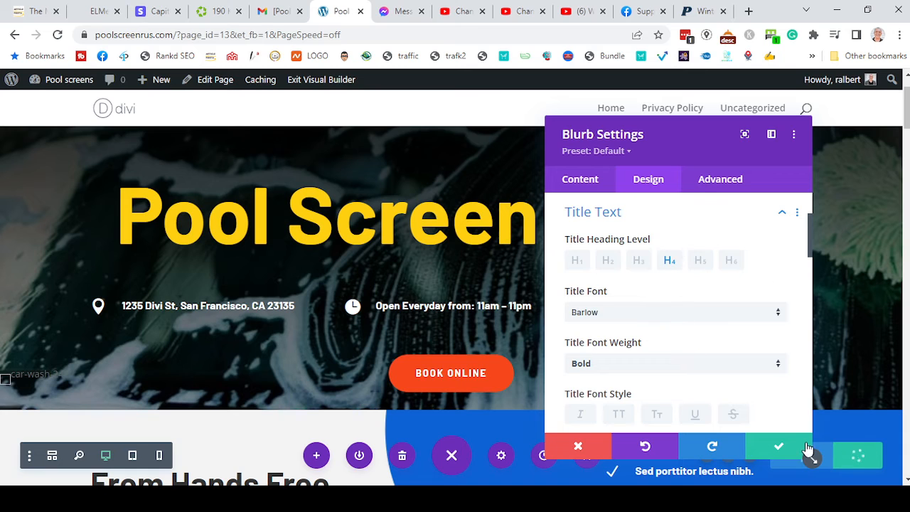
click(781, 446)
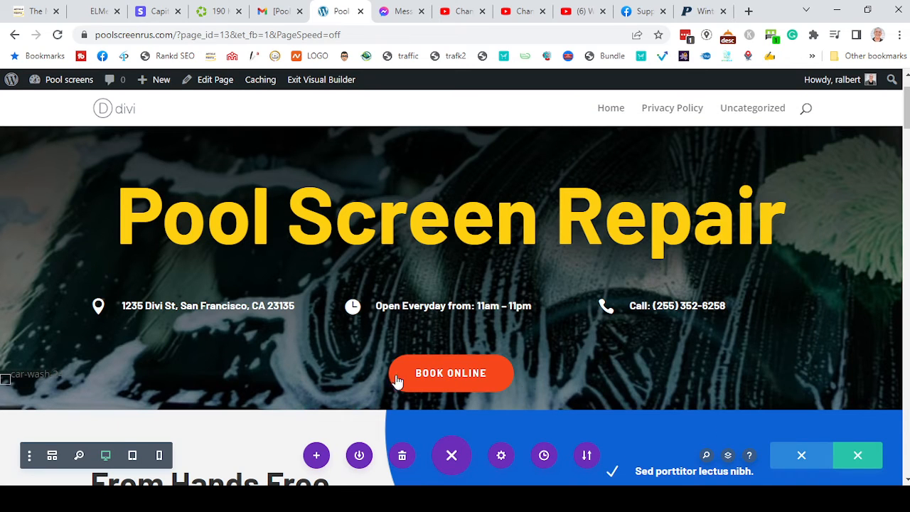
Step: Save the page as a draft and look over the header and pricing sections
mouse_move(224, 320)
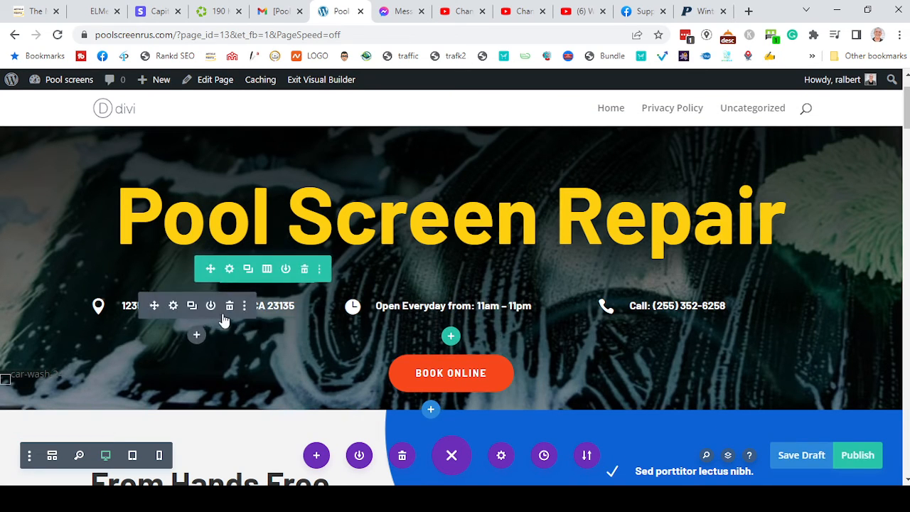
scroll(505, 321, down, 1)
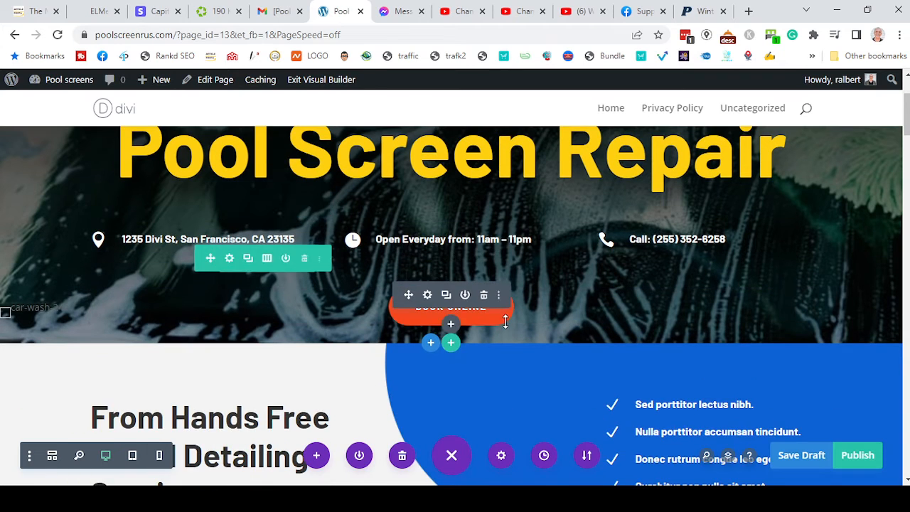
scroll(504, 322, up, 2)
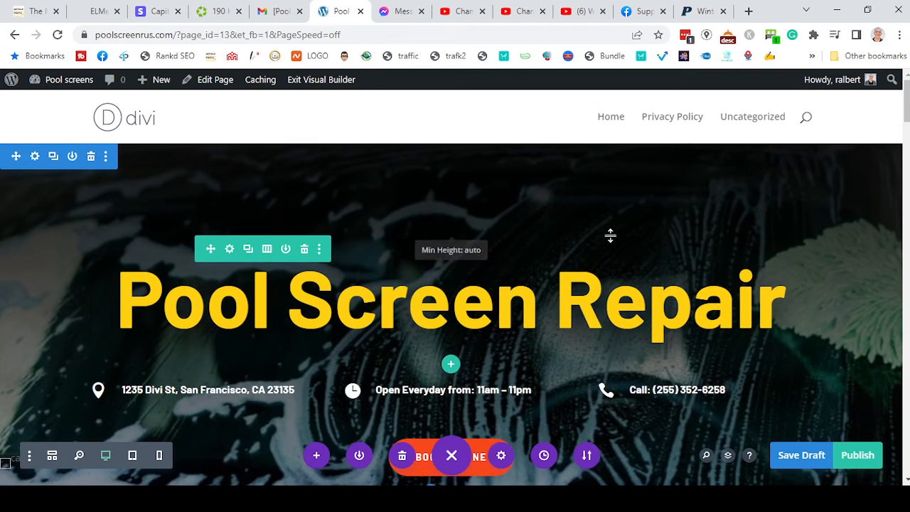
click(799, 457)
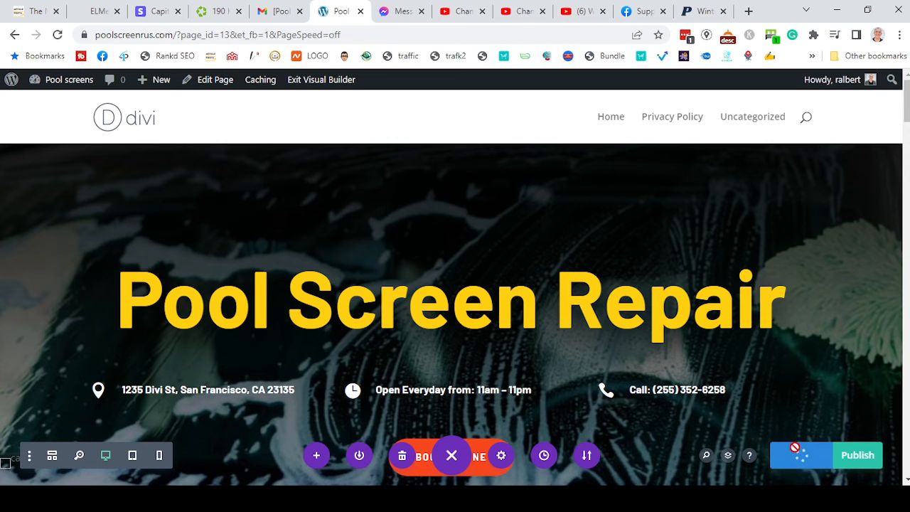
scroll(668, 348, down, 5)
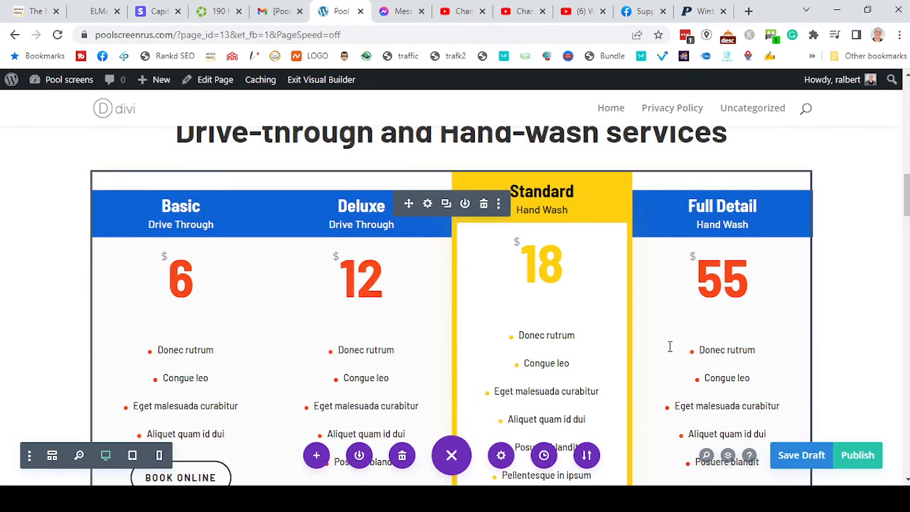
scroll(669, 347, up, 10)
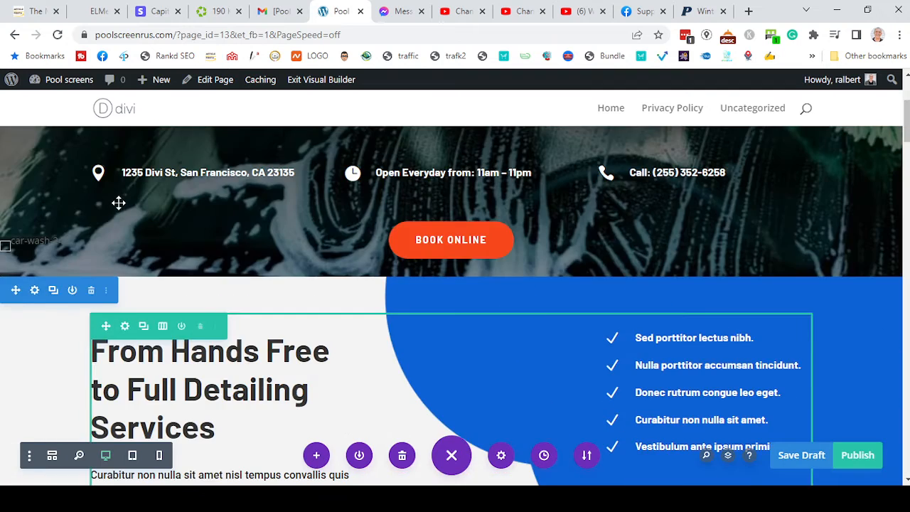
scroll(118, 203, up, 3)
Step: Go to the site dashboard, open the Reading settings, and make the homepage display a static page
mouse_move(53, 83)
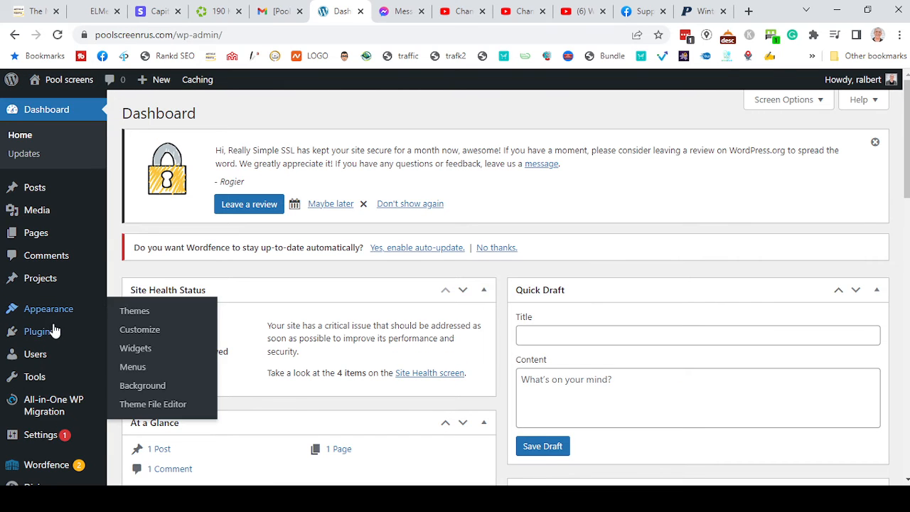
scroll(64, 348, down, 1)
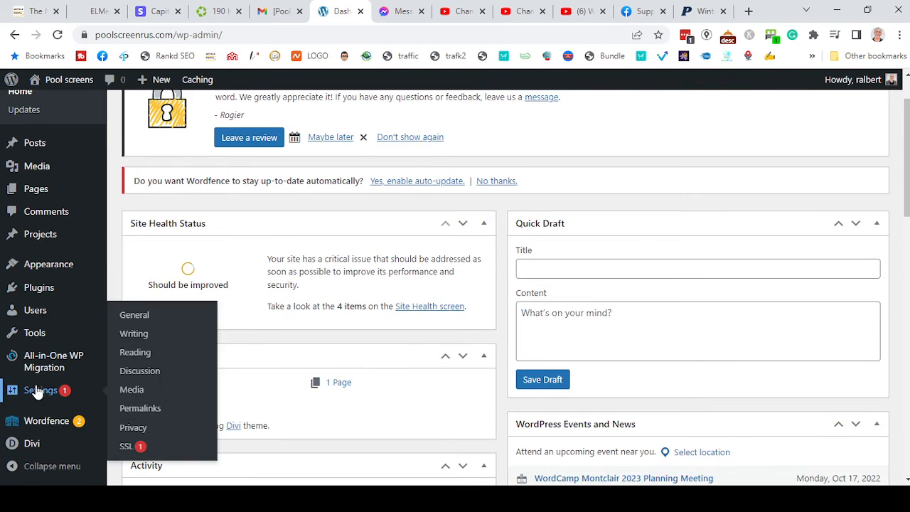
click(143, 353)
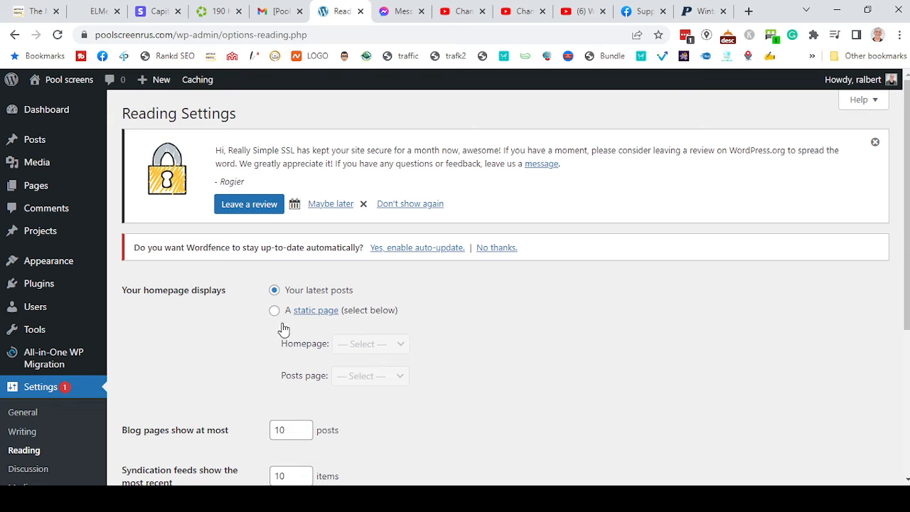
click(275, 313)
scroll(534, 310, down, 1)
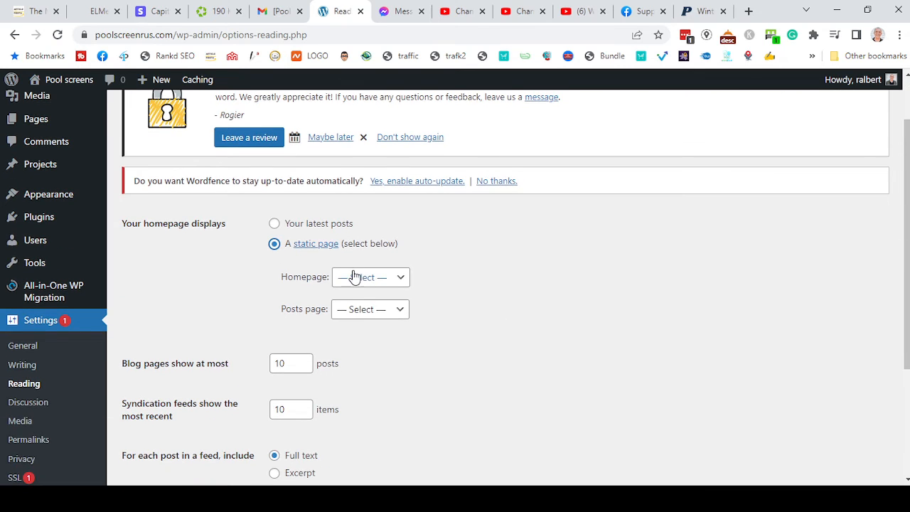
Step: Choose Privacy Policy as the static homepage, leave the posts page unselected, and save the changes
click(362, 283)
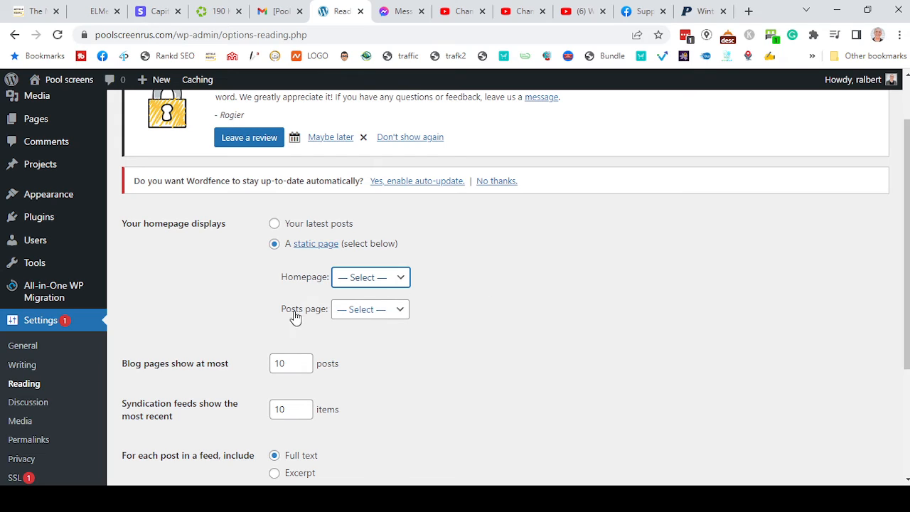
click(369, 311)
scroll(282, 331, down, 3)
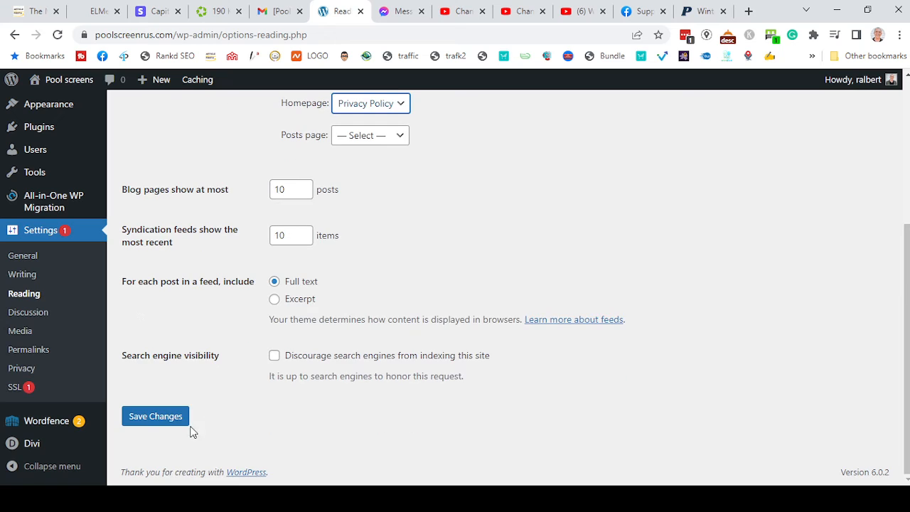
click(147, 425)
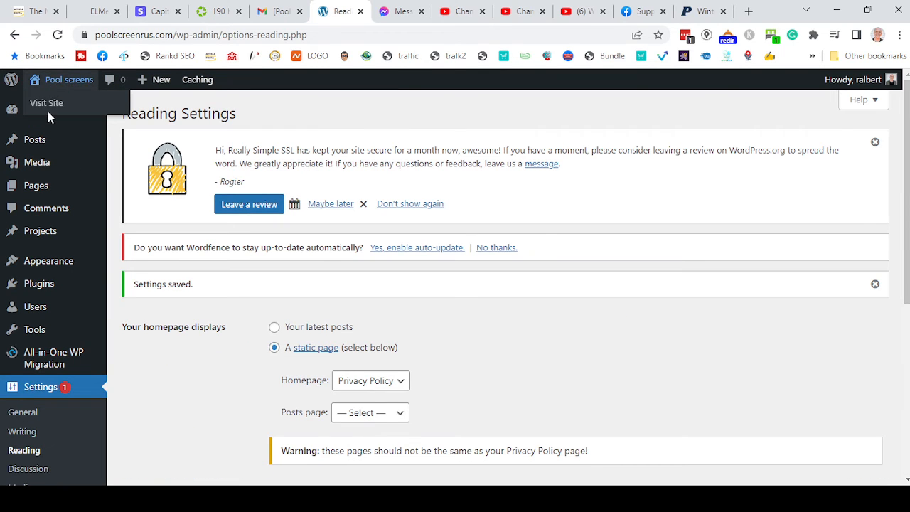
Step: Visit the live site and look through the page that displays as its homepage
click(48, 104)
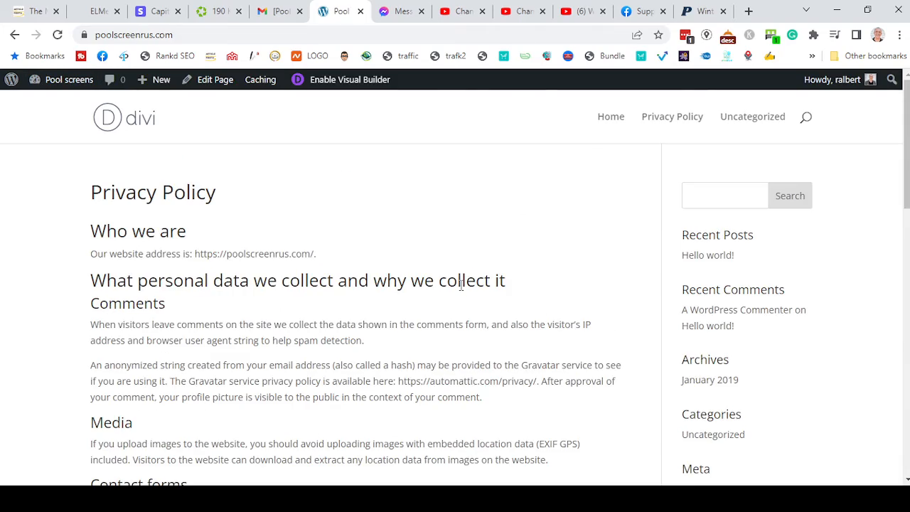
scroll(460, 284, down, 8)
scroll(459, 293, up, 4)
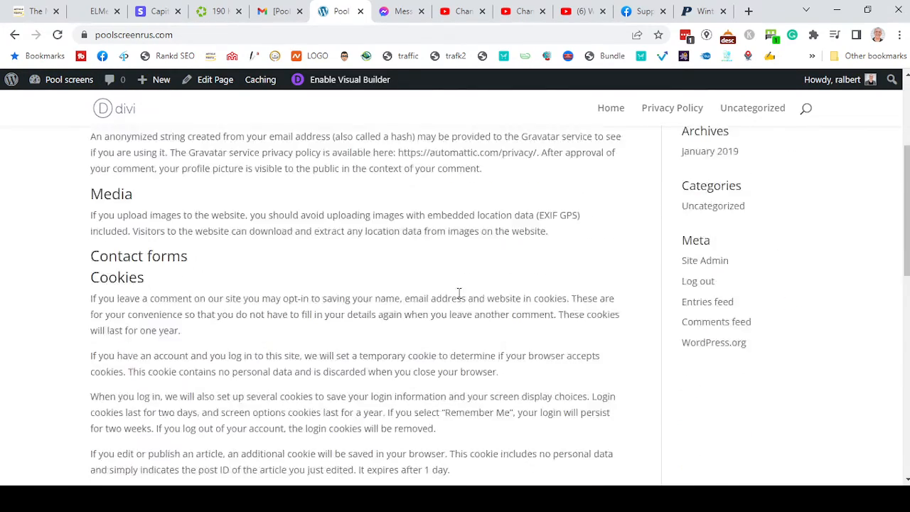
scroll(459, 293, up, 3)
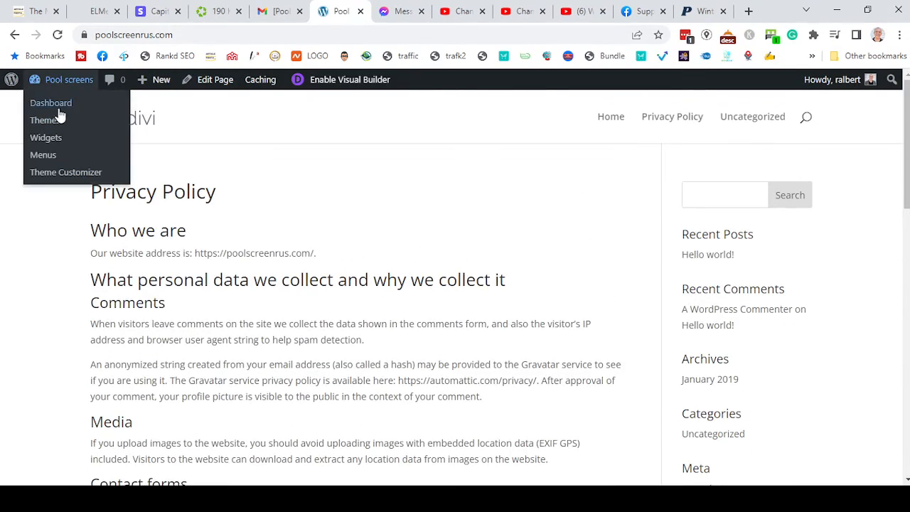
Step: Open the Pool Screen Repair draft for editing from the site's list of pages and publish it
click(57, 86)
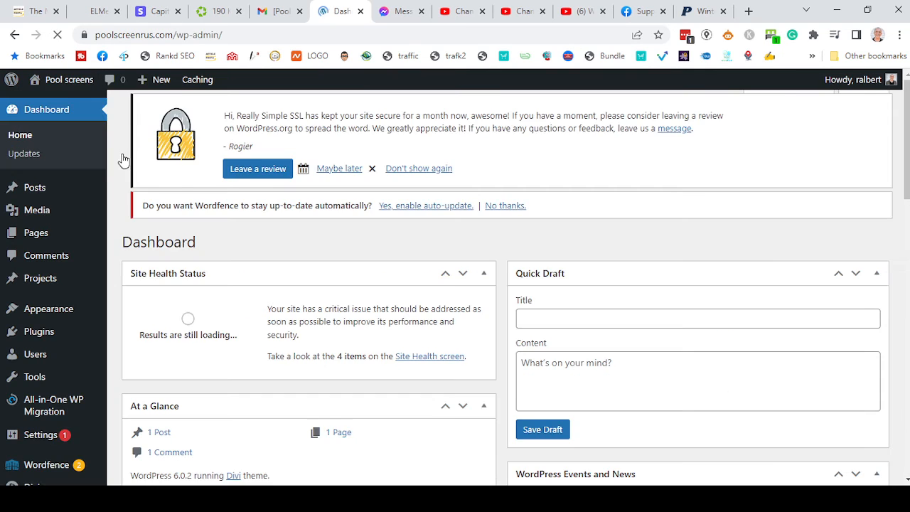
mouse_move(44, 240)
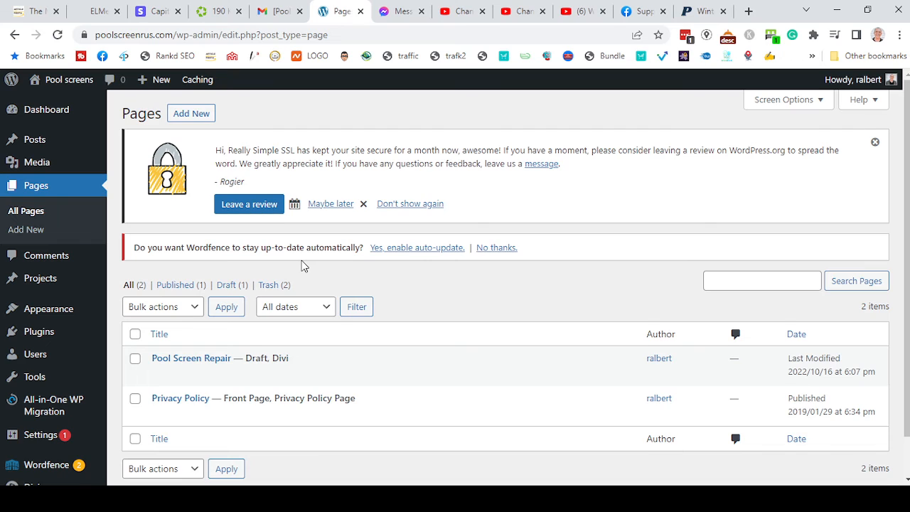
scroll(301, 265, down, 1)
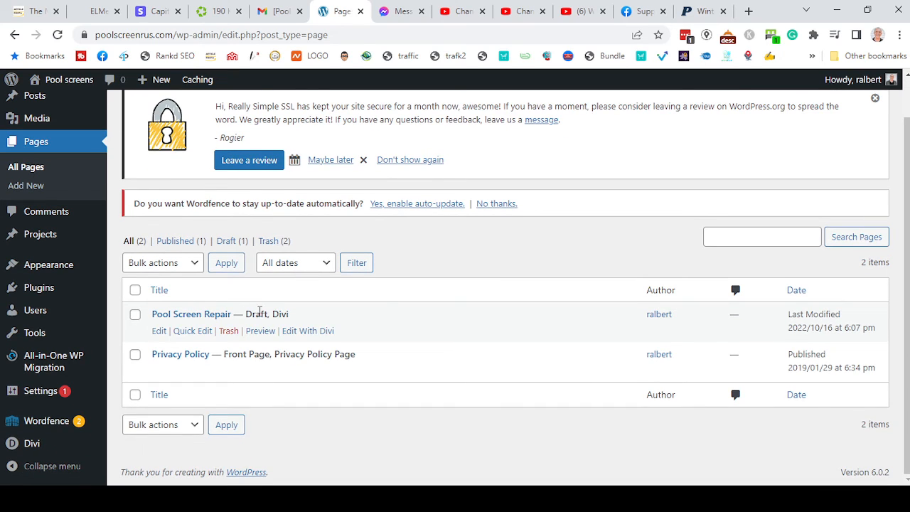
click(158, 333)
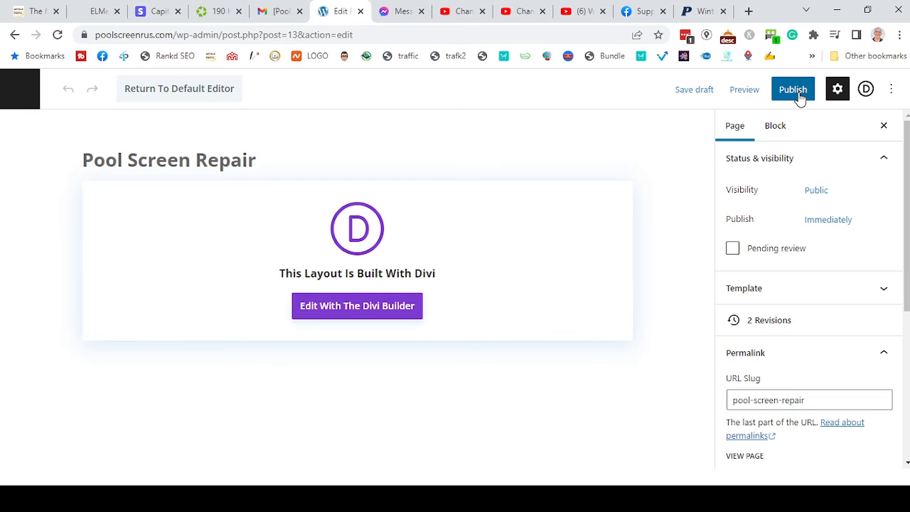
click(796, 95)
click(782, 99)
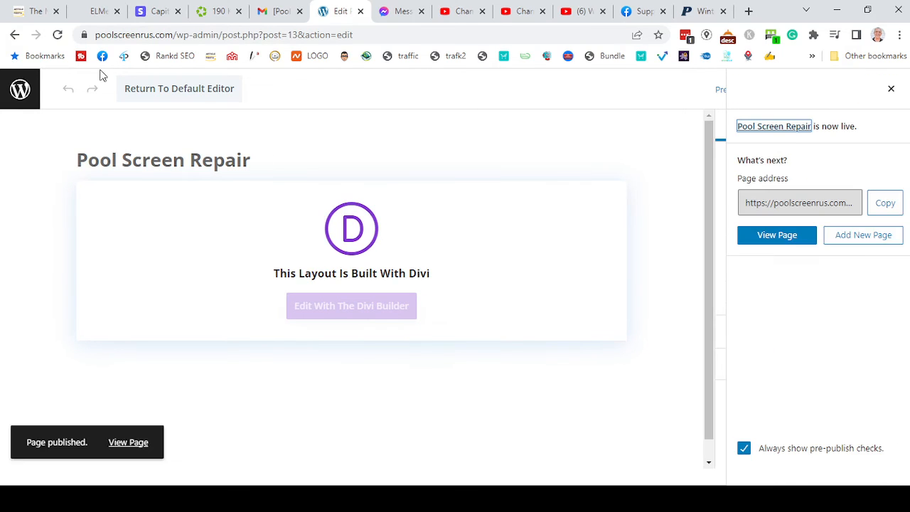
Step: Leave the page editor for the site's dashboard and open the Reading settings
click(31, 100)
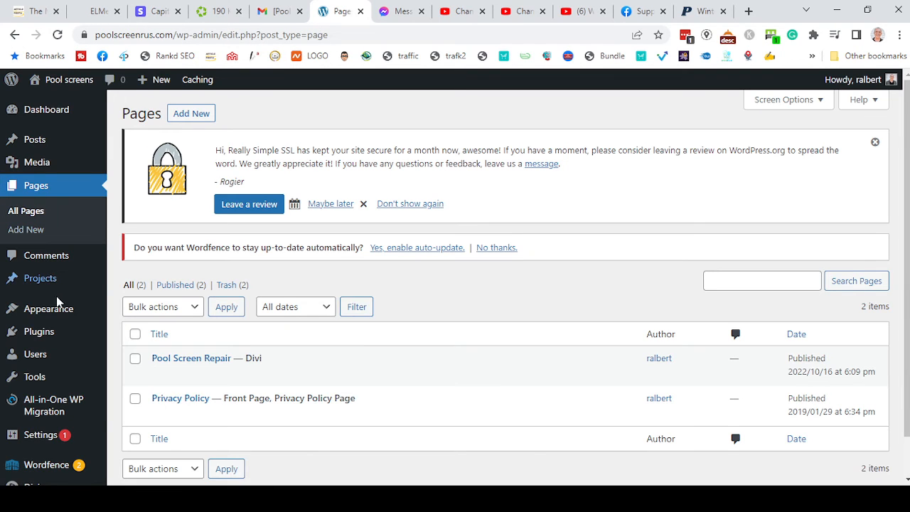
mouse_move(59, 307)
scroll(59, 313, down, 1)
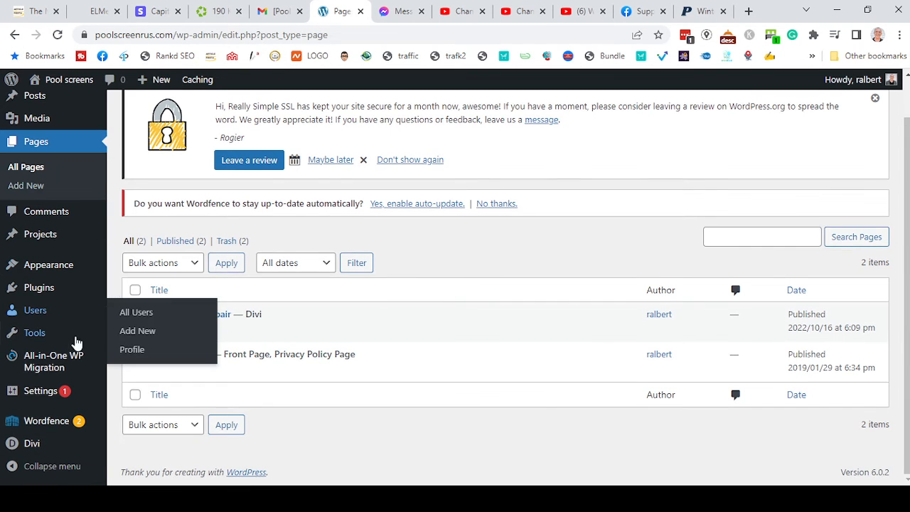
mouse_move(36, 399)
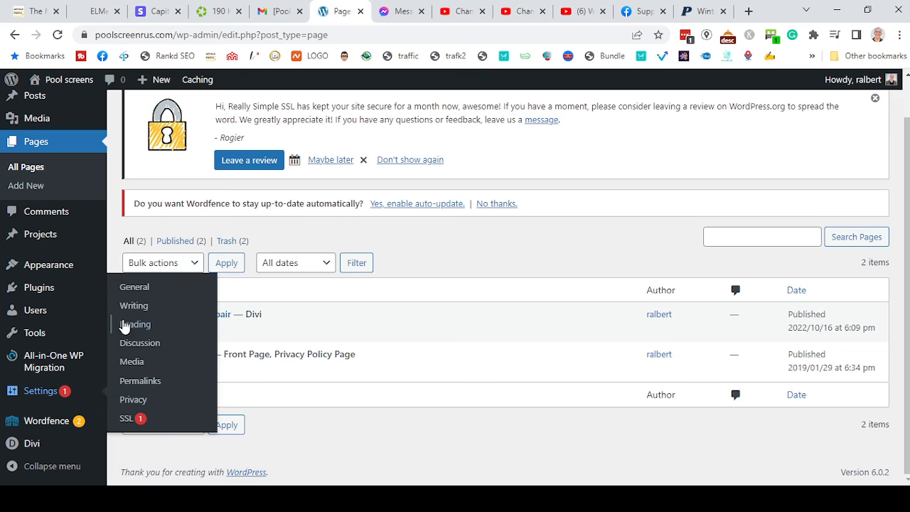
click(129, 324)
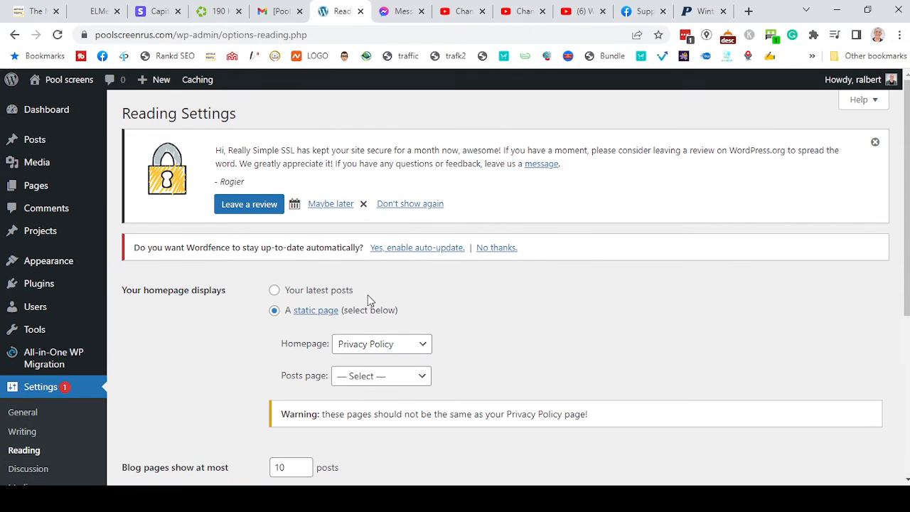
Step: Choose Pool Screen Repair as the static homepage, set feed posts to include an excerpt, and save the changes
click(379, 344)
click(386, 376)
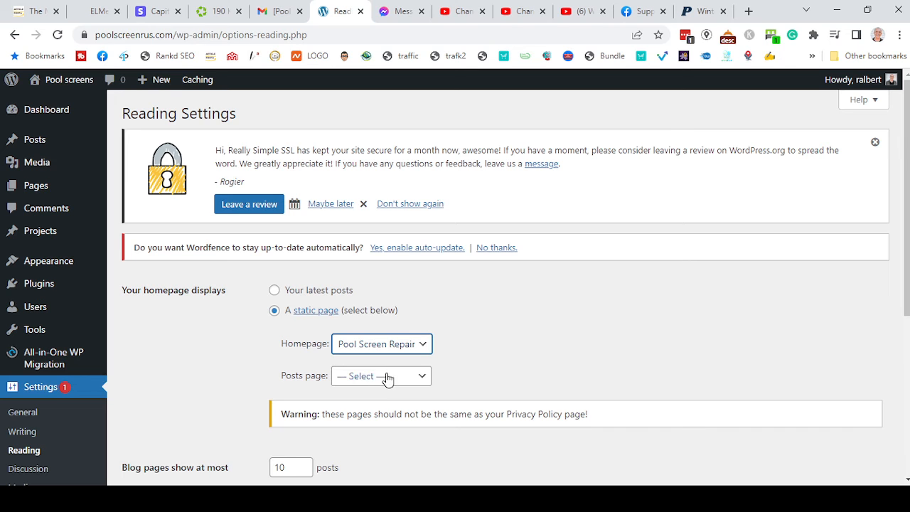
scroll(429, 300, down, 1)
scroll(429, 300, down, 4)
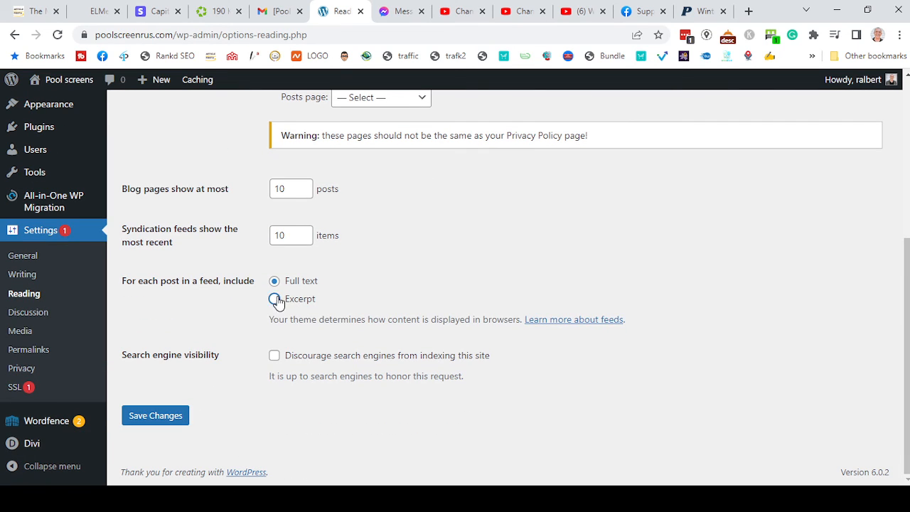
click(274, 299)
click(162, 420)
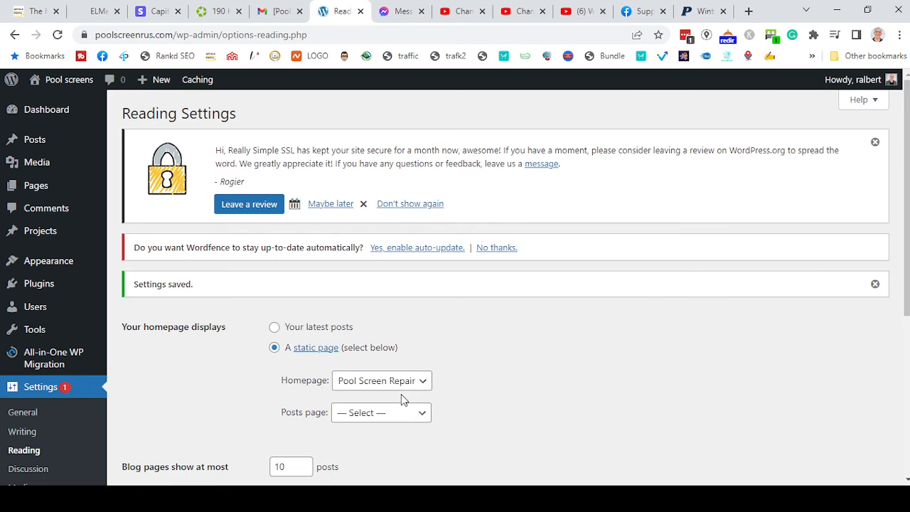
Step: Visit the live site and check the Pool Screen Repair page as its homepage
mouse_move(44, 84)
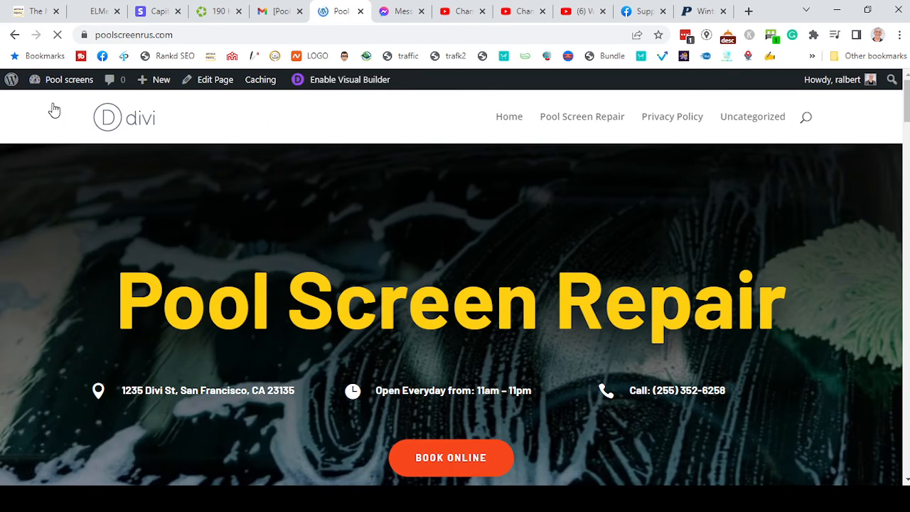
scroll(685, 203, down, 4)
scroll(690, 220, up, 2)
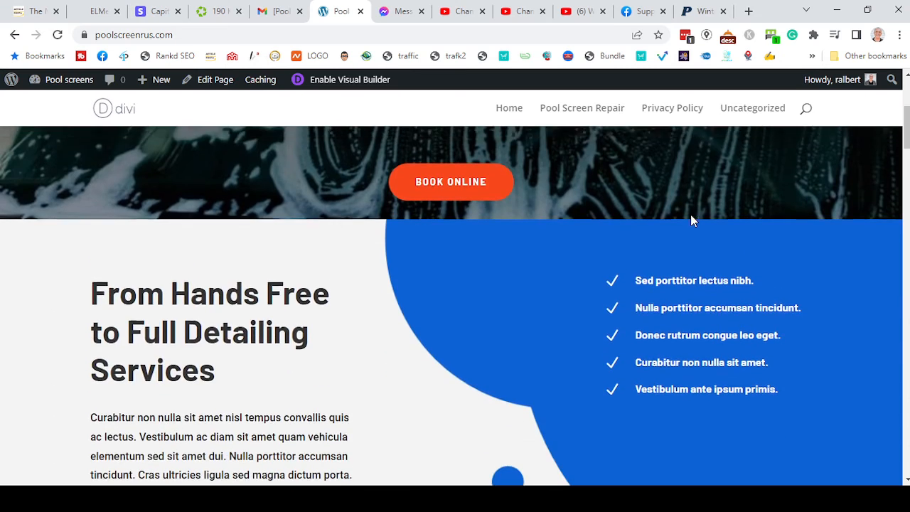
scroll(693, 220, up, 2)
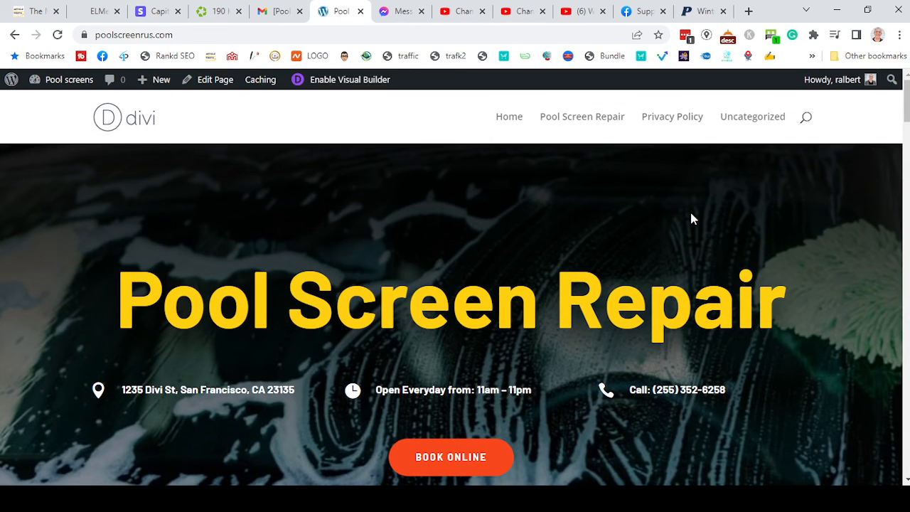